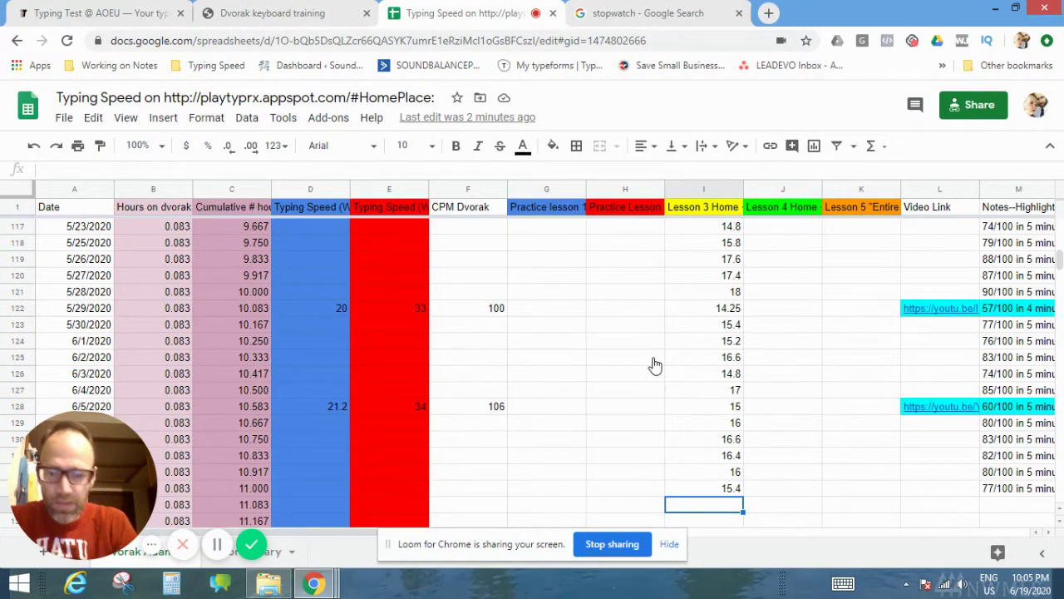
- Review the recent practice dates in the Date column, from 6/5/2020 down to the 6/19/2020 entry
{"action": "scroll", "coordinate": [463, 338], "scroll_direction": "down", "scroll_amount": 3}
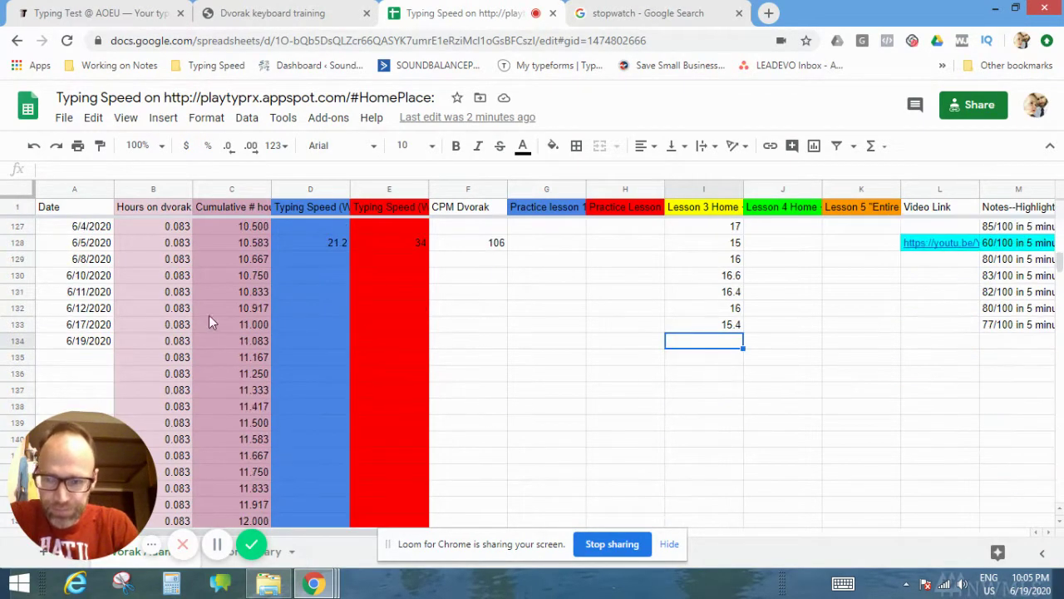
{"action": "scroll", "coordinate": [192, 317], "scroll_direction": "up", "scroll_amount": 1}
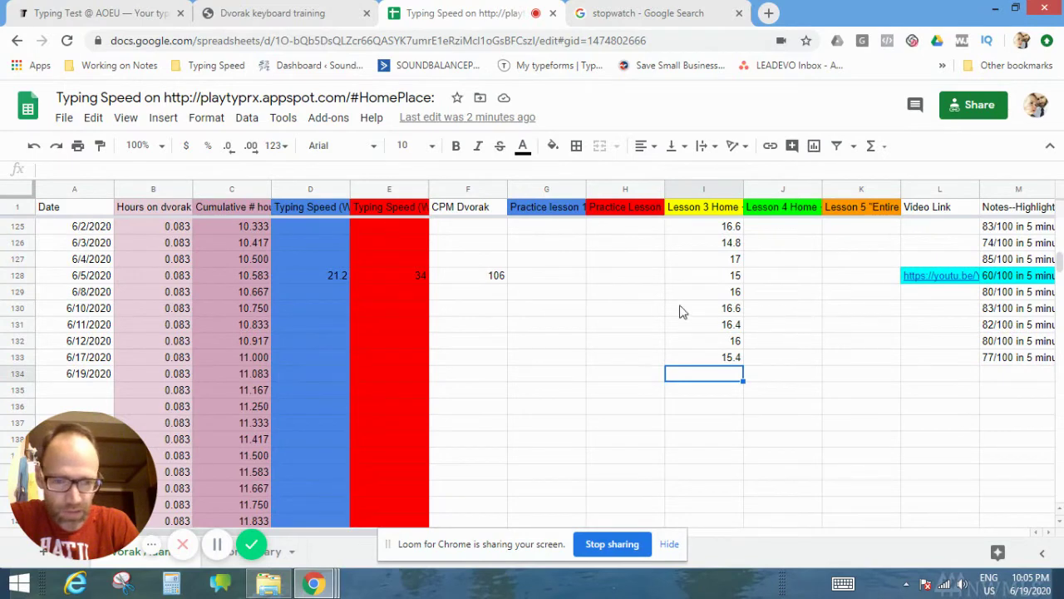
{"action": "left_click", "coordinate": [104, 295]}
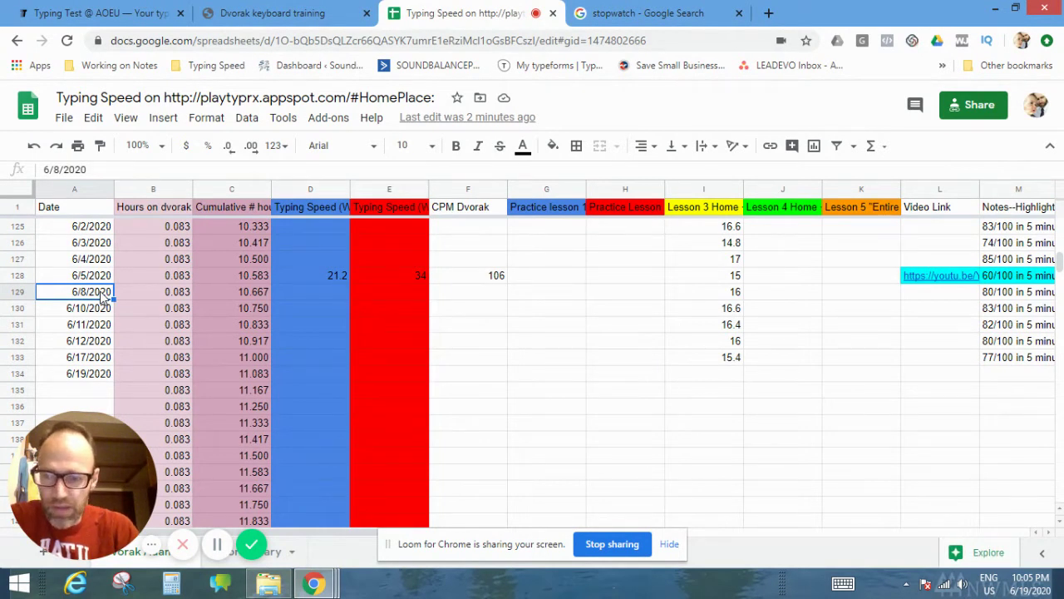
{"action": "key", "text": "Up"}
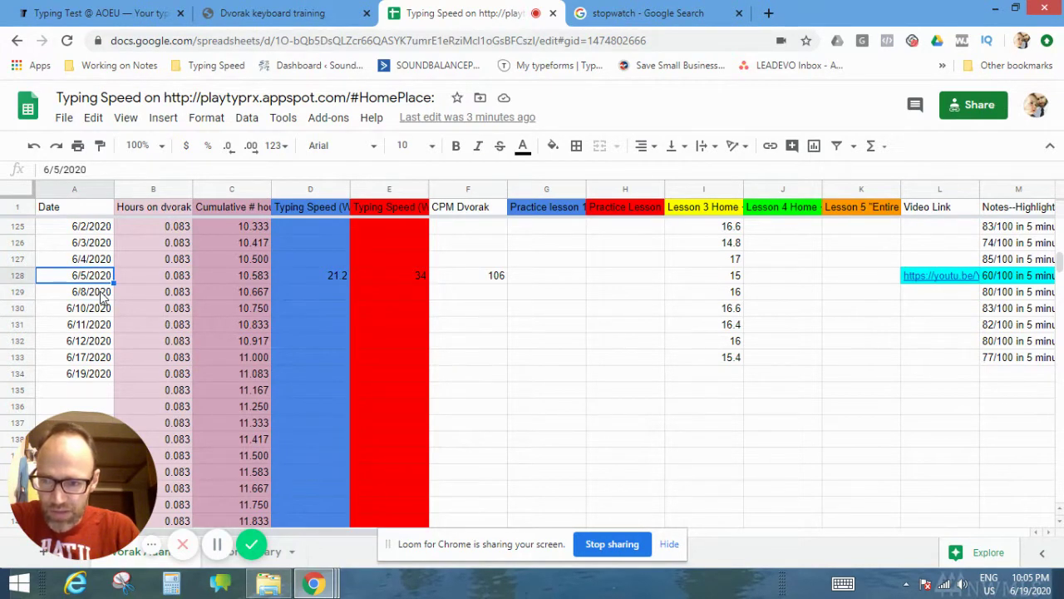
{"action": "key", "text": "Down"}
{"action": "key", "text": "Down"}
{"action": "key", "text": "Down"}
{"action": "key", "text": "Down"}
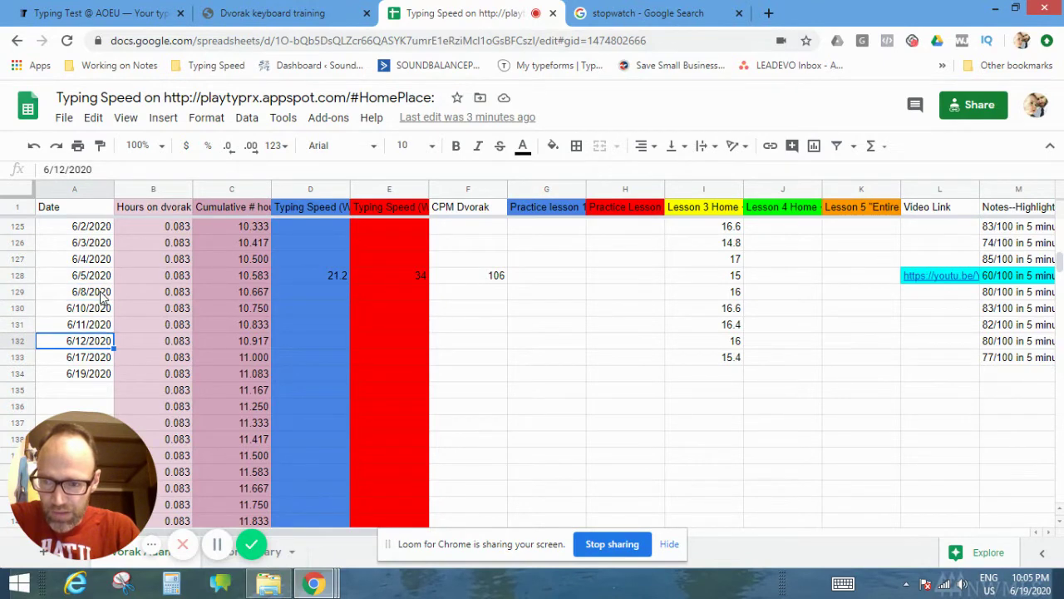
{"action": "key", "text": "Down"}
{"action": "key", "text": "Down"}
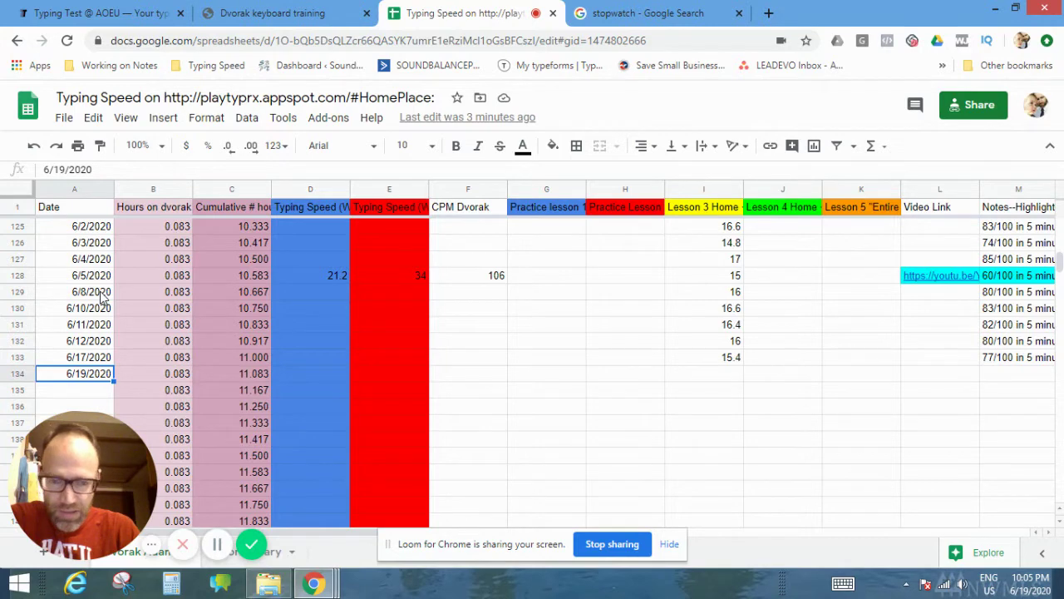
- Check the cumulative Dvorak practice hours in the 6/19/2020 row against the row above it
{"action": "key", "text": "Right"}
{"action": "key", "text": "Right"}
{"action": "key", "text": "Right"}
{"action": "key", "text": "Right"}
{"action": "key", "text": "Right"}
{"action": "key", "text": "Right"}
{"action": "key", "text": "Right"}
{"action": "key", "text": "Left"}
{"action": "key", "text": "Left"}
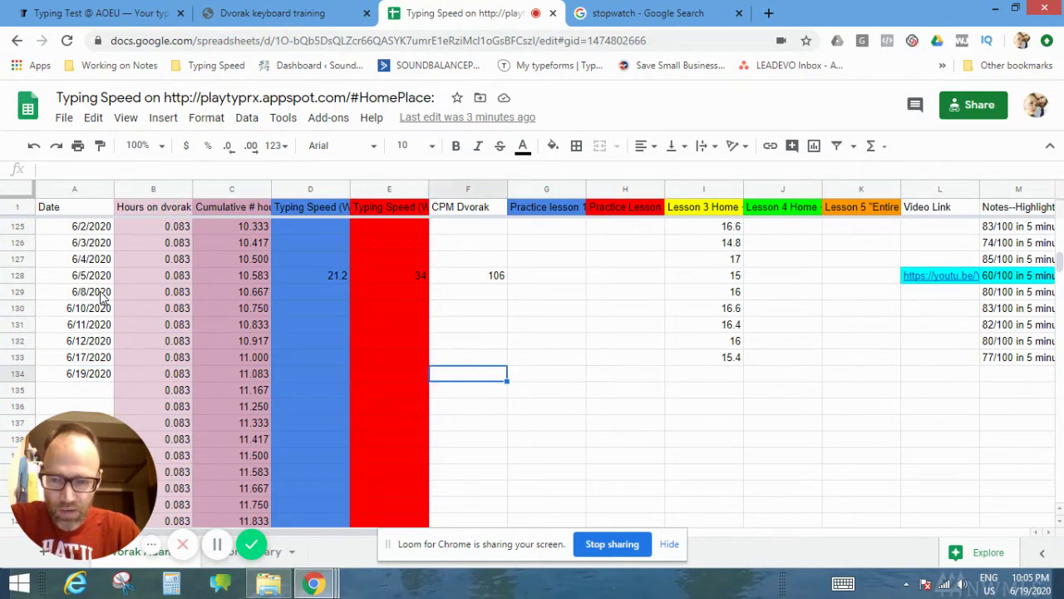
{"action": "key", "text": "Left"}
{"action": "key", "text": "Left"}
{"action": "key", "text": "Left"}
{"action": "key", "text": "Left"}
{"action": "key", "text": "Left"}
{"action": "key", "text": "Right"}
{"action": "key", "text": "Right"}
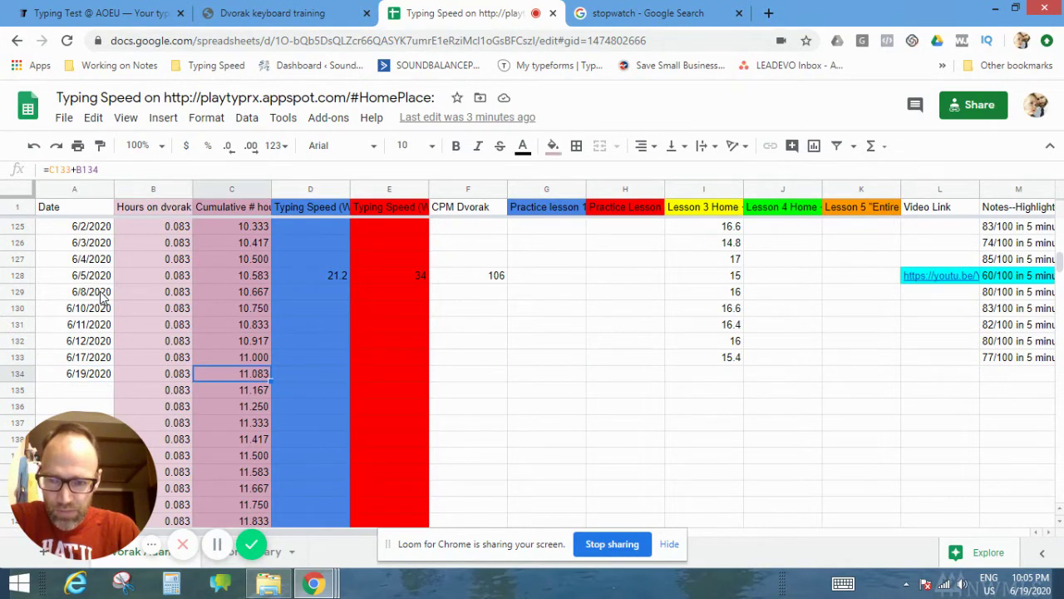
{"action": "key", "text": "Right"}
{"action": "key", "text": "Left"}
{"action": "key", "text": "Up"}
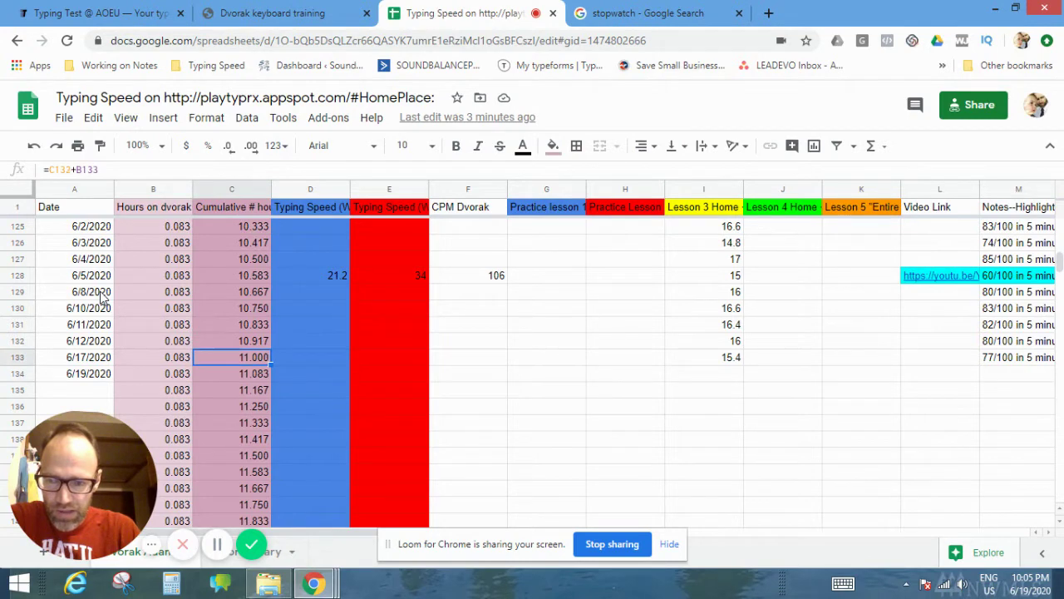
{"action": "key", "text": "Down"}
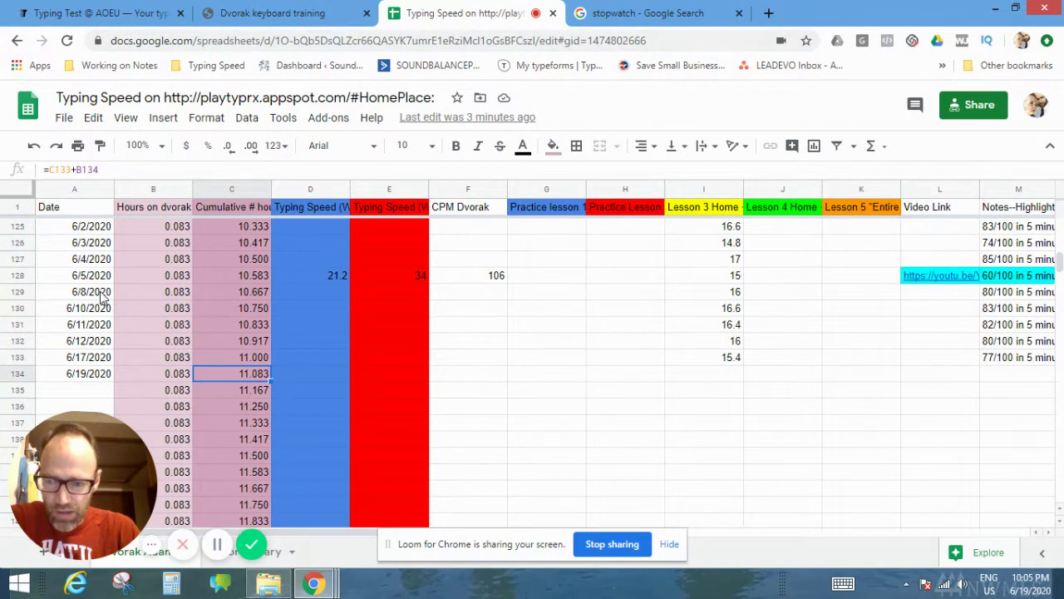
- Examine the lesson, video link and notes columns along the 6/19/2020 row and the entries above it
{"action": "key", "text": "Right"}
{"action": "key", "text": "Right"}
{"action": "key", "text": "Right"}
{"action": "key", "text": "Right"}
{"action": "key", "text": "Right"}
{"action": "key", "text": "Right"}
{"action": "key", "text": "Right"}
{"action": "key", "text": "Right"}
{"action": "key", "text": "Right"}
{"action": "key", "text": "Right"}
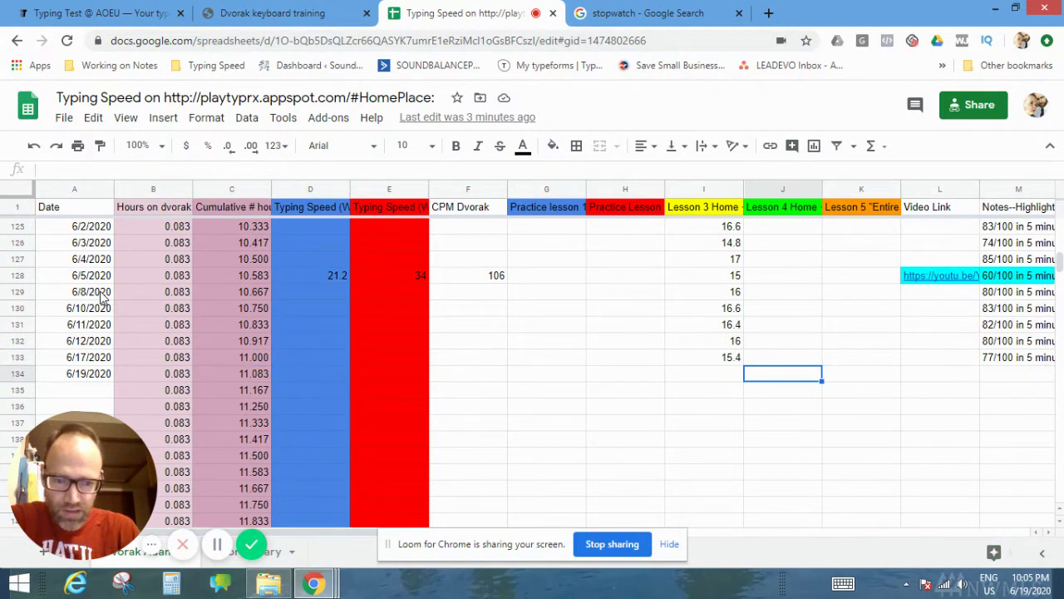
{"action": "key", "text": "Right"}
{"action": "key", "text": "Right"}
{"action": "key", "text": "Right"}
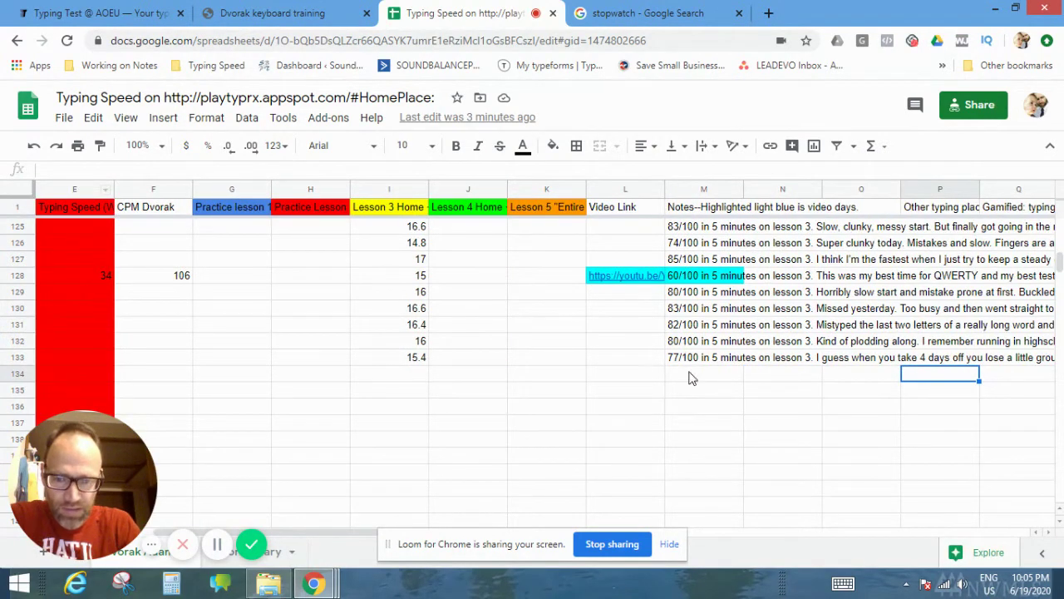
{"action": "scroll", "coordinate": [680, 400], "scroll_direction": "up", "scroll_amount": 5}
{"action": "scroll", "coordinate": [667, 408], "scroll_direction": "down", "scroll_amount": 4}
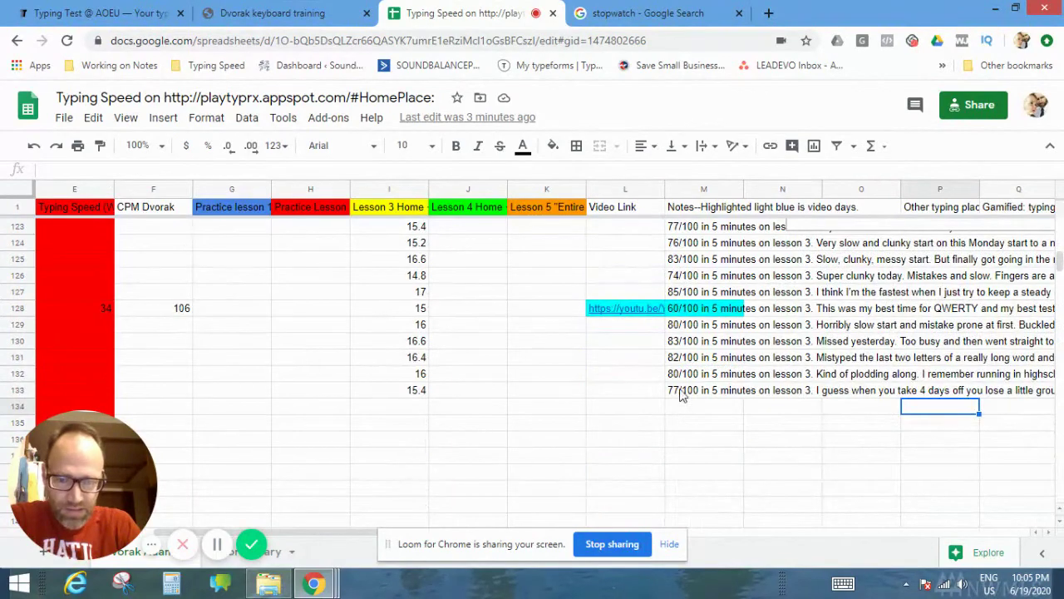
{"action": "scroll", "coordinate": [680, 353], "scroll_direction": "up", "scroll_amount": 4}
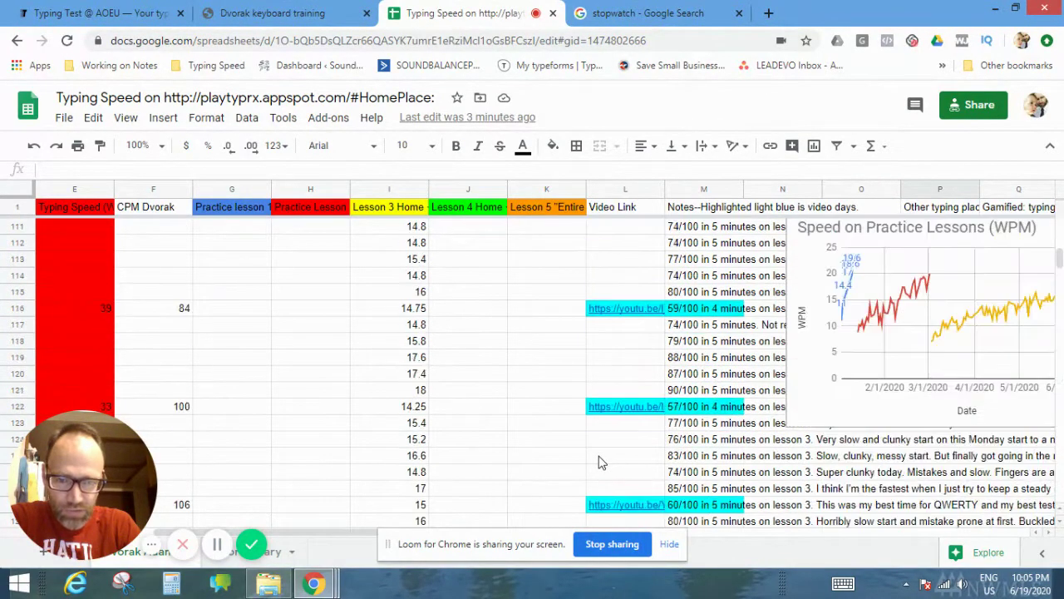
- Examine the Speed on Practice Lessons and Dvorak vs. Qwerty Without Punctuation charts
{"action": "left_click_drag", "start_coordinate": [313, 529], "coordinate": [540, 534]}
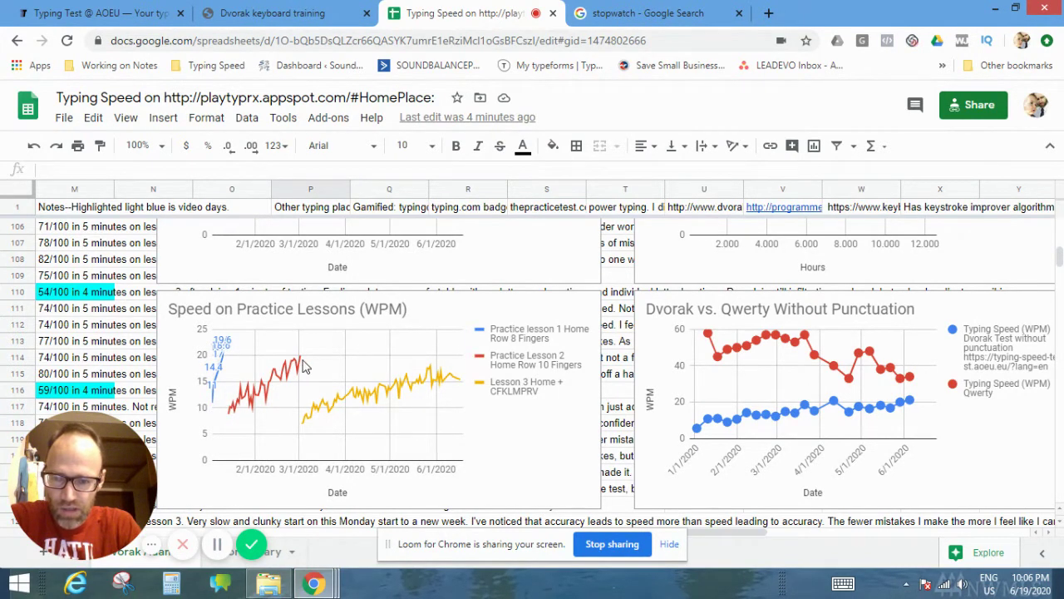
{"action": "left_click", "coordinate": [251, 418]}
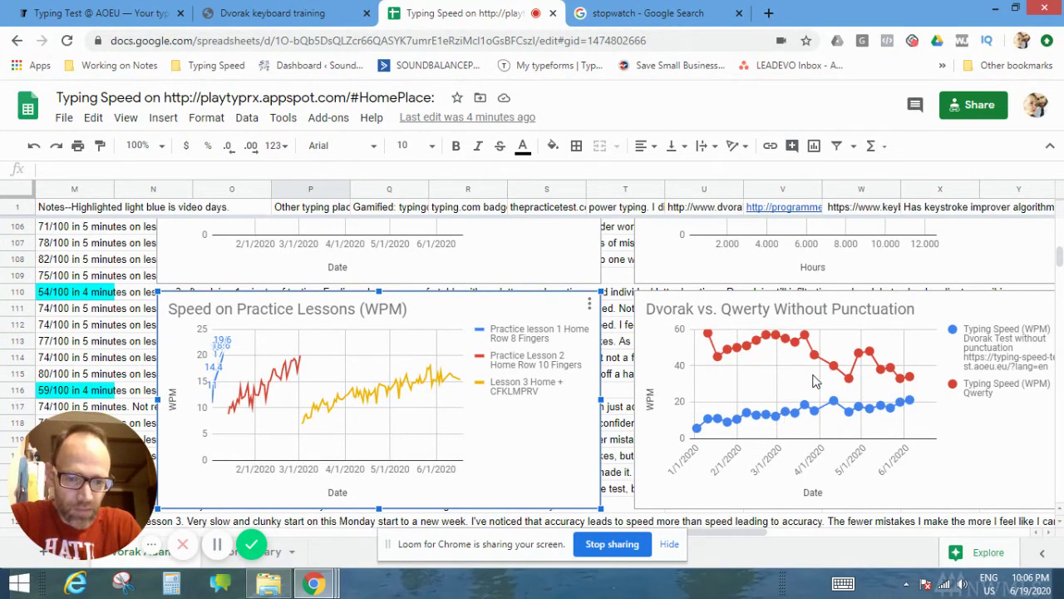
{"action": "left_click", "coordinate": [709, 333]}
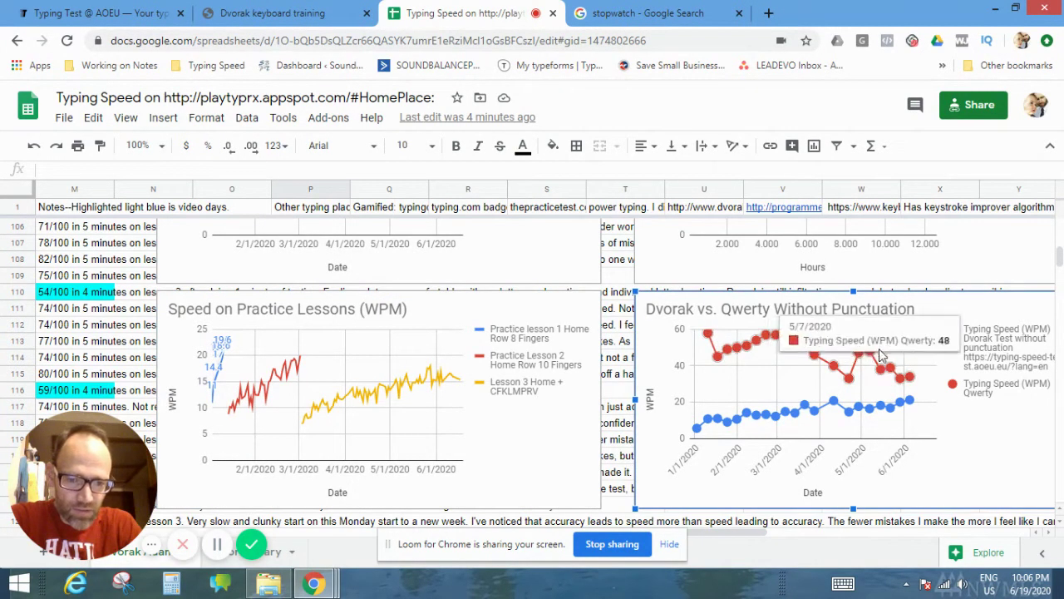
{"action": "mouse_move", "coordinate": [699, 431]}
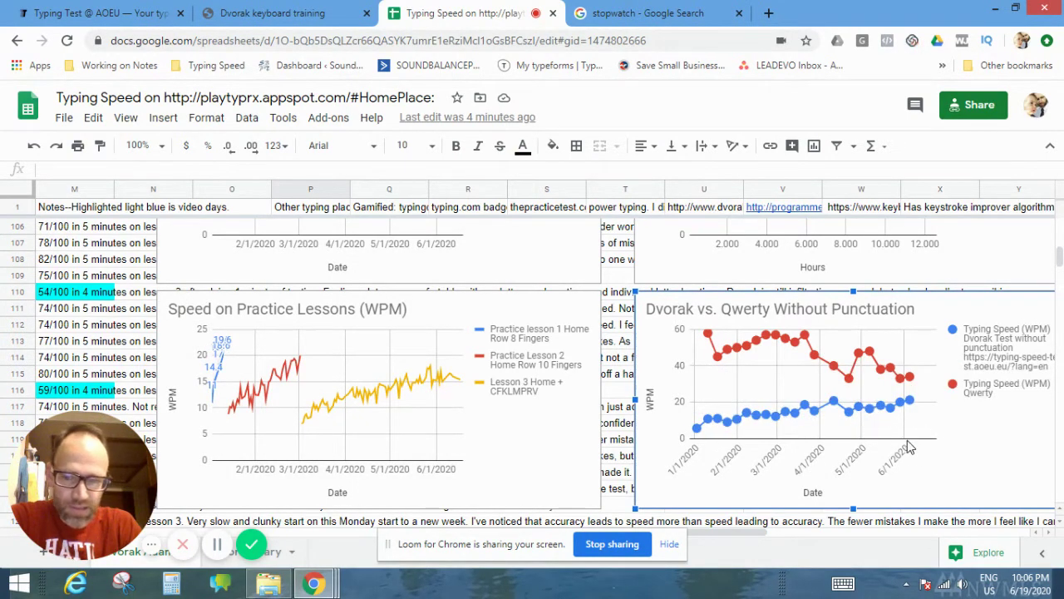
- Examine the Typing Speed by Hours of Practice chart alongside the other typing speed charts
{"action": "scroll", "coordinate": [881, 442], "scroll_direction": "up", "scroll_amount": 2}
{"action": "mouse_move", "coordinate": [869, 443]}
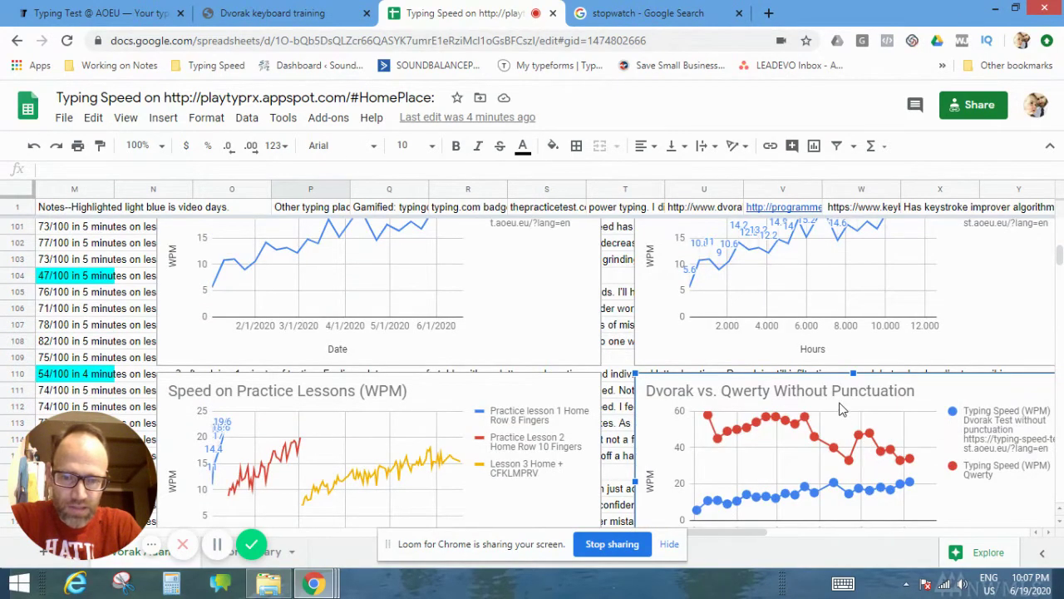
{"action": "scroll", "coordinate": [842, 407], "scroll_direction": "up", "scroll_amount": 2}
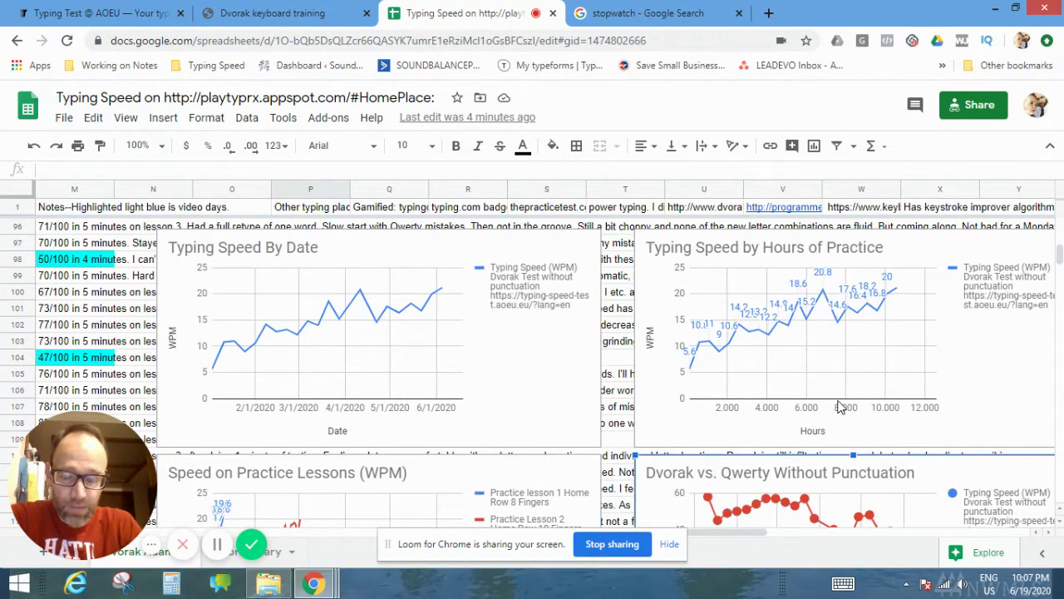
{"action": "scroll", "coordinate": [841, 407], "scroll_direction": "down", "scroll_amount": 1}
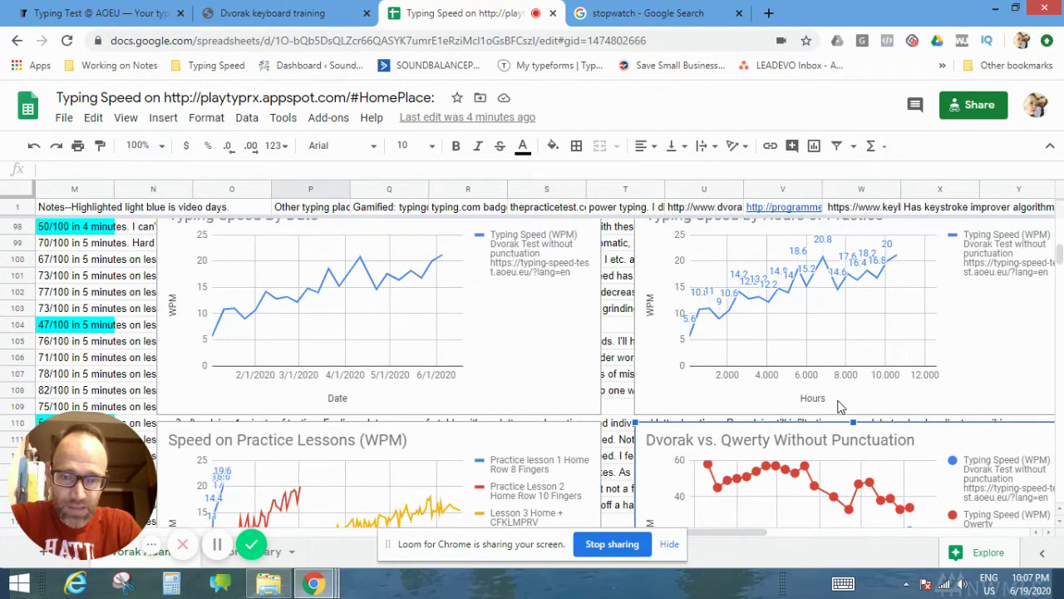
{"action": "left_click", "coordinate": [892, 261]}
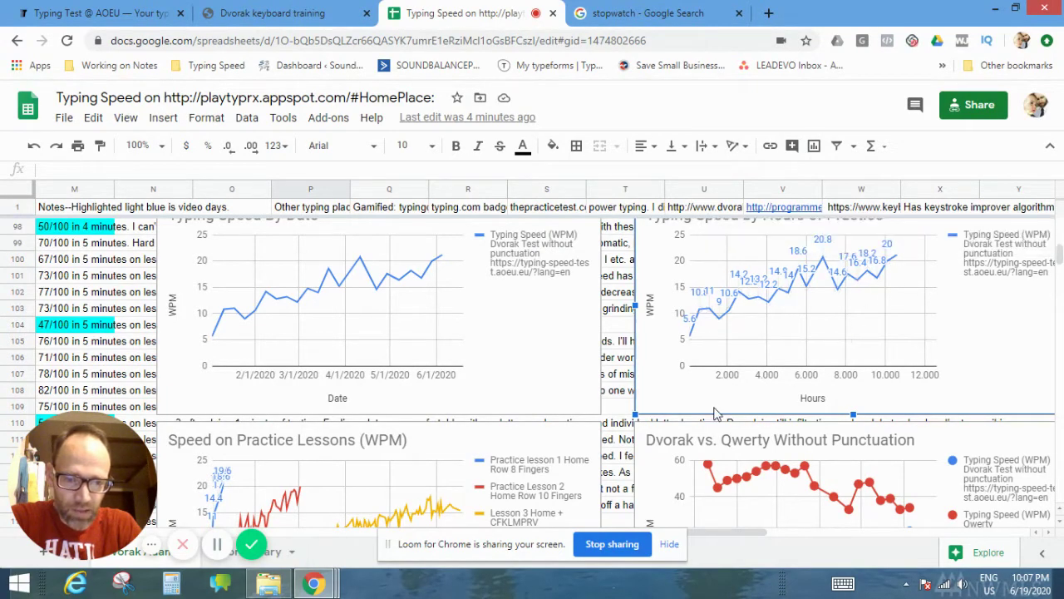
{"action": "scroll", "coordinate": [717, 413], "scroll_direction": "down", "scroll_amount": 4}
{"action": "scroll", "coordinate": [727, 409], "scroll_direction": "up", "scroll_amount": 3}
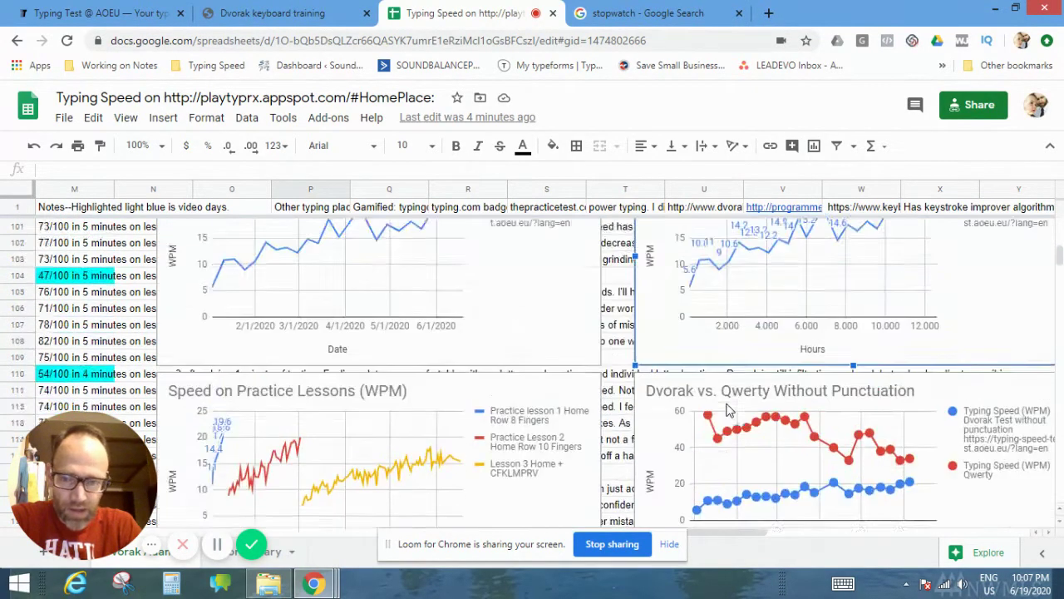
{"action": "scroll", "coordinate": [725, 409], "scroll_direction": "up", "scroll_amount": 1}
{"action": "scroll", "coordinate": [629, 416], "scroll_direction": "down", "scroll_amount": 7}
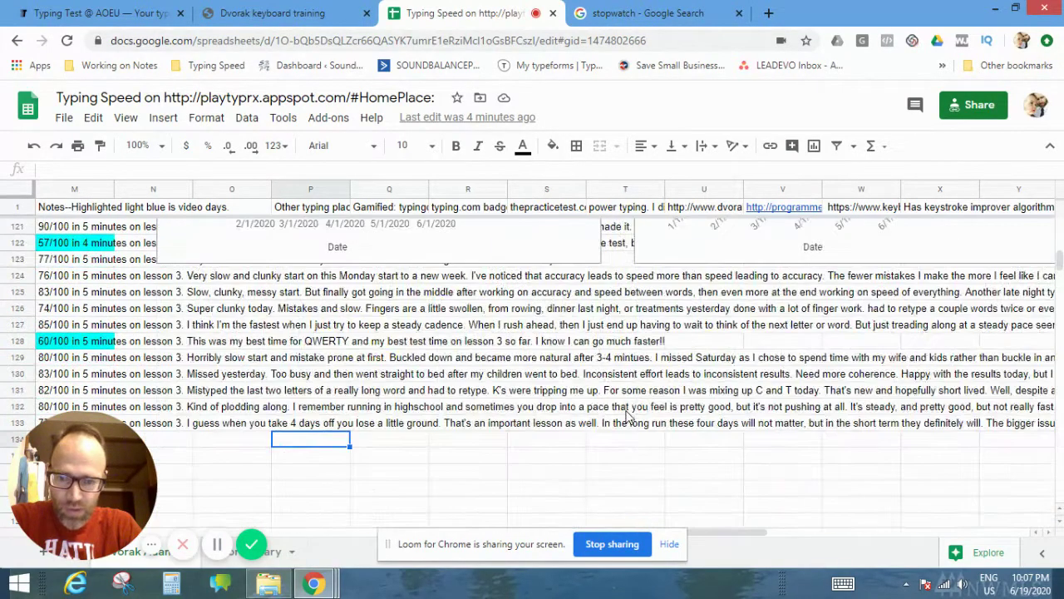
- Inspect the Lesson 3 scores in rows 130 and 133 and compare them with the Dvorak vs. Qwerty chart
{"action": "left_click_drag", "start_coordinate": [723, 527], "coordinate": [410, 535]}
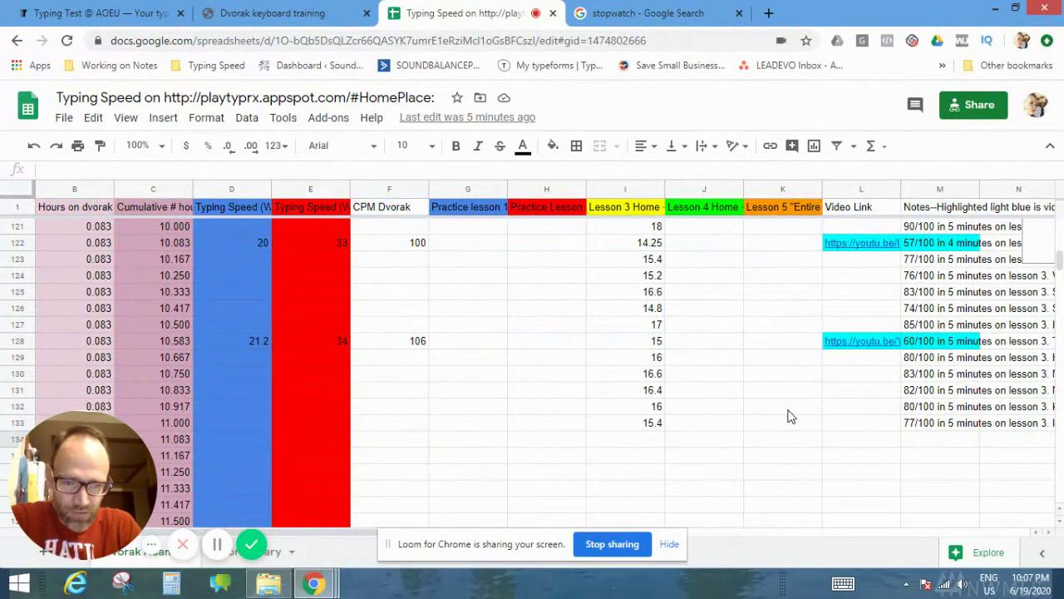
{"action": "left_click", "coordinate": [653, 374]}
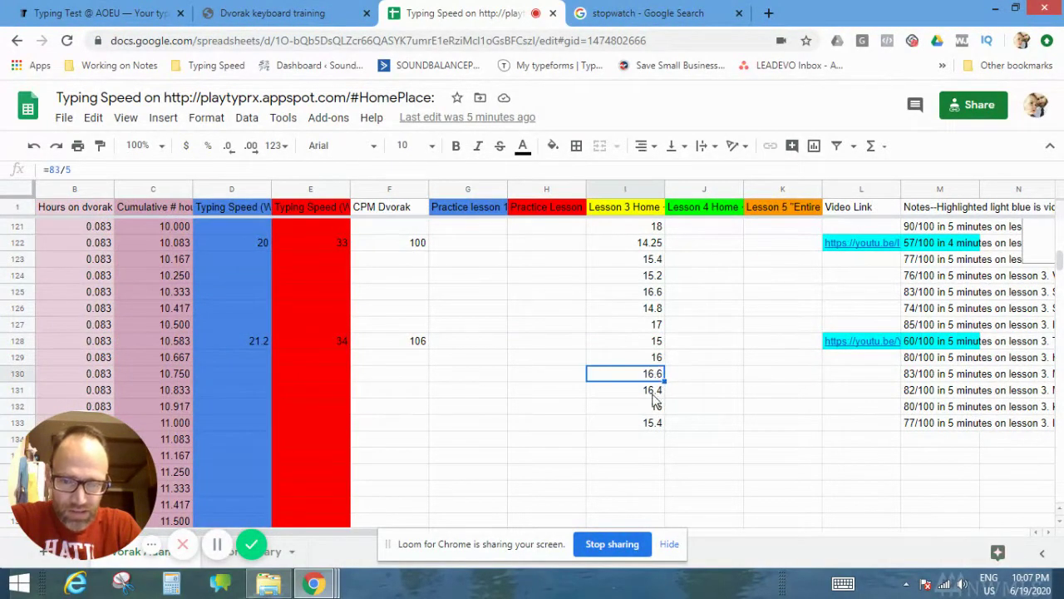
{"action": "left_click", "coordinate": [652, 427]}
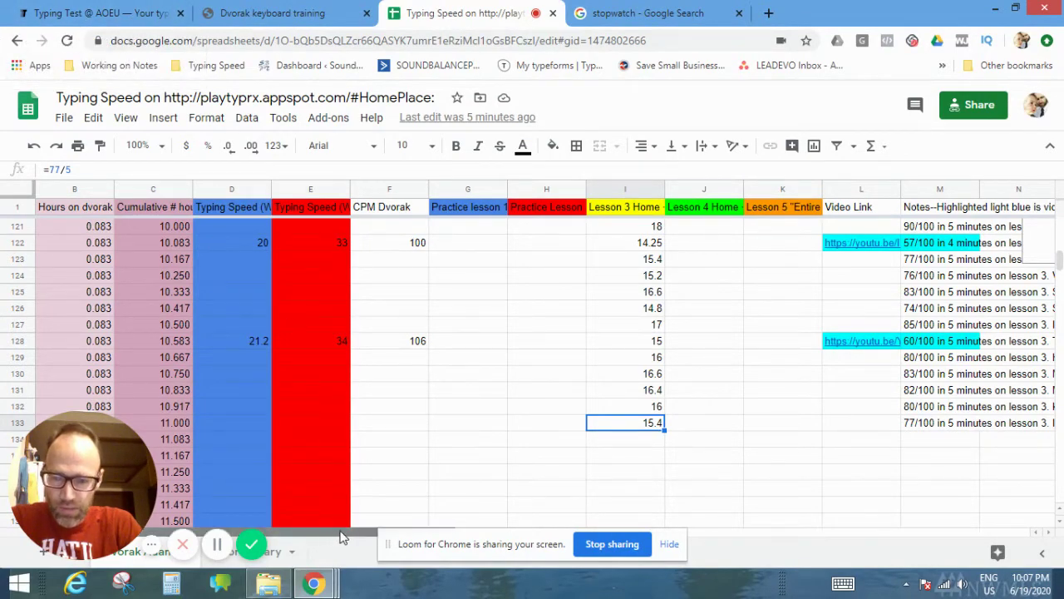
{"action": "left_click_drag", "start_coordinate": [341, 536], "coordinate": [708, 527]}
{"action": "scroll", "coordinate": [641, 435], "scroll_direction": "up", "scroll_amount": 5}
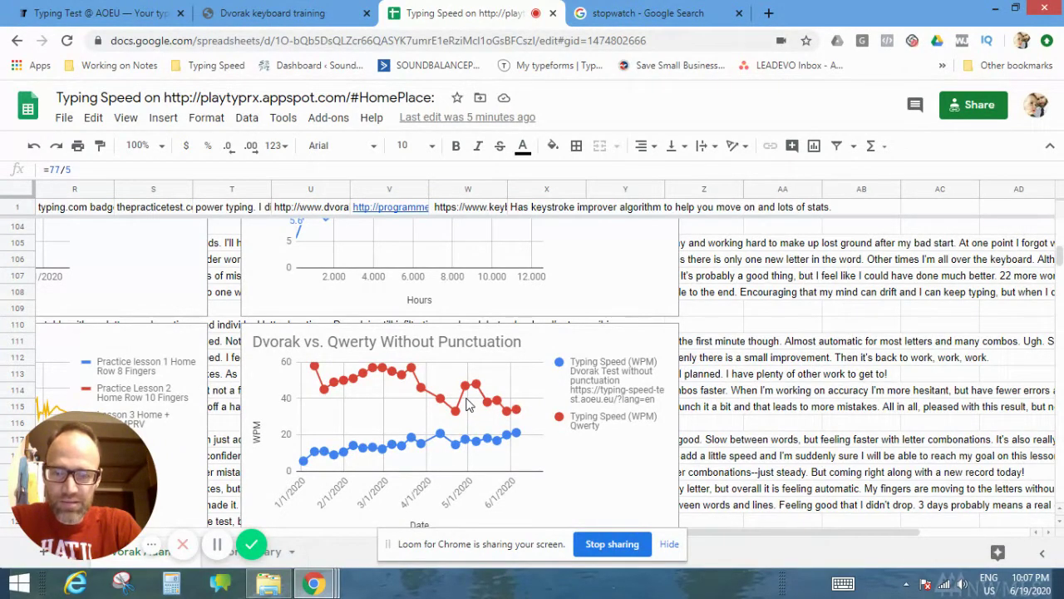
{"action": "left_click_drag", "start_coordinate": [760, 533], "coordinate": [349, 542]}
{"action": "scroll", "coordinate": [440, 373], "scroll_direction": "down", "scroll_amount": 6}
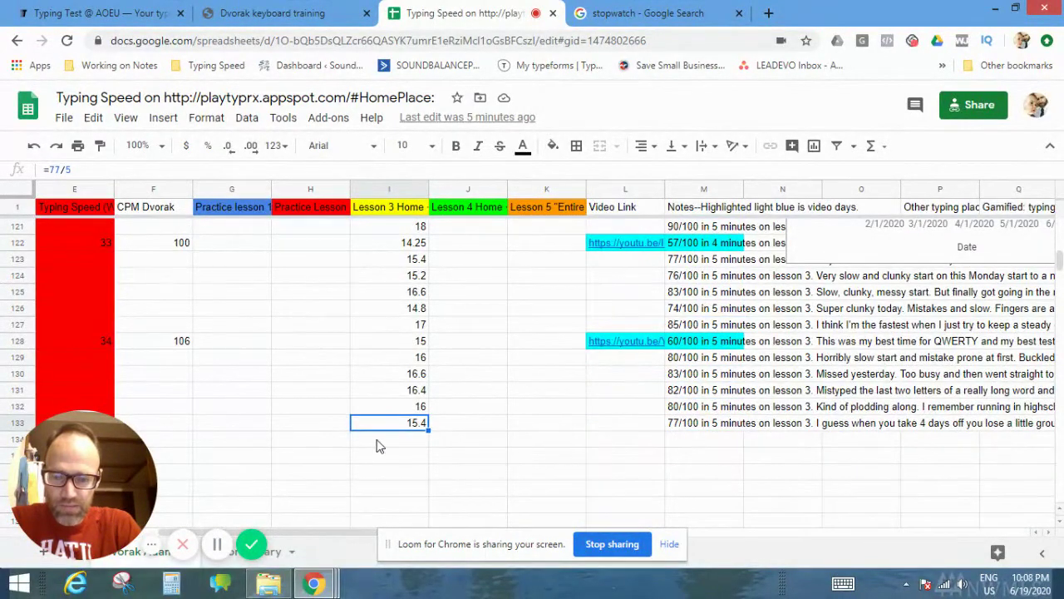
{"action": "scroll", "coordinate": [367, 420], "scroll_direction": "up", "scroll_amount": 1}
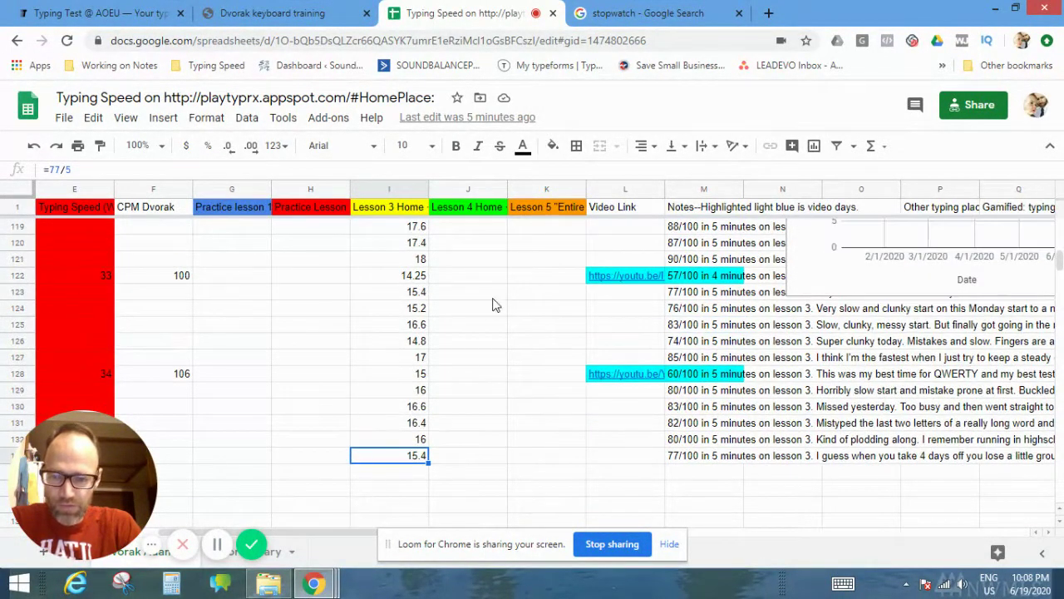
- Switch to the AOEU typing test and start it by entering "field again step learn low black"
{"action": "left_click", "coordinate": [117, 15]}
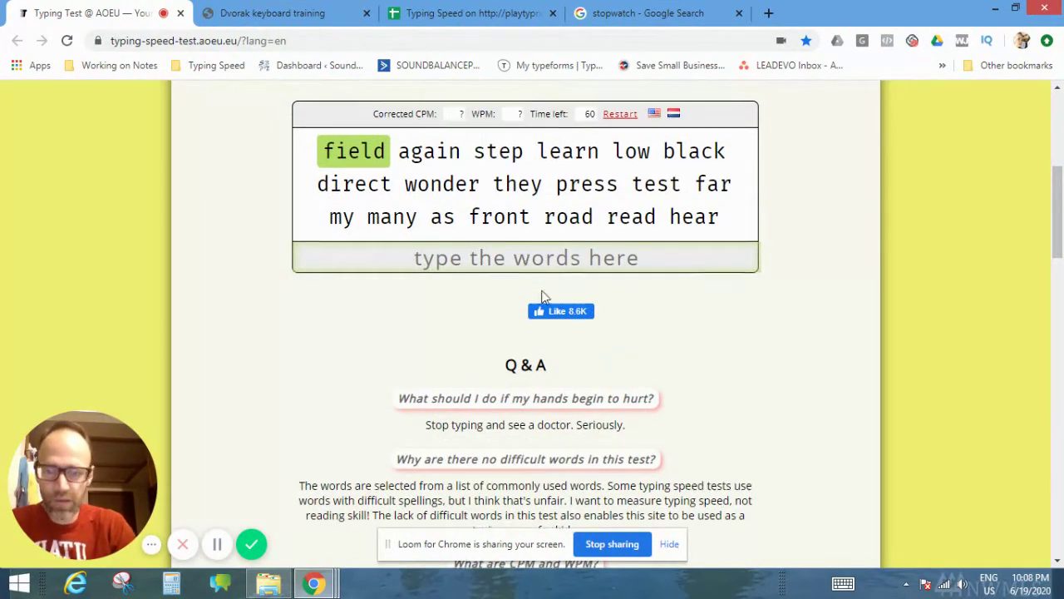
{"action": "scroll", "coordinate": [774, 375], "scroll_direction": "down", "scroll_amount": 1}
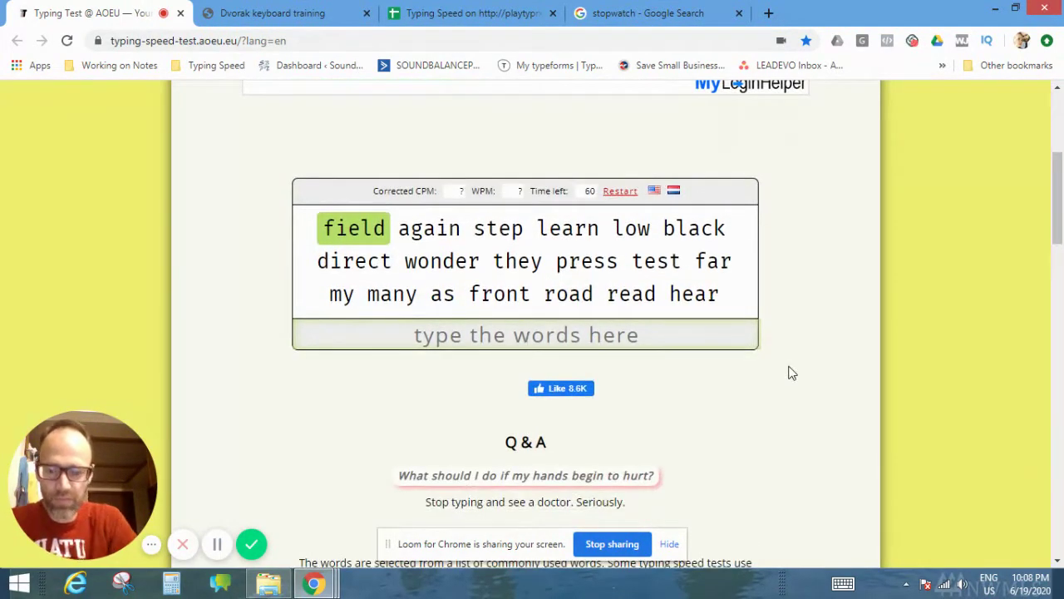
{"action": "type", "text": "field a"}
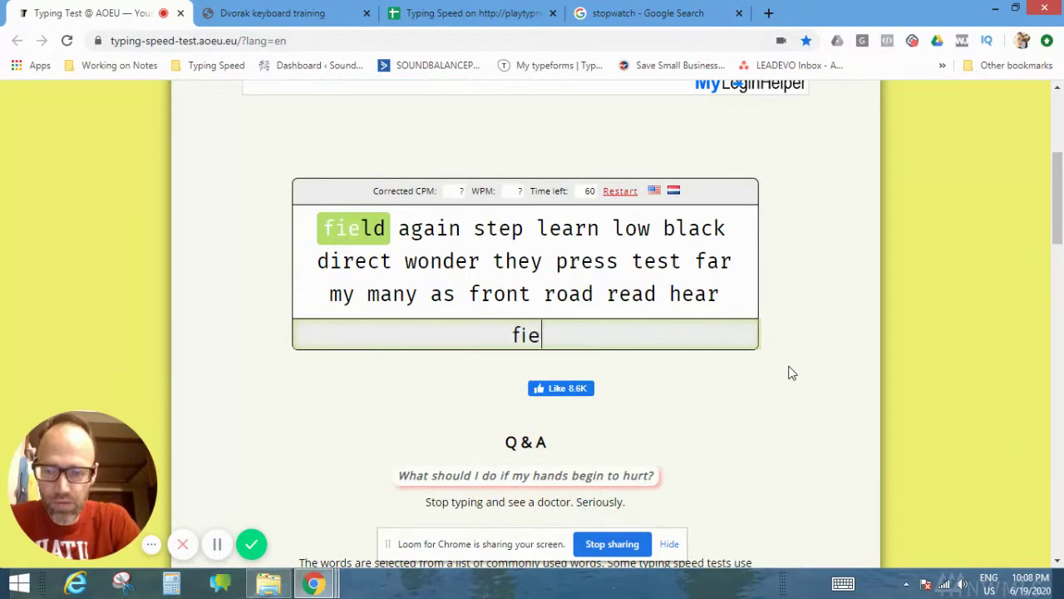
{"action": "type", "text": "n s"}
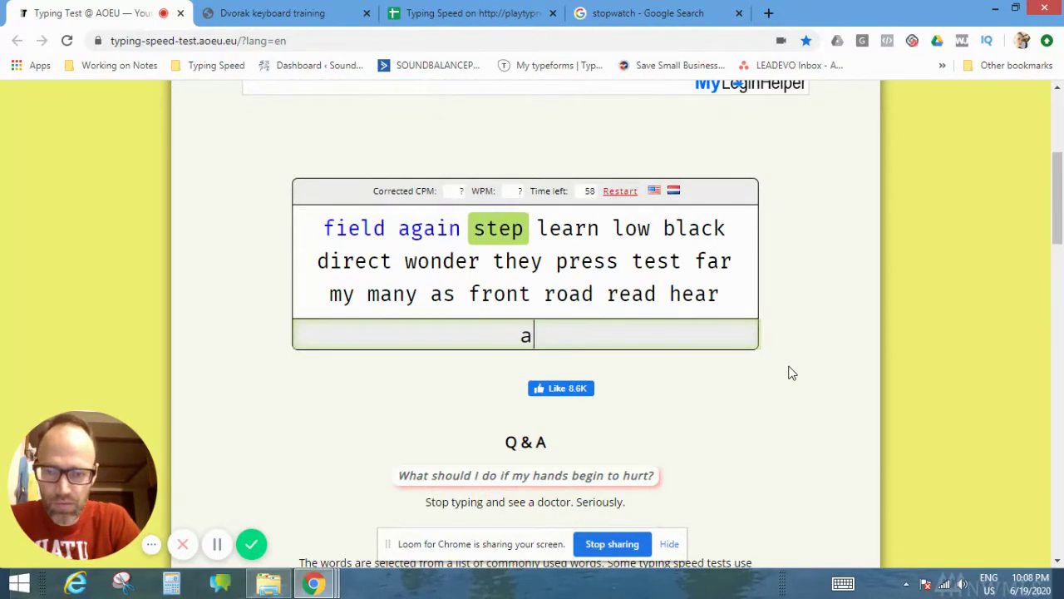
{"action": "type", "text": "tep "}
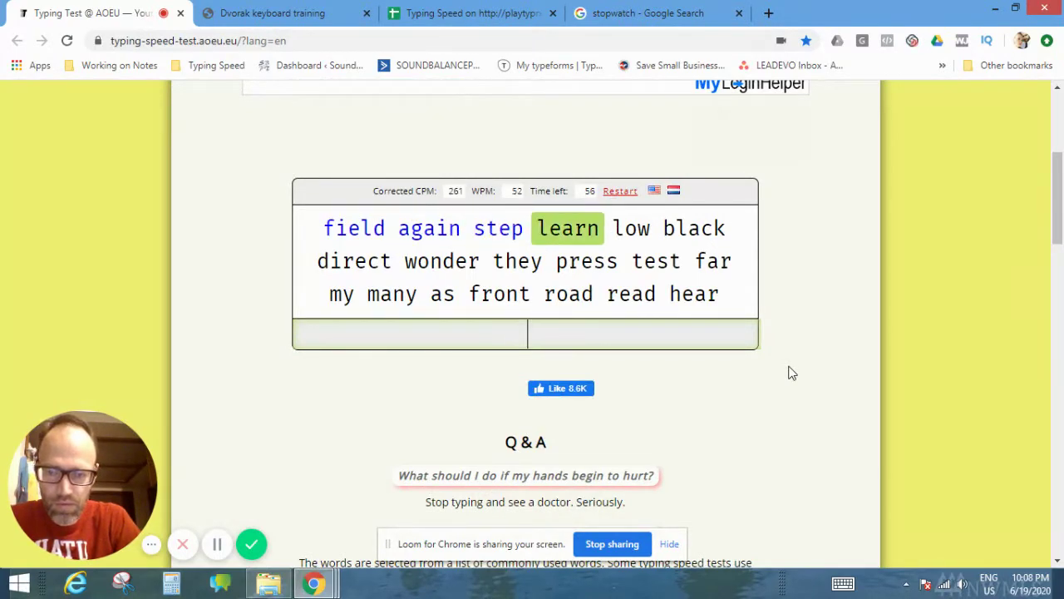
{"action": "type", "text": "learn ls"}
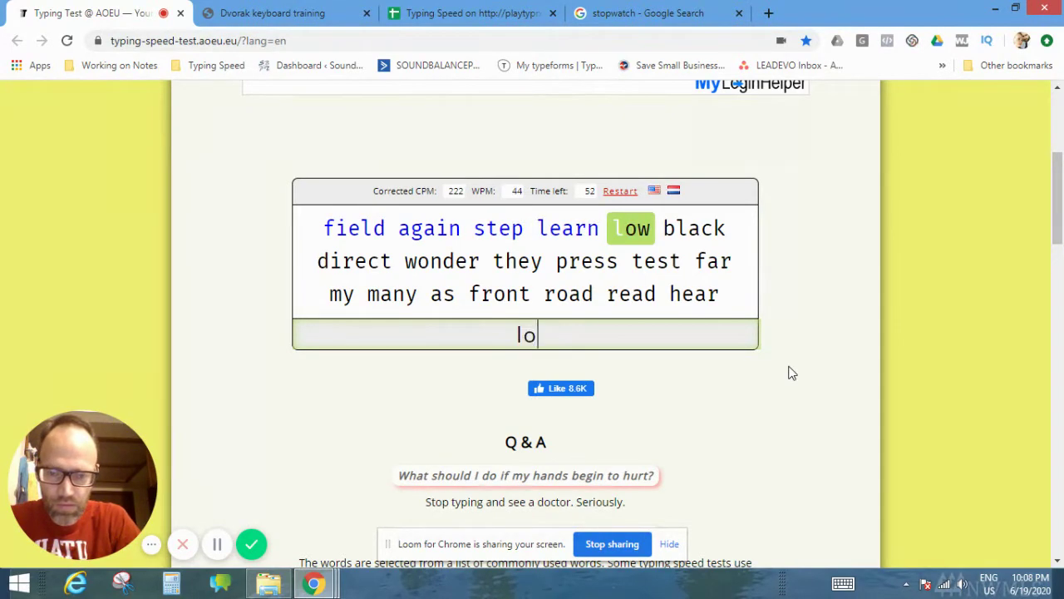
{"action": "type", "text": "w black "}
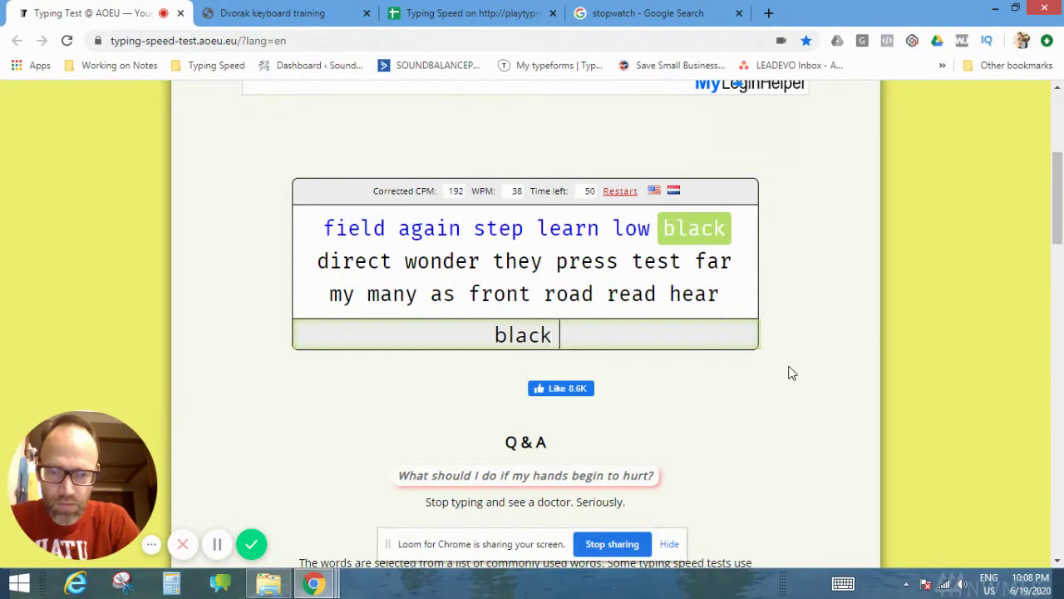
- Continue the typing test with the words "direct wonder they press test far my", correcting the mistyped "test"
{"action": "type", "text": "direc"}
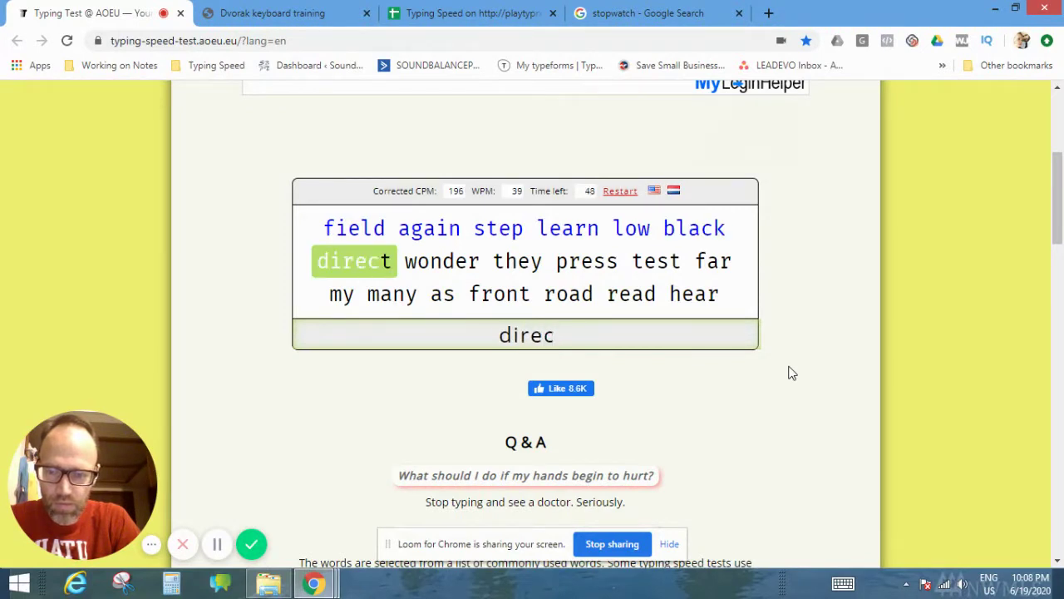
{"action": "type", "text": "t w"}
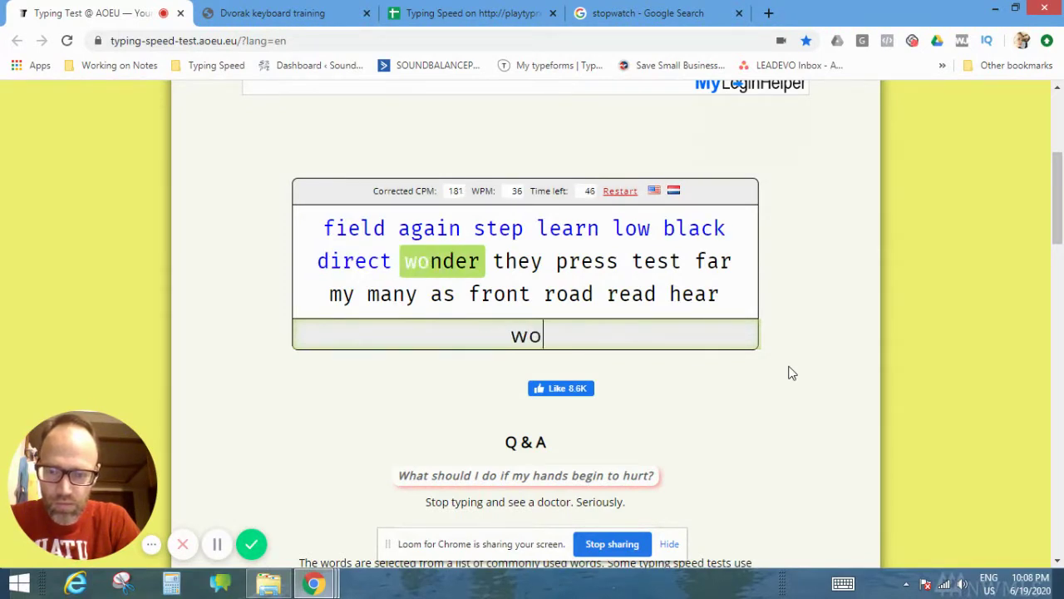
{"action": "type", "text": "onder they "}
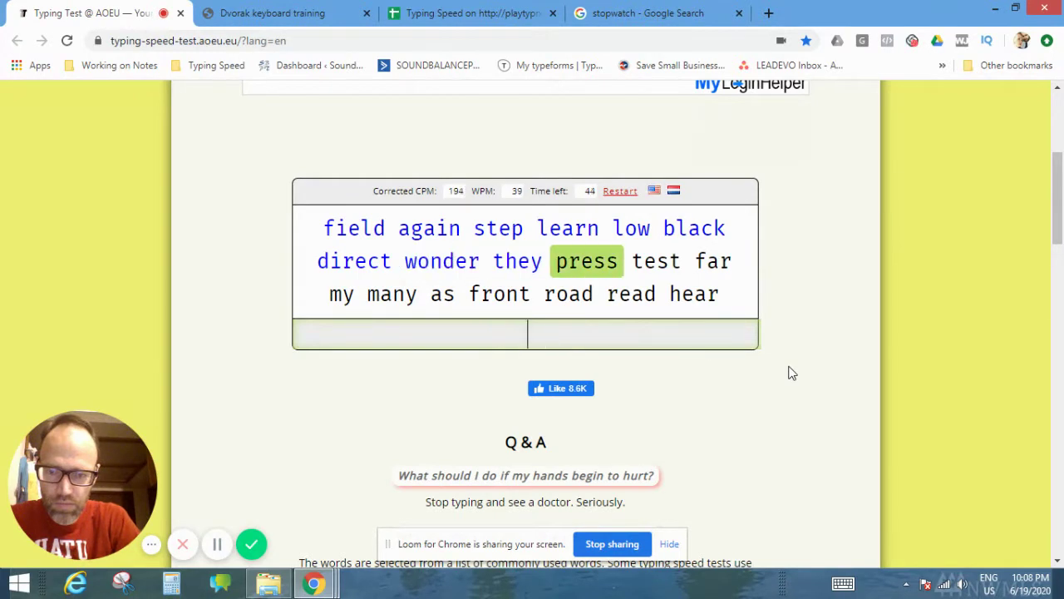
{"action": "type", "text": "press thest"}
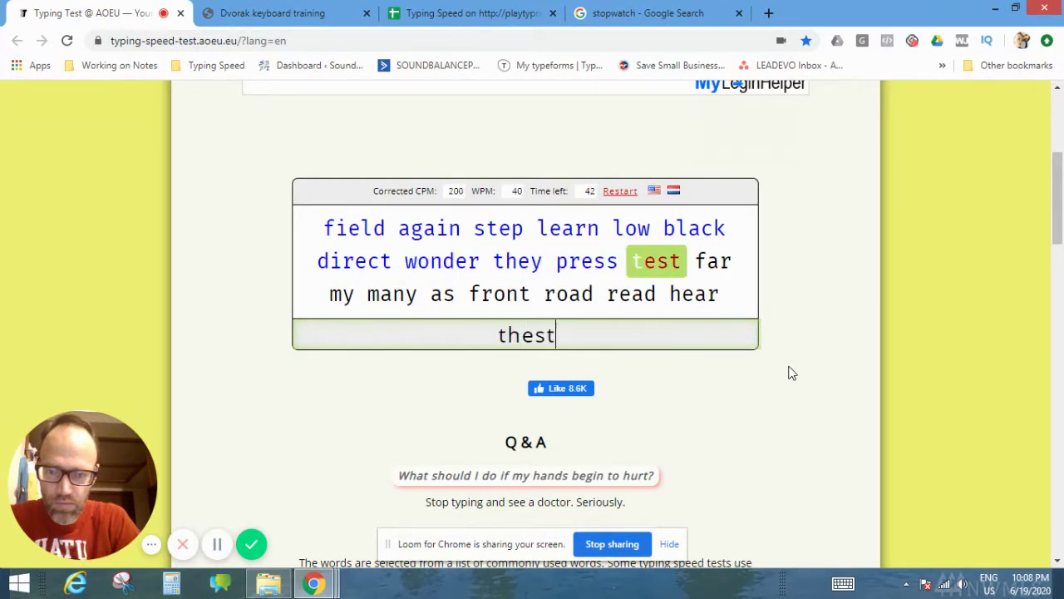
{"action": "key", "text": "BackSpace"}
{"action": "key", "text": "BackSpace"}
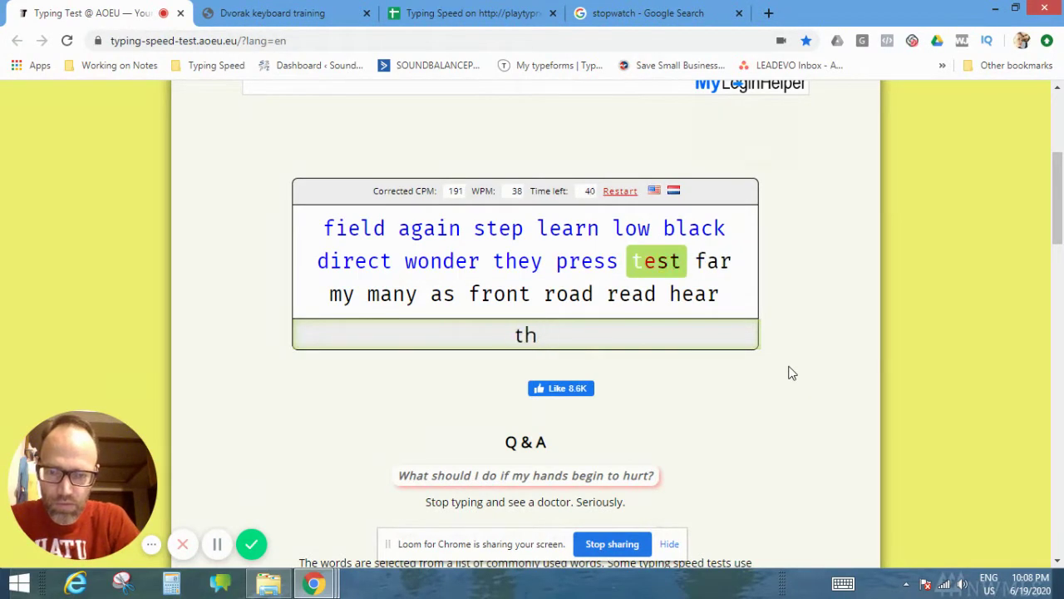
{"action": "type", "text": "est far my "}
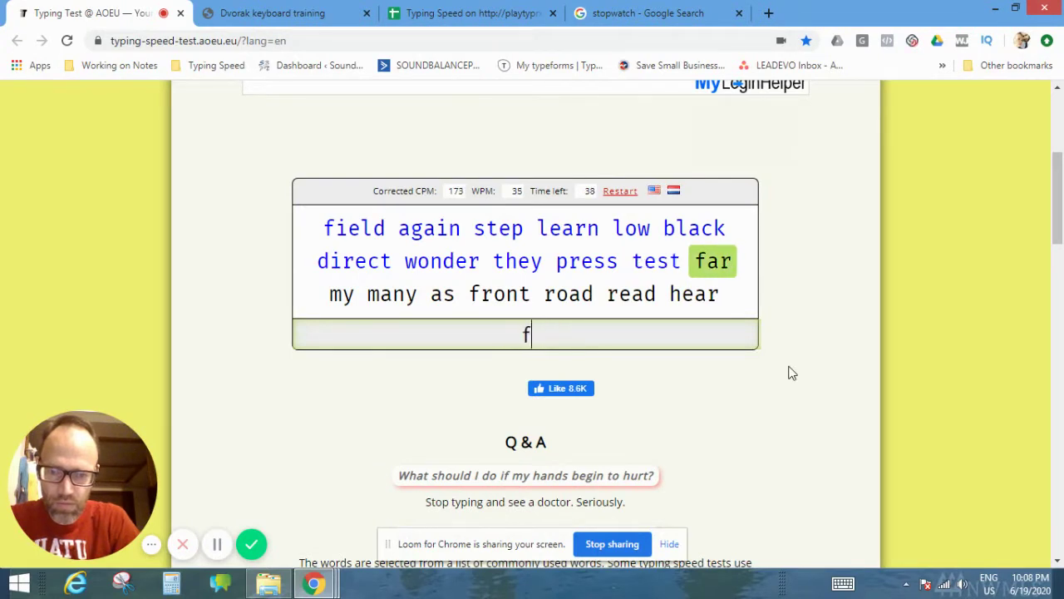
- Enter the test words "many as front road read hear help man river", correcting the mistyped "river"
{"action": "type", "text": "man"}
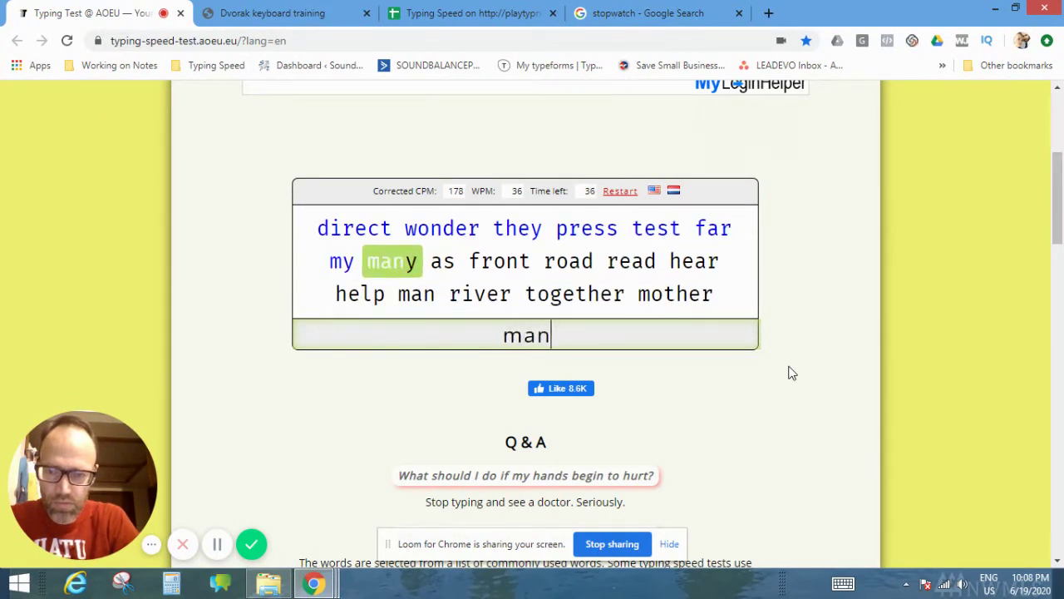
{"action": "type", "text": "y as front ro"}
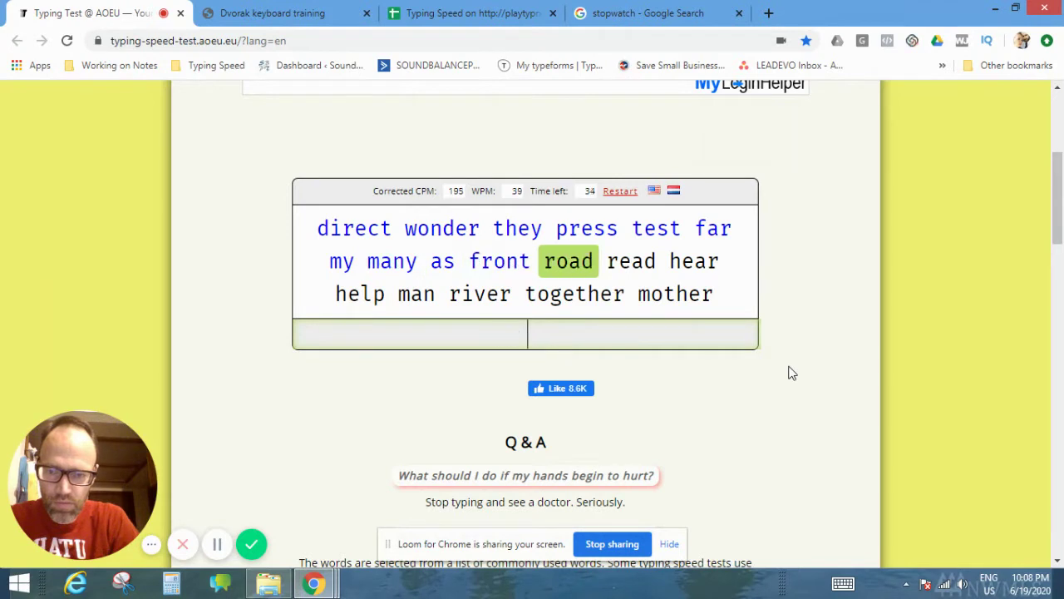
{"action": "type", "text": "ad"}
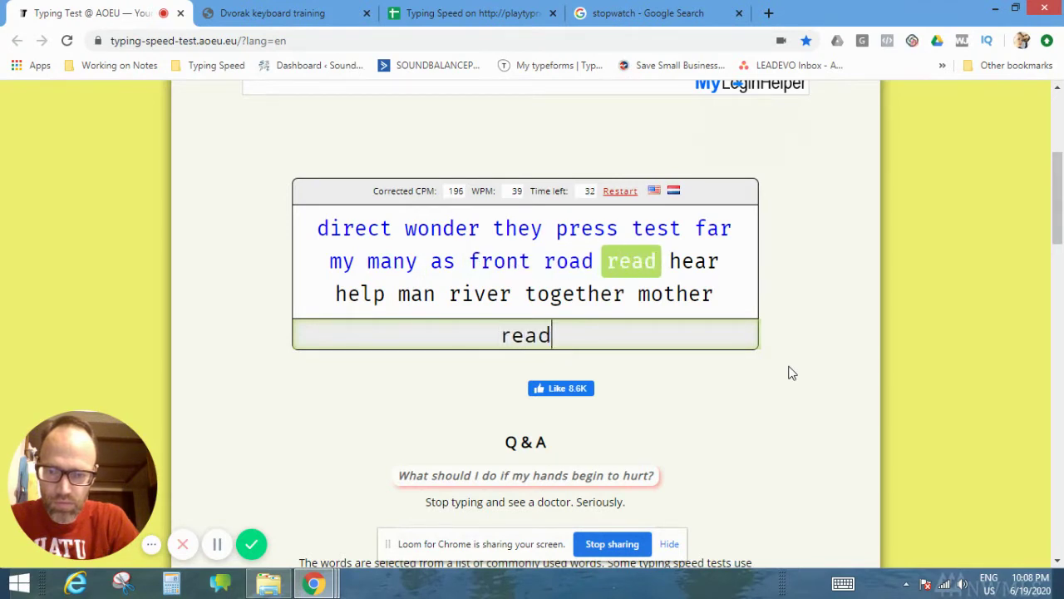
{"action": "type", "text": " read hear help man "}
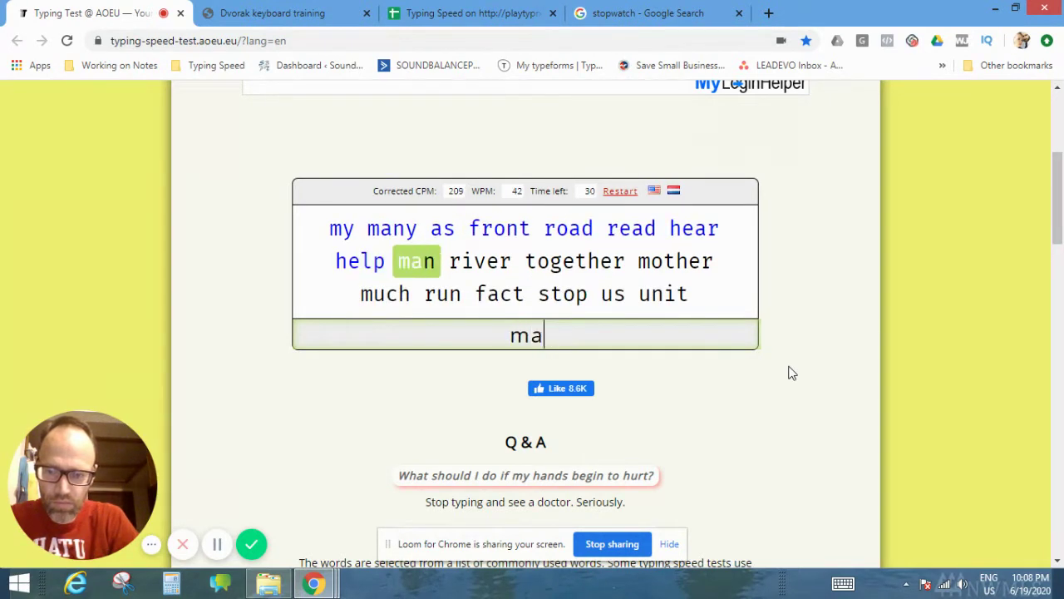
{"action": "type", "text": "rov"}
{"action": "key", "text": "BackSpace"}
{"action": "key", "text": "BackSpace"}
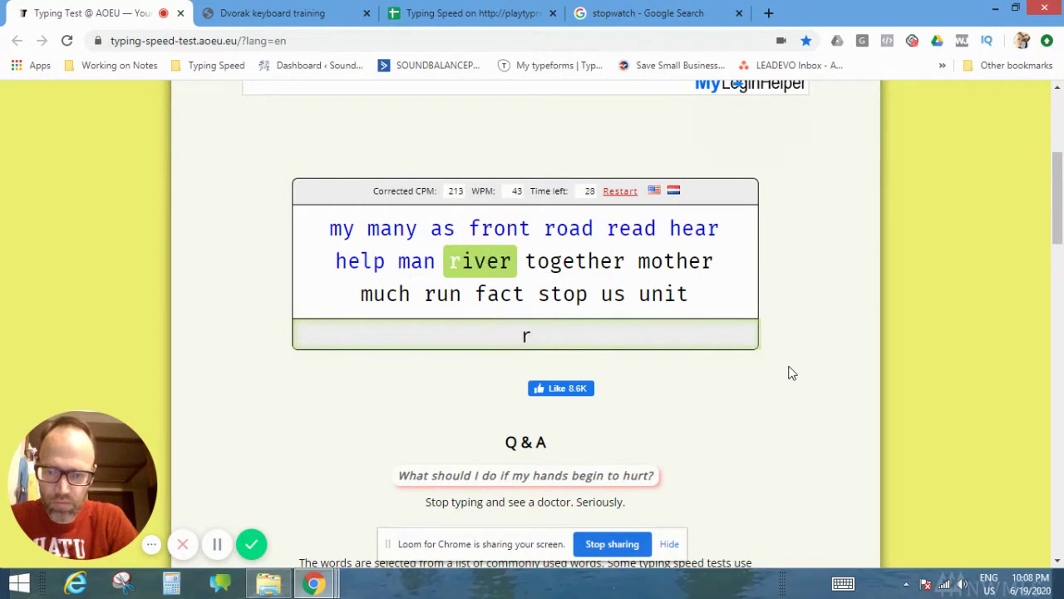
{"action": "type", "text": "iver "}
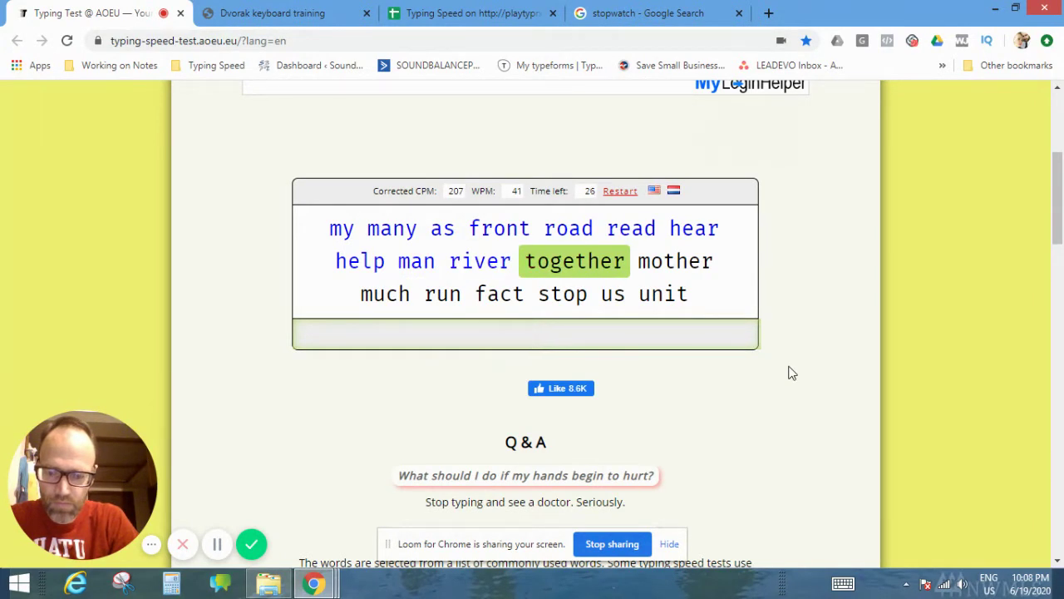
- Enter the test words "together mother much run fact stop us unit"
{"action": "type", "text": "tiogeth"}
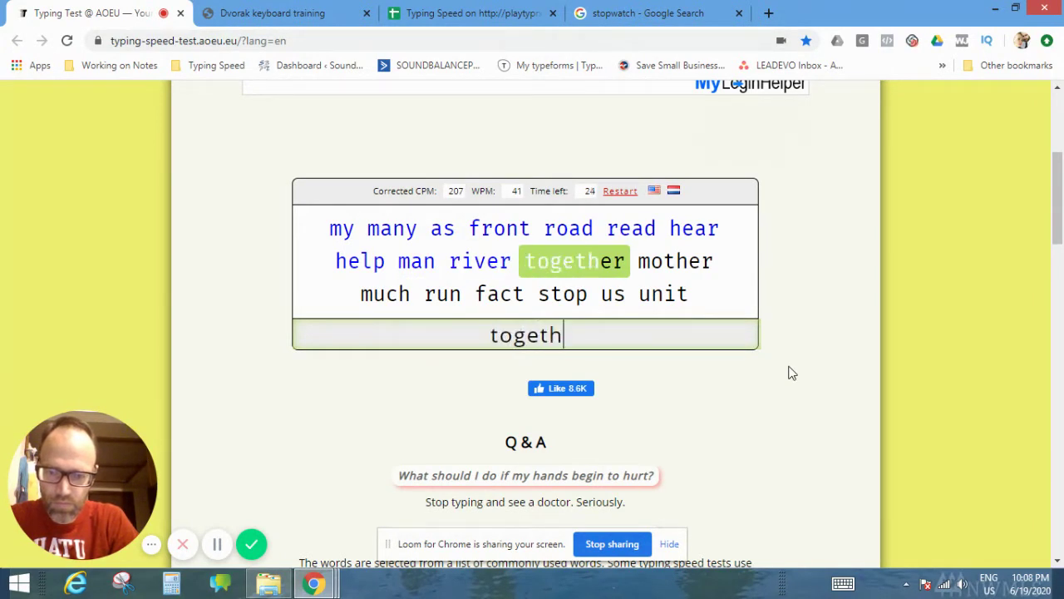
{"action": "type", "text": "er mother much "}
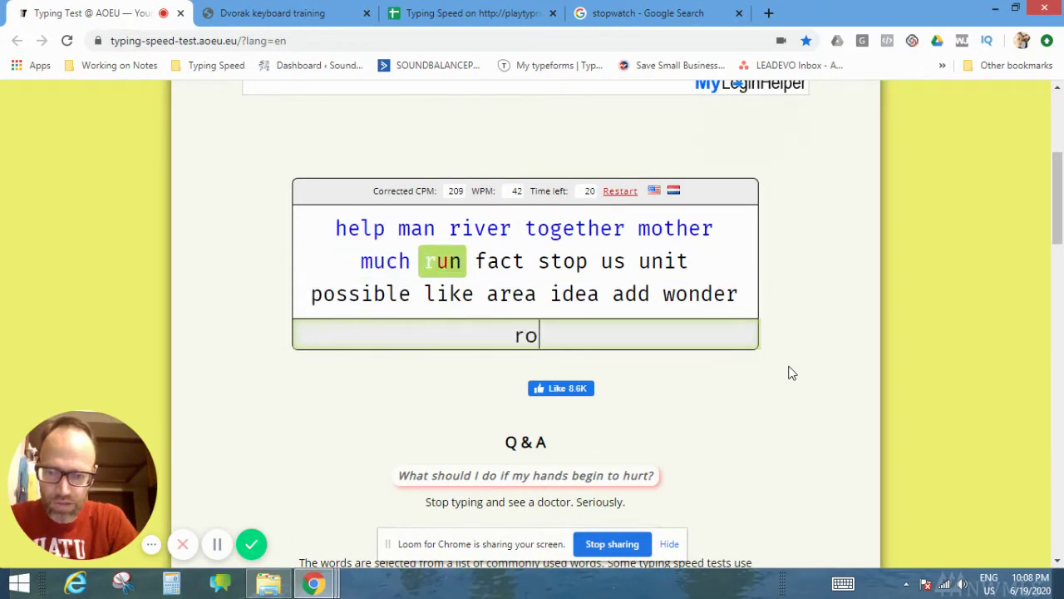
{"action": "type", "text": "run fac"}
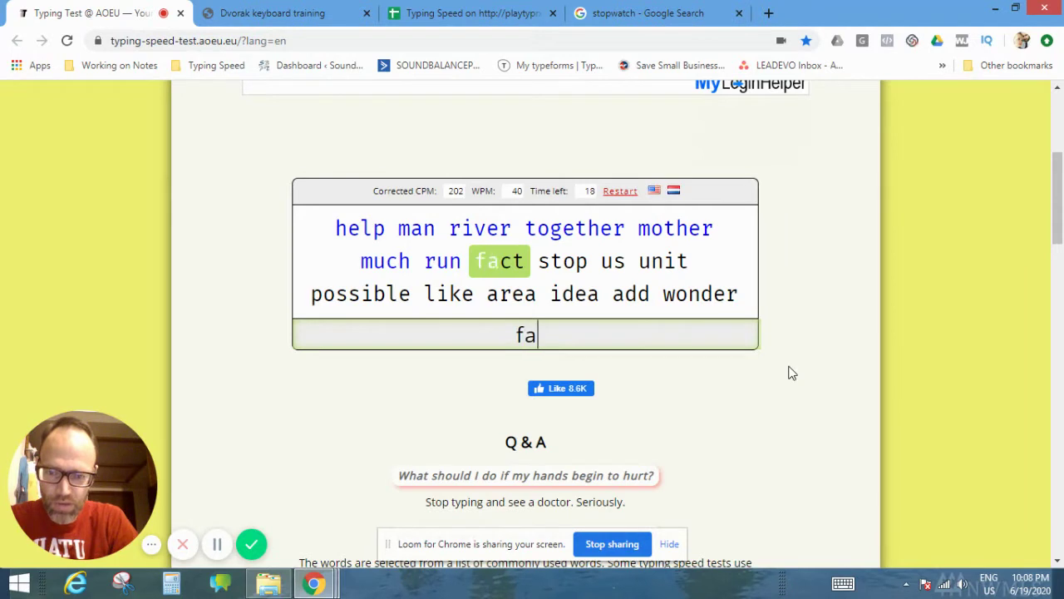
{"action": "type", "text": "t sto"}
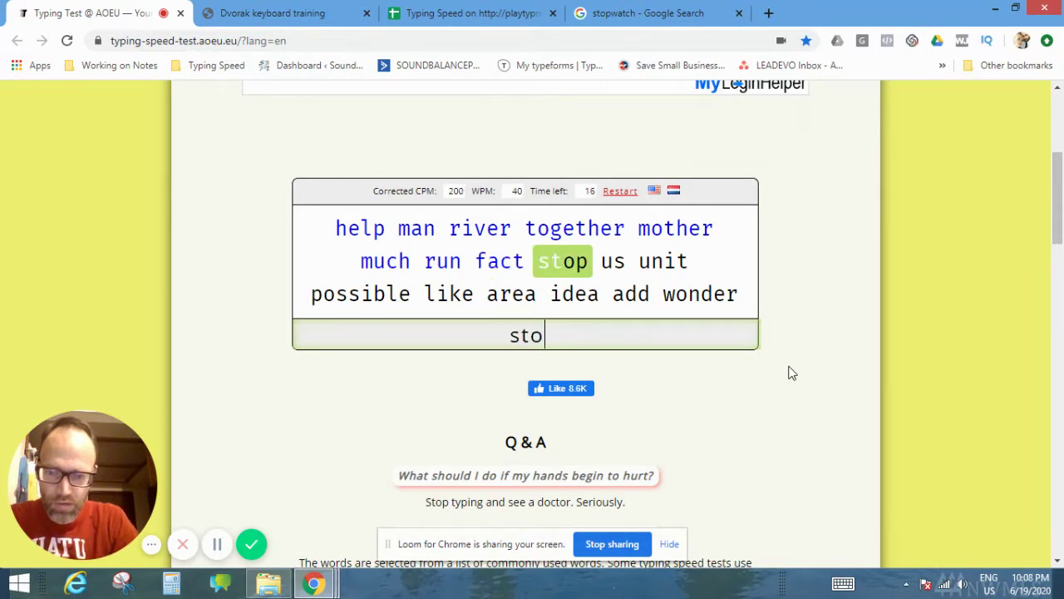
{"action": "type", "text": "p us "}
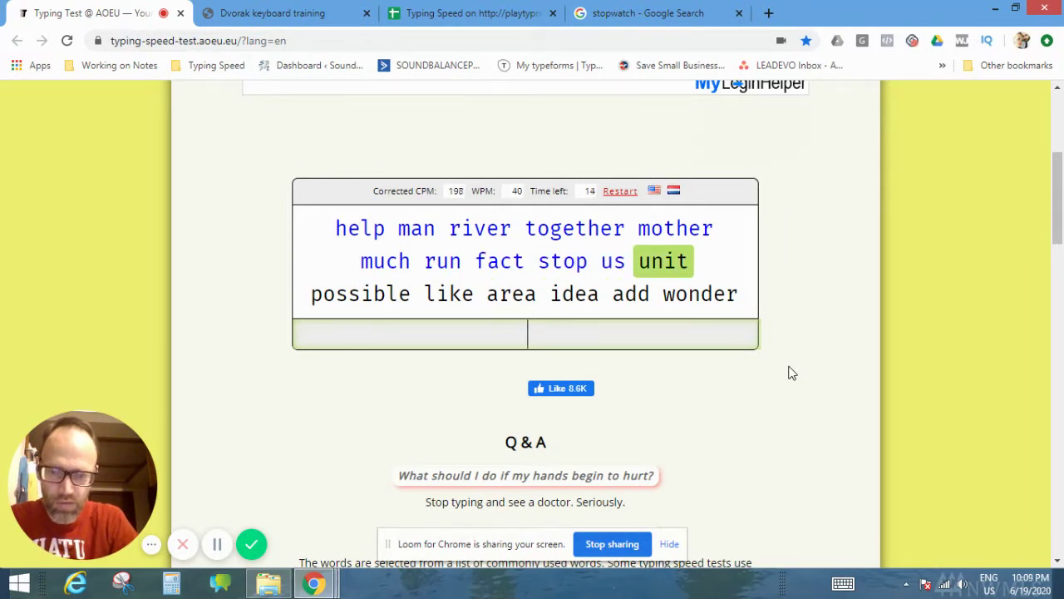
{"action": "type", "text": "unit p"}
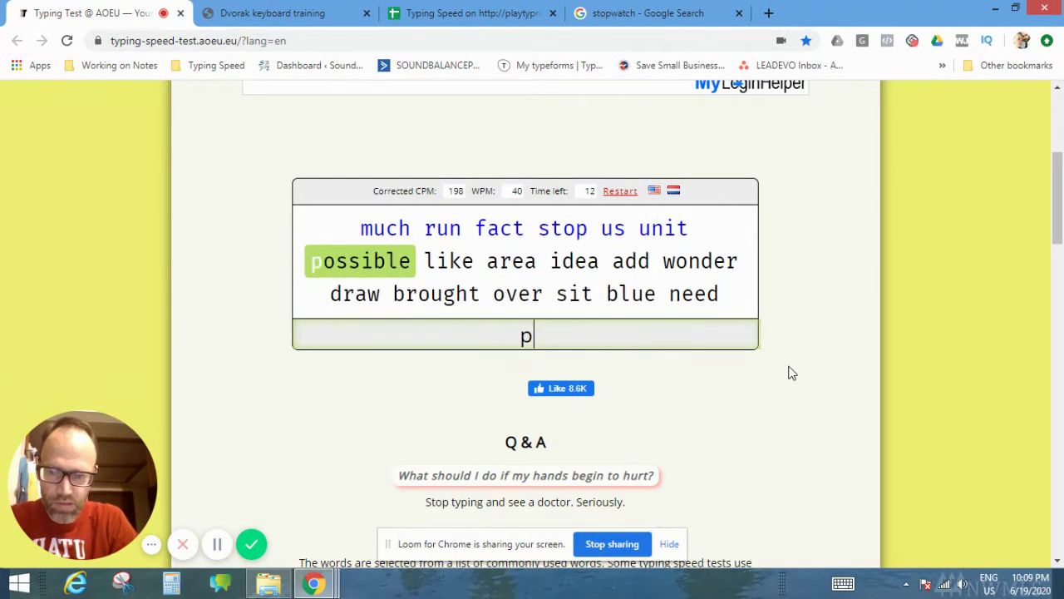
- Finish the one-minute test with the words "possible like area idea add wonder draw brought", correcting the mistyped "idea"
{"action": "type", "text": "oss"}
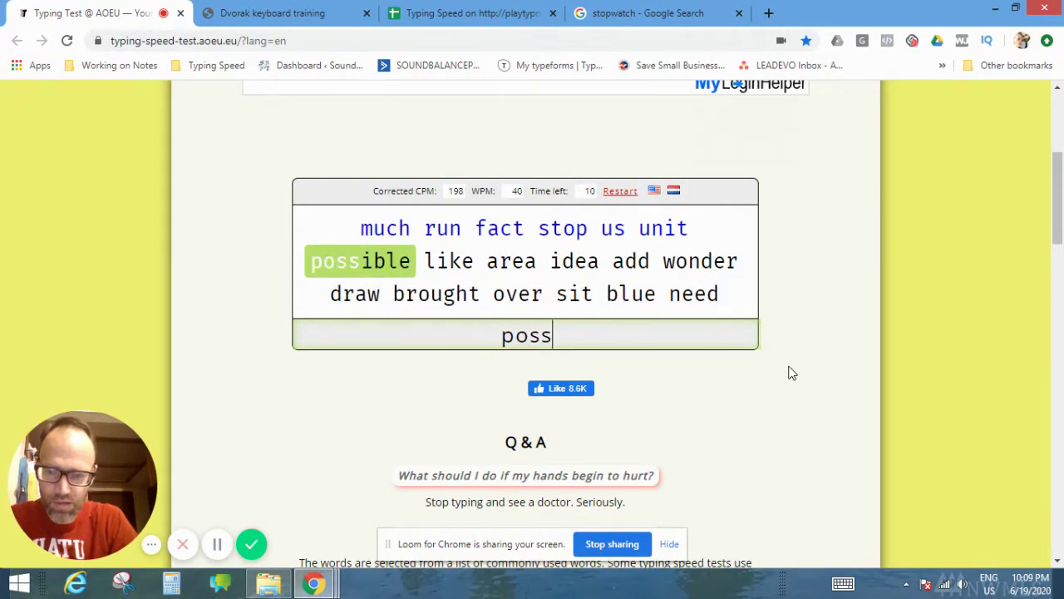
{"action": "type", "text": "ible like "}
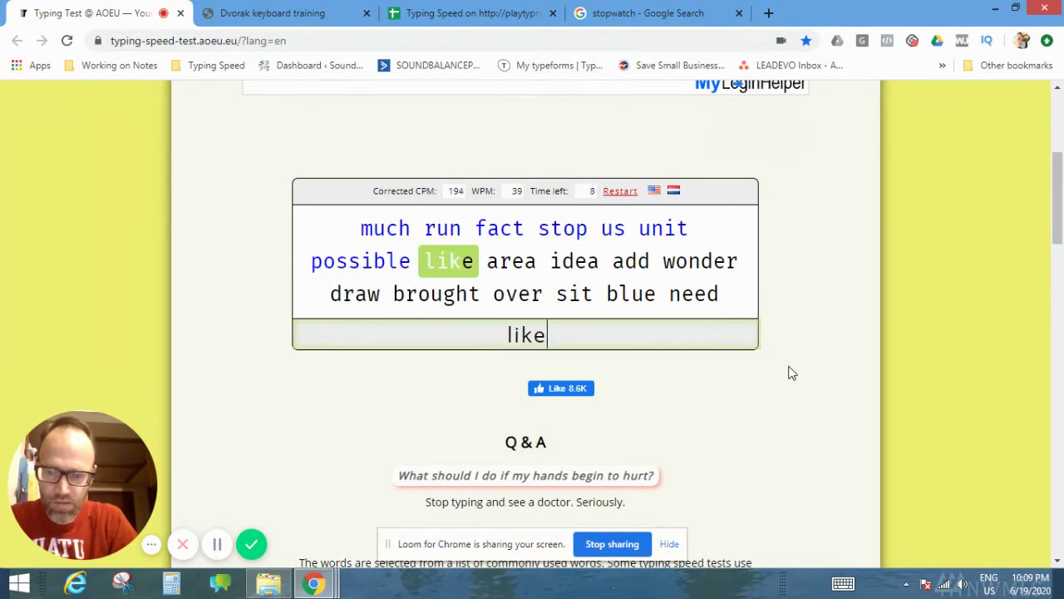
{"action": "type", "text": "are"}
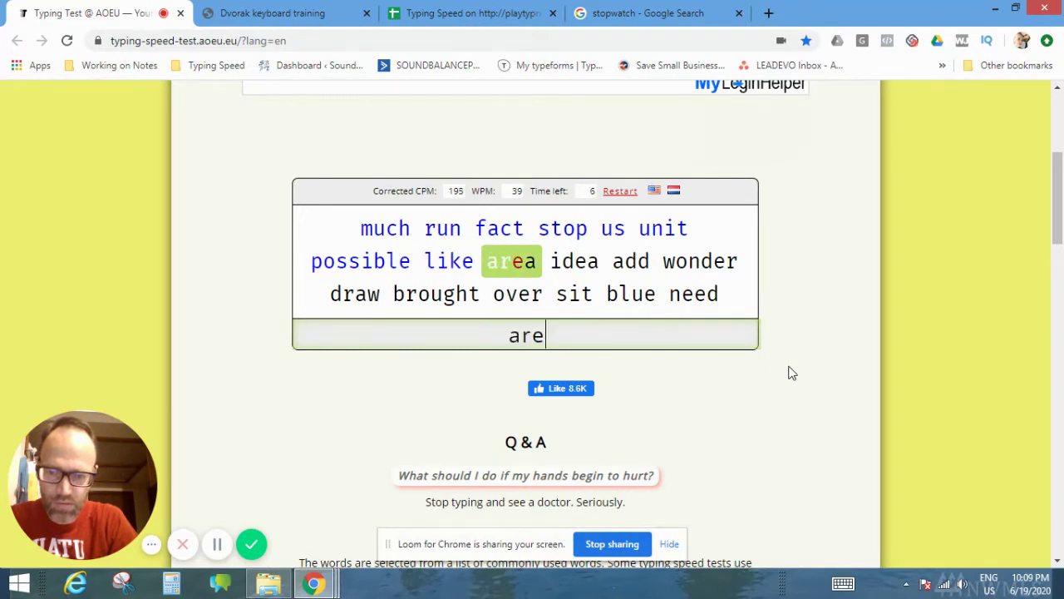
{"action": "type", "text": "a ida"}
{"action": "key", "text": "BackSpace"}
{"action": "type", "text": "e"}
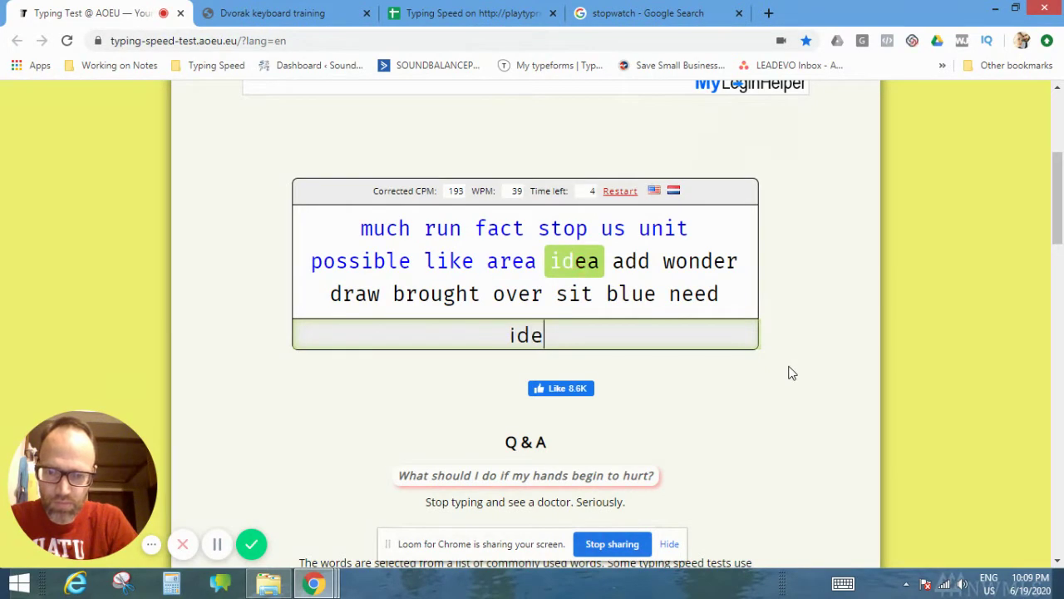
{"action": "type", "text": "a add wonde"}
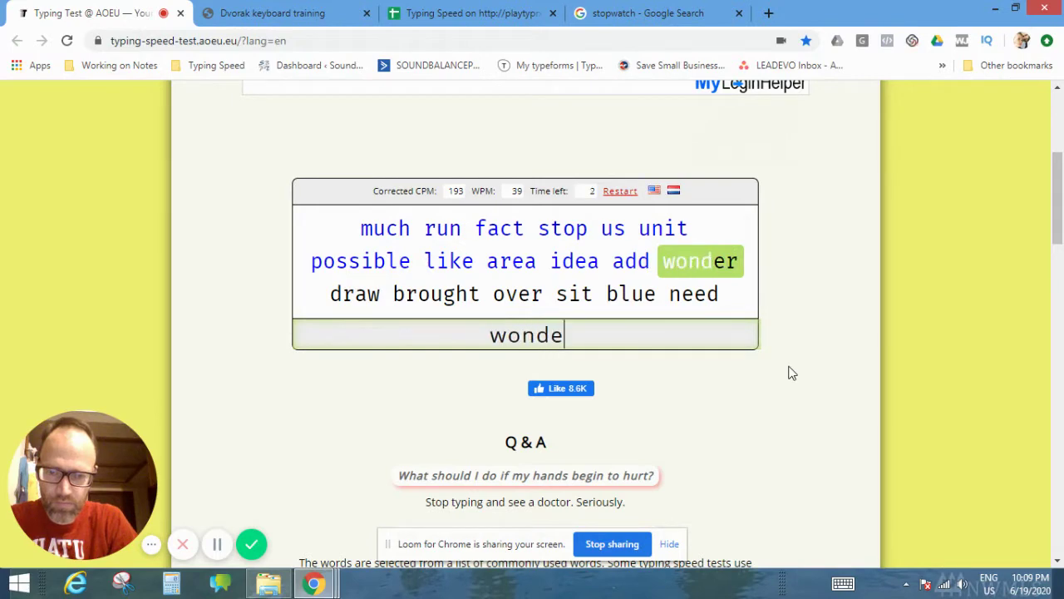
{"action": "type", "text": "r draw "}
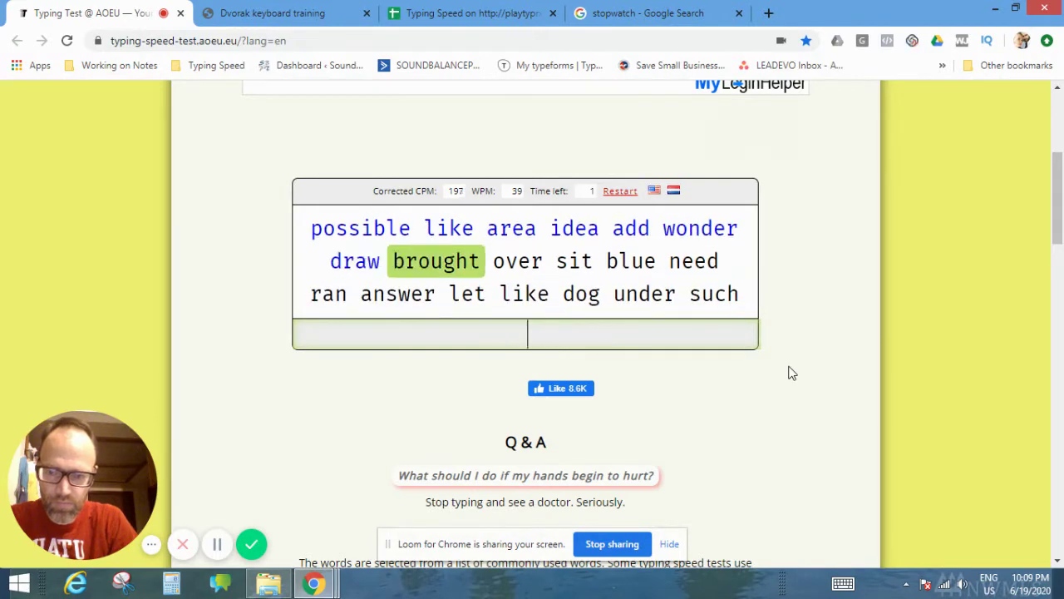
{"action": "type", "text": "brough"}
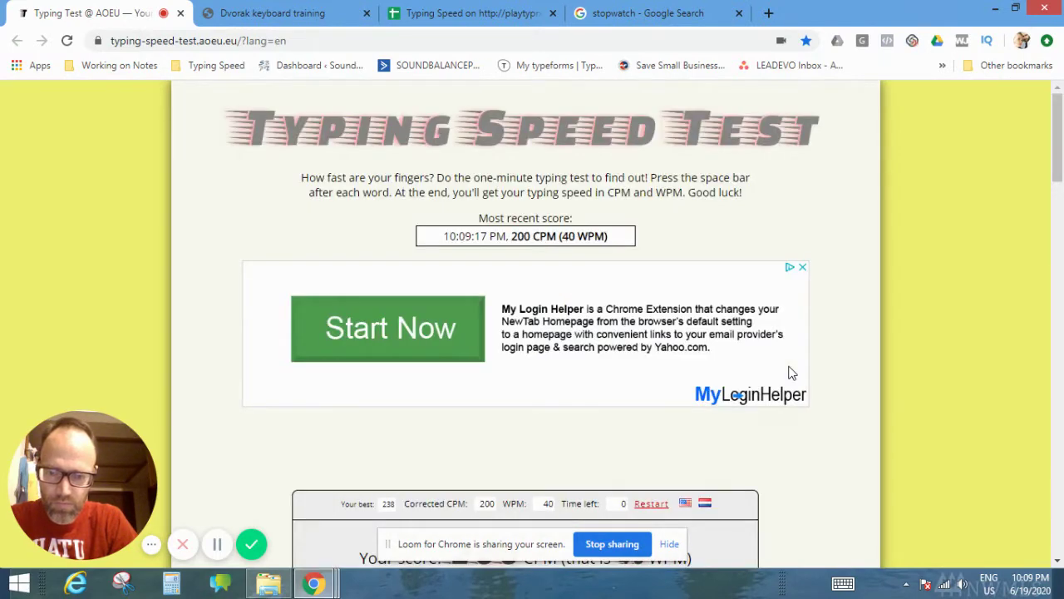
- Examine the typing test's results panel with the CPM and WPM score, percentile and word accuracy
{"action": "scroll", "coordinate": [784, 290], "scroll_direction": "down", "scroll_amount": 2}
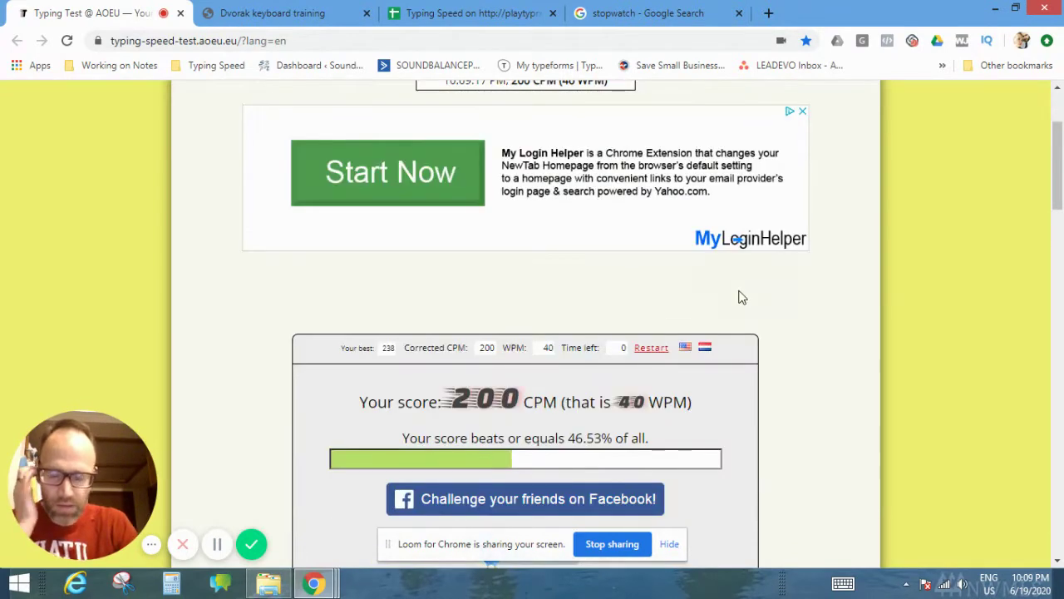
{"action": "scroll", "coordinate": [743, 300], "scroll_direction": "down", "scroll_amount": 2}
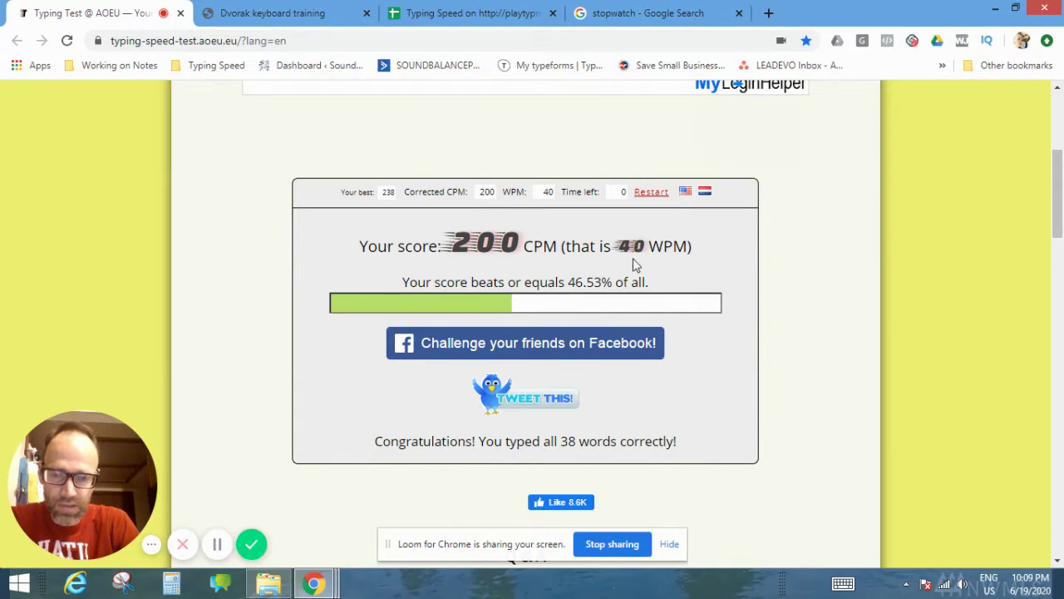
{"action": "scroll", "coordinate": [594, 274], "scroll_direction": "down", "scroll_amount": 1}
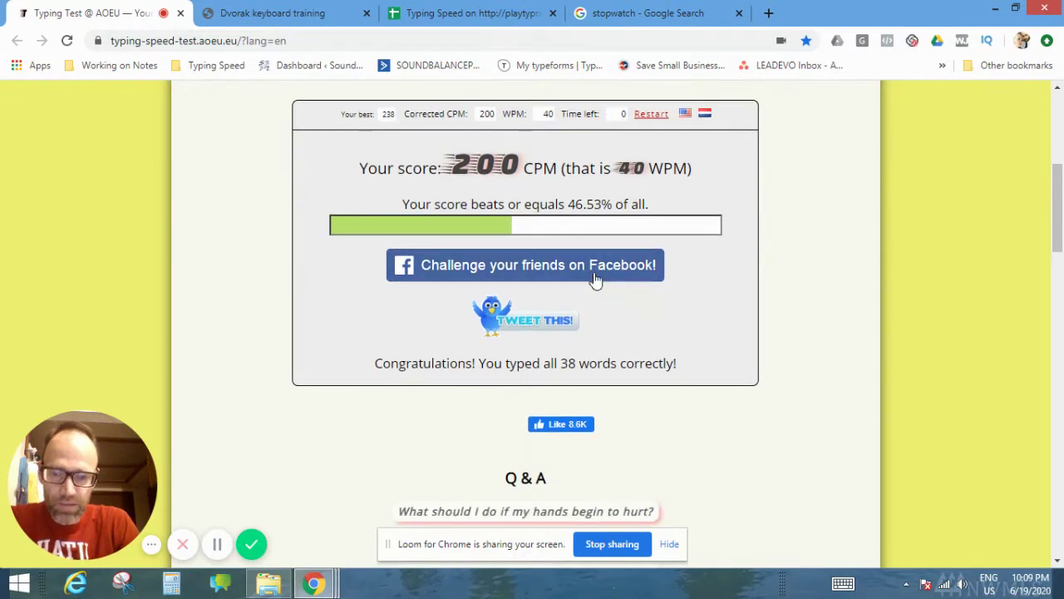
- Switch to the typing log spreadsheet and enter 40 as the Qwerty typing speed (WPM) in the 6/19/2020 row
{"action": "scroll", "coordinate": [594, 274], "scroll_direction": "up", "scroll_amount": 1}
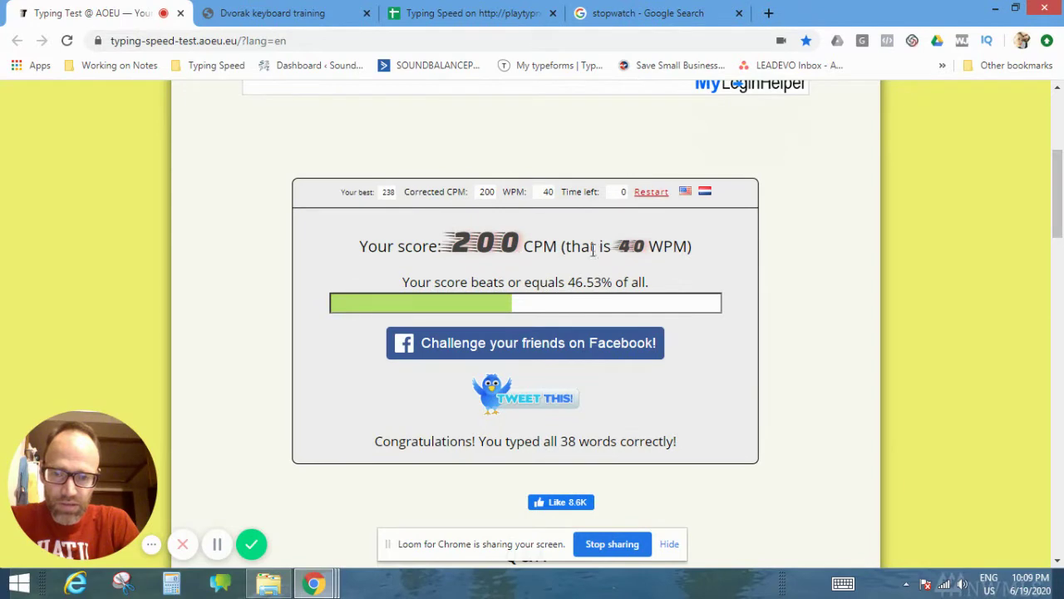
{"action": "left_click", "coordinate": [456, 13]}
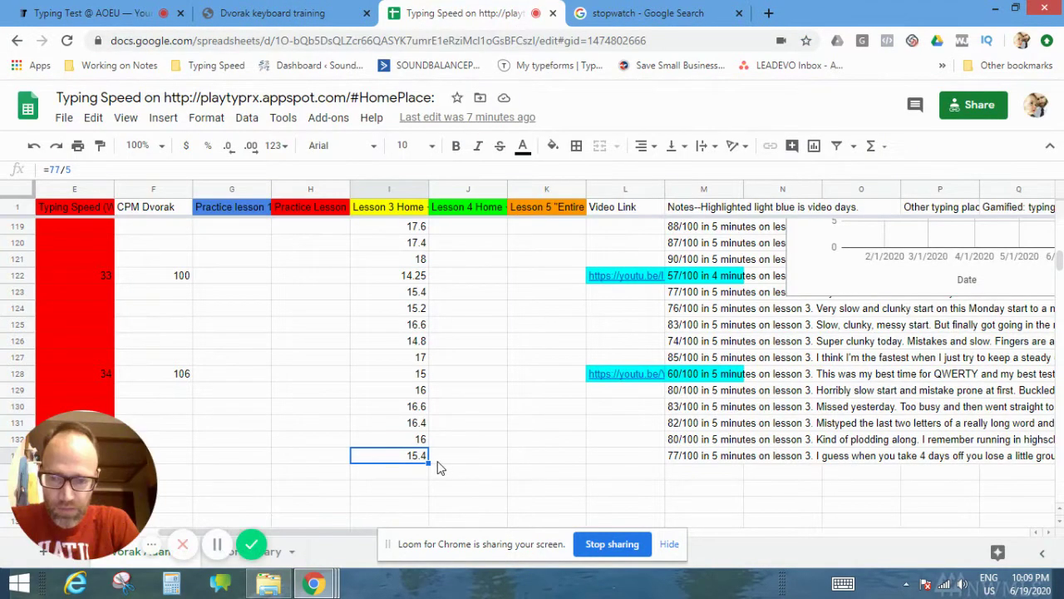
{"action": "key", "text": "Left"}
{"action": "key", "text": "Left"}
{"action": "key", "text": "Left"}
{"action": "key", "text": "Left"}
{"action": "key", "text": "Left"}
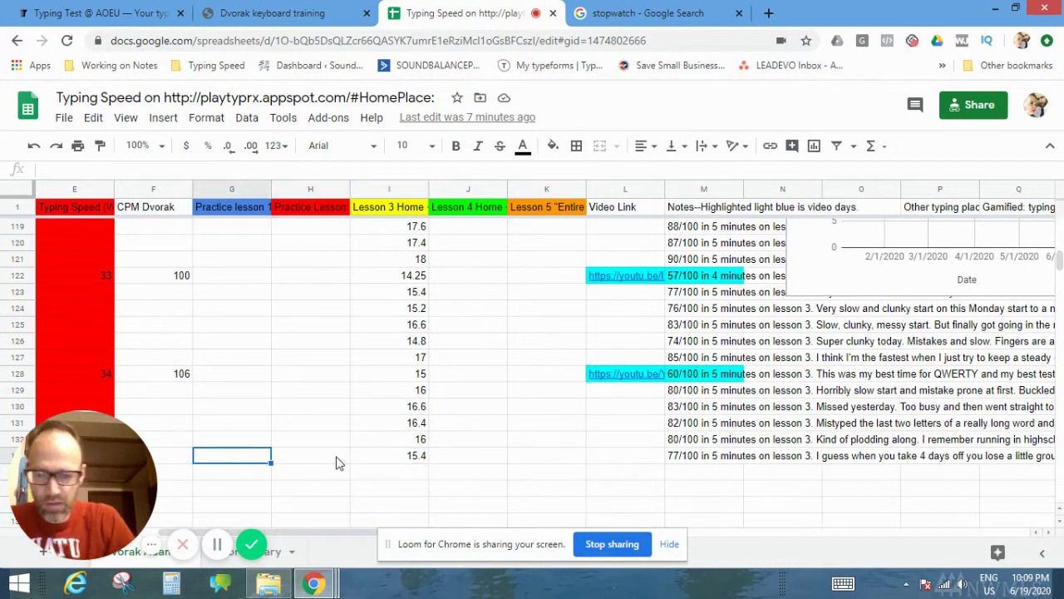
{"action": "key", "text": "Left"}
{"action": "key", "text": "Left"}
{"action": "key", "text": "Right"}
{"action": "key", "text": "Right"}
{"action": "key", "text": "Right"}
{"action": "key", "text": "Right"}
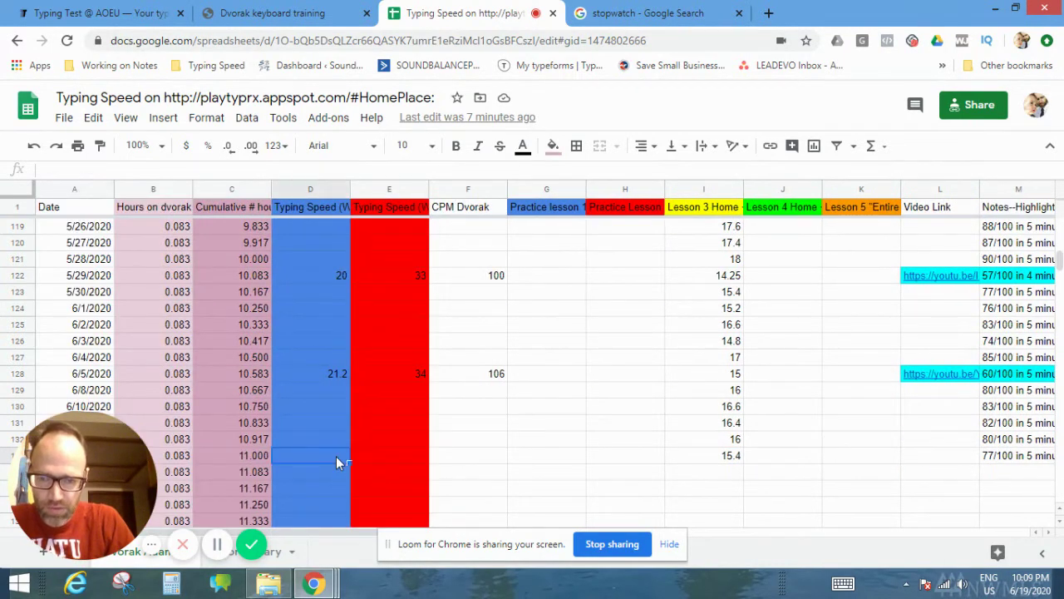
{"action": "type", "text": "40"}
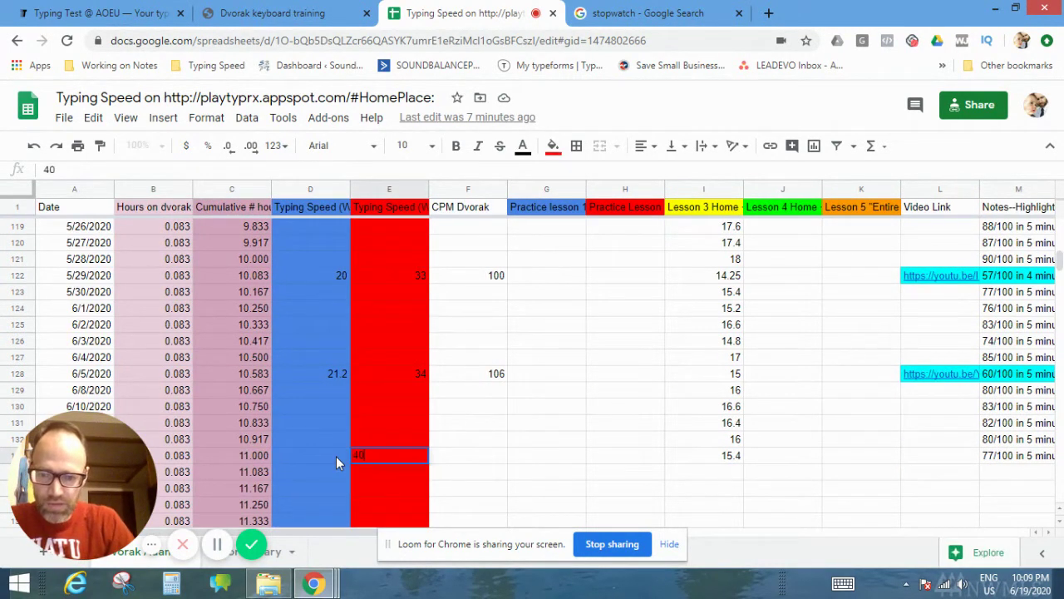
{"action": "key", "text": "Tab"}
- Examine the "Speed on Practice Lessons (WPM)" and "Dvorak vs. Qwerty Without Punctuation" charts beside the log's notes
{"action": "key", "text": "Right"}
{"action": "key", "text": "Right"}
{"action": "key", "text": "Right"}
{"action": "key", "text": "Right"}
{"action": "key", "text": "Right"}
{"action": "key", "text": "Right"}
{"action": "key", "text": "Right"}
{"action": "key", "text": "Right"}
{"action": "key", "text": "Right"}
{"action": "key", "text": "Right"}
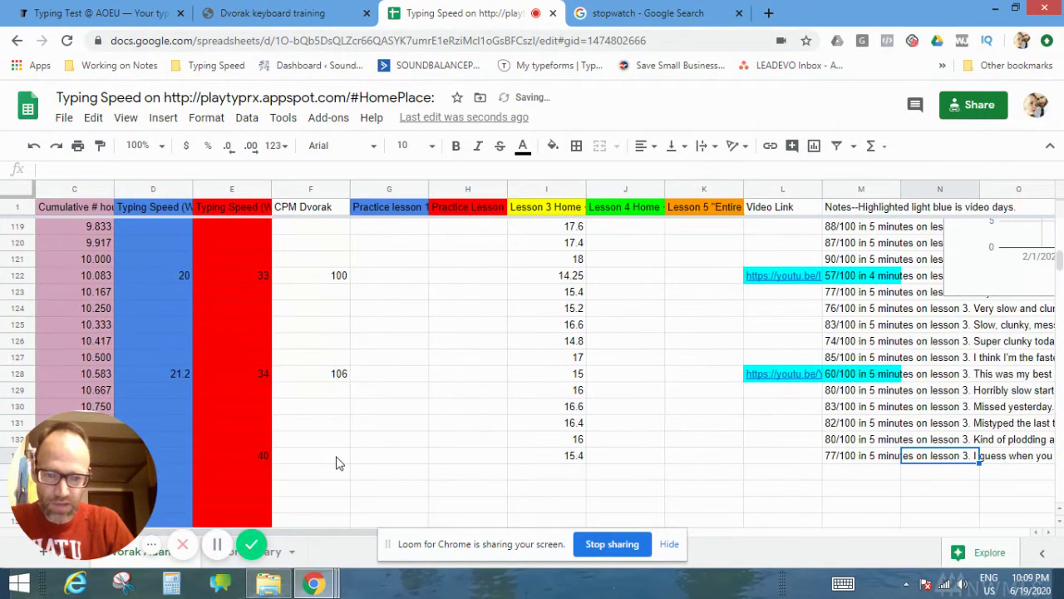
{"action": "key", "text": "Right"}
{"action": "key", "text": "Right"}
{"action": "key", "text": "Right"}
{"action": "key", "text": "Right"}
{"action": "key", "text": "Right"}
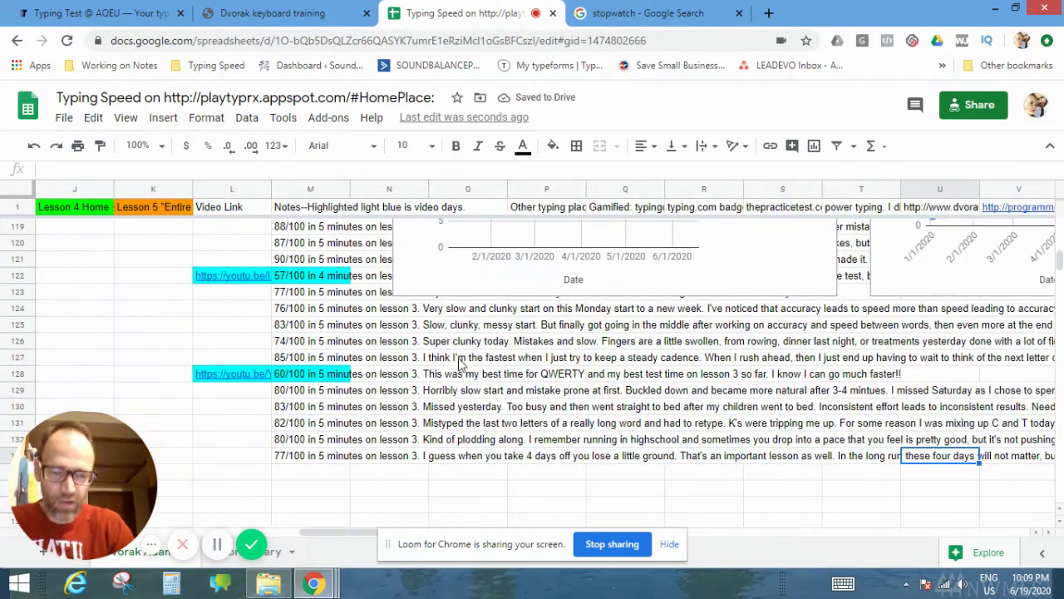
{"action": "scroll", "coordinate": [644, 348], "scroll_direction": "up", "scroll_amount": 2}
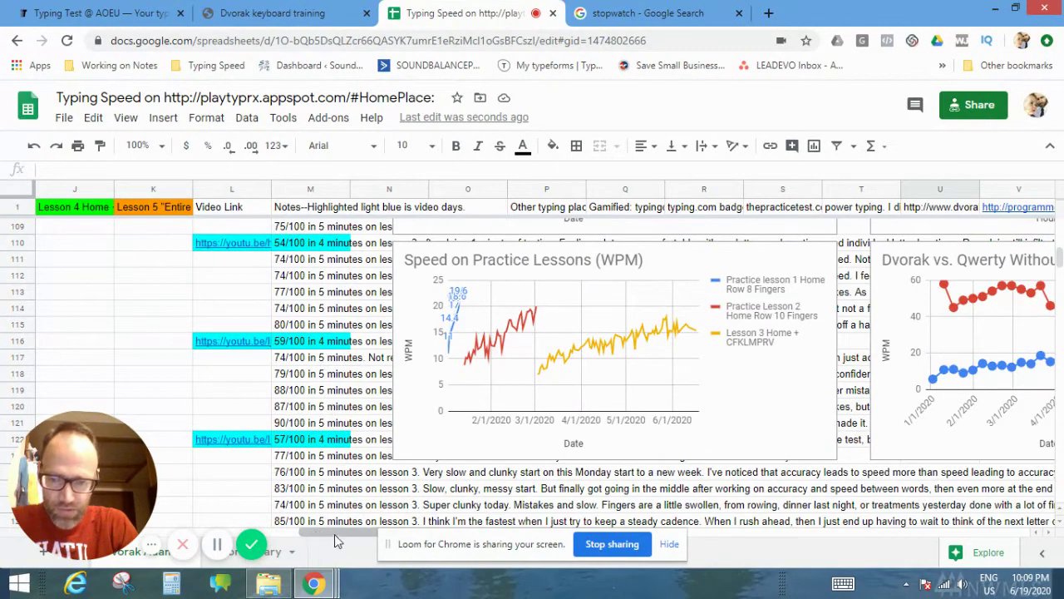
{"action": "left_click_drag", "start_coordinate": [390, 532], "coordinate": [459, 544]}
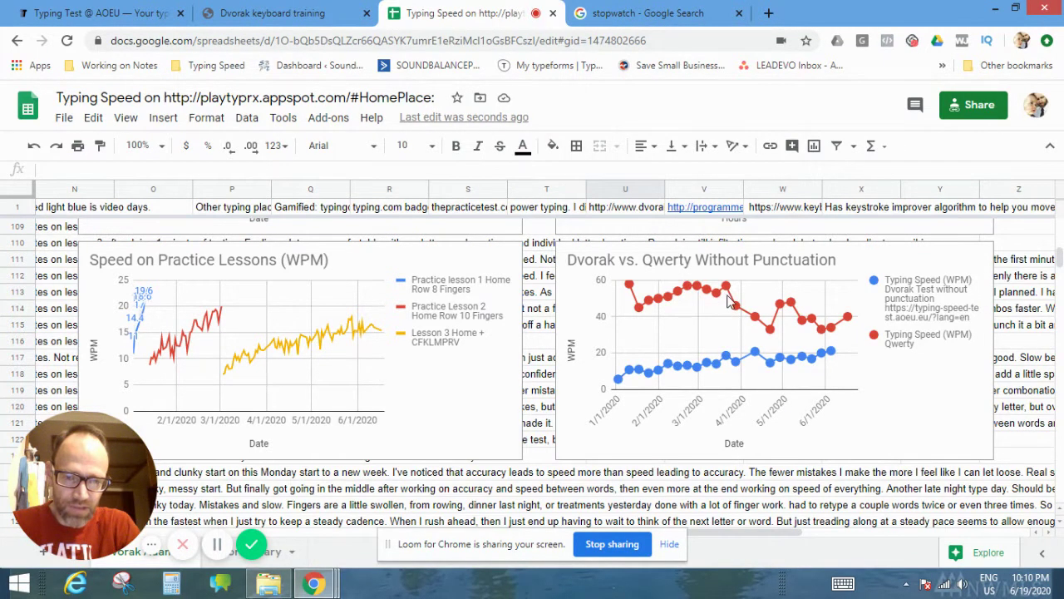
{"action": "scroll", "coordinate": [552, 396], "scroll_direction": "down", "scroll_amount": 2}
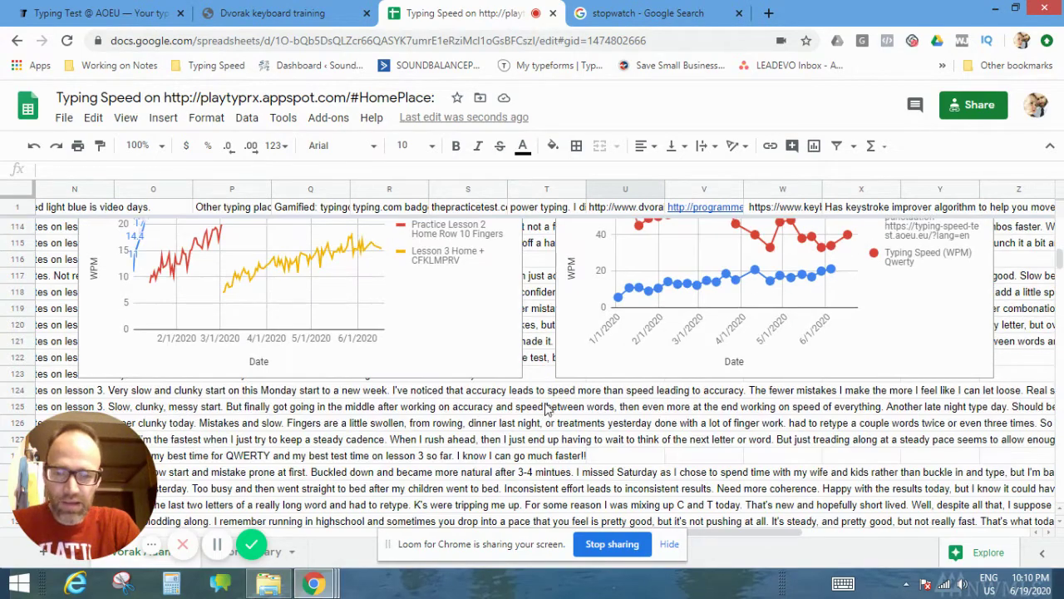
{"action": "scroll", "coordinate": [546, 407], "scroll_direction": "up", "scroll_amount": 2}
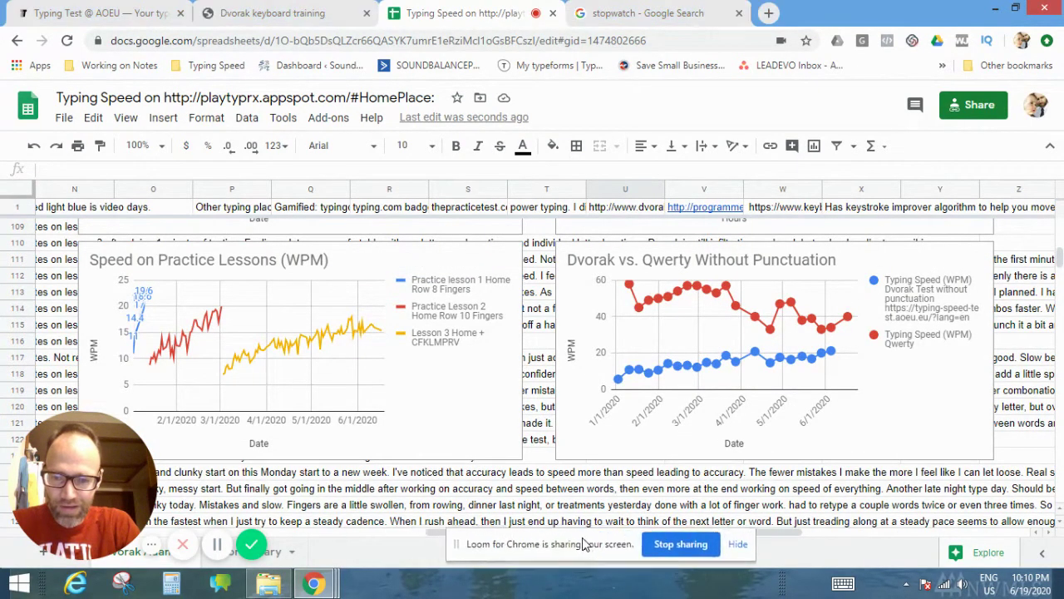
{"action": "left_click_drag", "start_coordinate": [516, 531], "coordinate": [117, 532]}
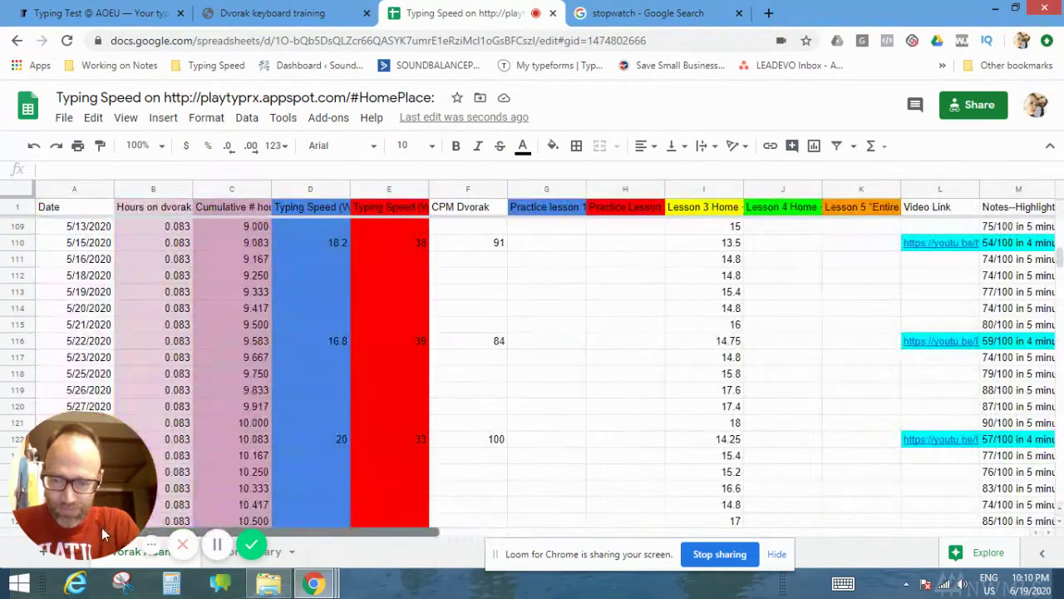
- Return to the AOEU typing test page and restart the one-minute test
{"action": "left_click", "coordinate": [111, 15]}
{"action": "scroll", "coordinate": [582, 241], "scroll_direction": "up", "scroll_amount": 5}
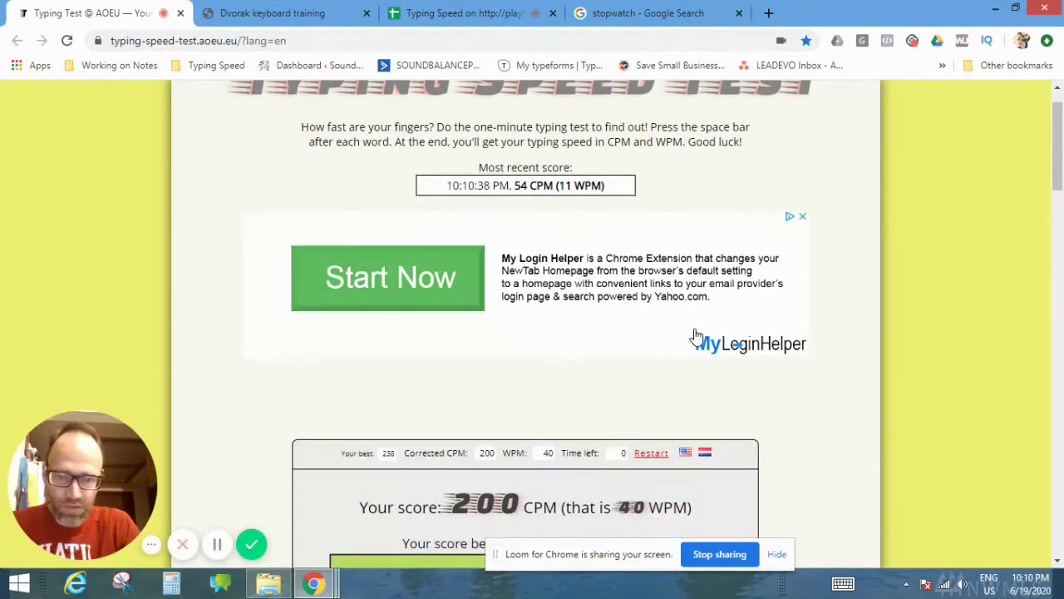
{"action": "scroll", "coordinate": [695, 336], "scroll_direction": "down", "scroll_amount": 1}
{"action": "left_click", "coordinate": [652, 427]}
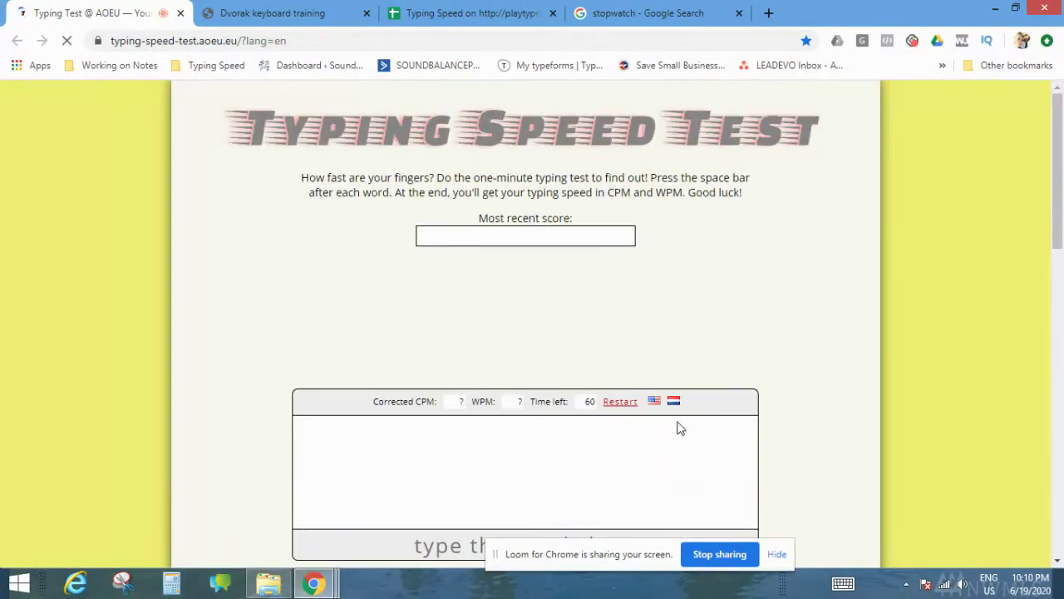
- Restore the browser window from full size and shorten it so the Dvorak keyboard picture shows beneath the typing test
{"action": "left_click", "coordinate": [1014, 10]}
{"action": "left_click_drag", "start_coordinate": [574, 202], "coordinate": [5, 201]}
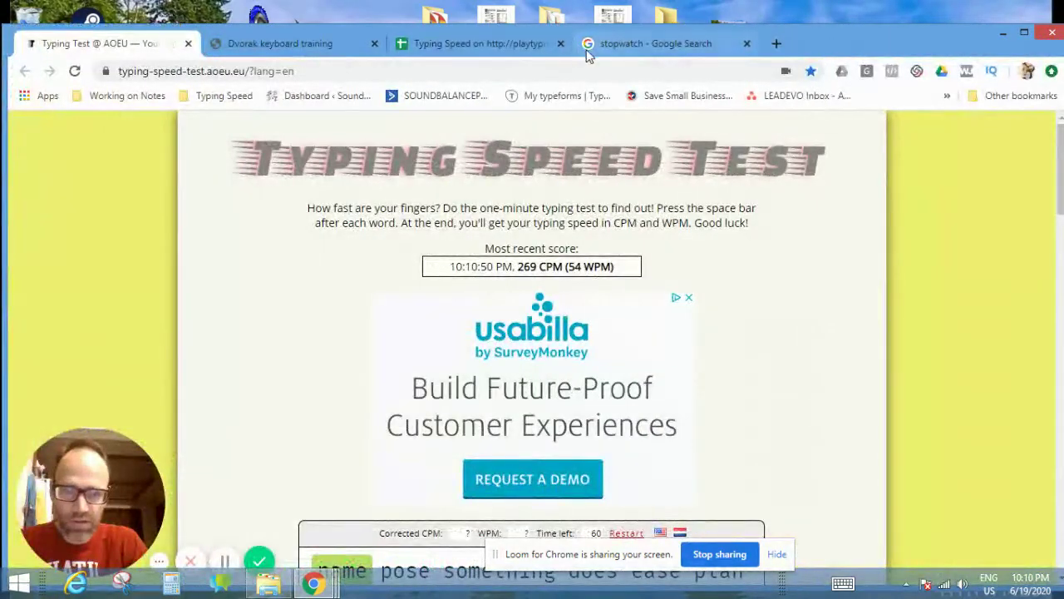
{"action": "double_click", "coordinate": [880, 44]}
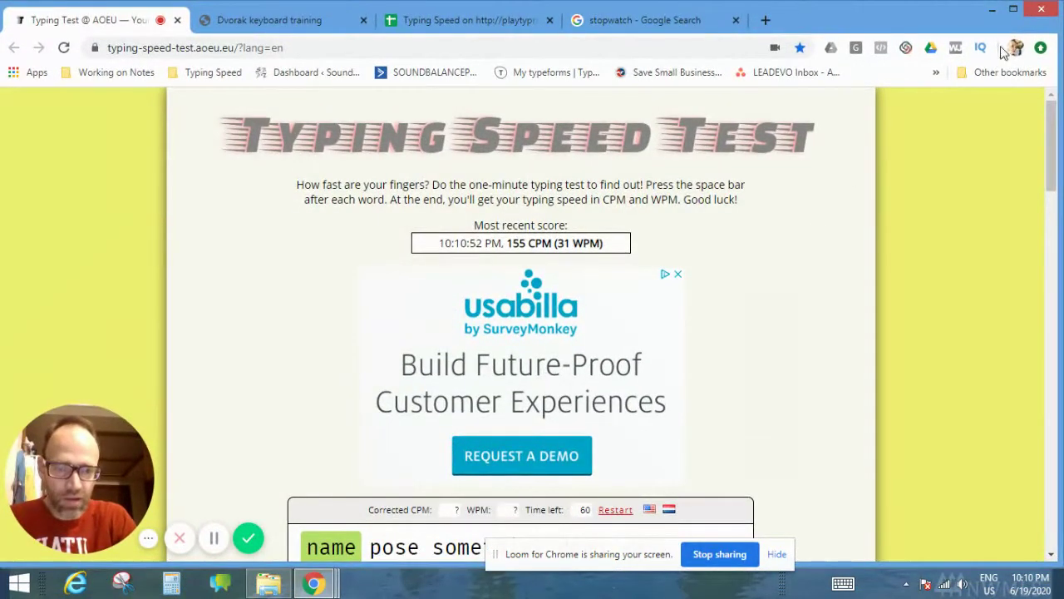
{"action": "left_click_drag", "start_coordinate": [931, 29], "coordinate": [910, 10]}
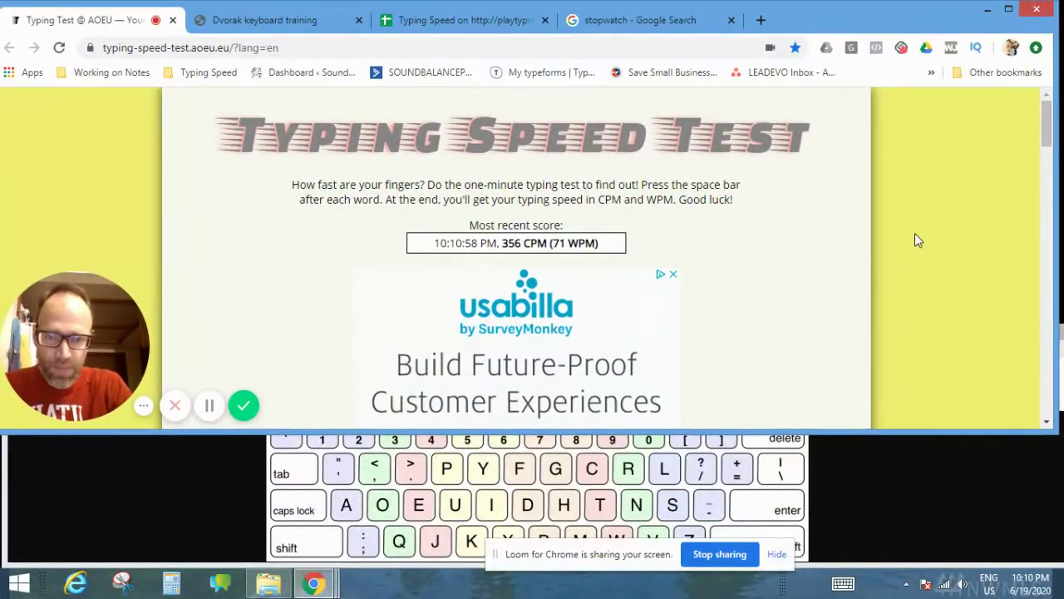
- Ready the test's word entry field with the ENG DV input layout and shorten the window to uncover the keyboard picture's number row
{"action": "scroll", "coordinate": [914, 240], "scroll_direction": "down", "scroll_amount": 2}
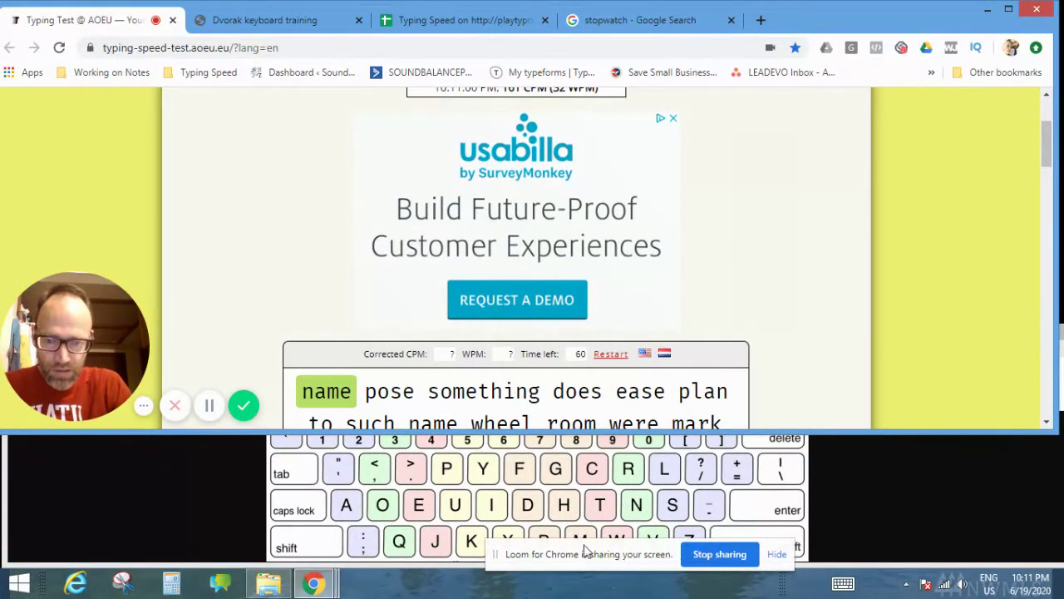
{"action": "scroll", "coordinate": [589, 283], "scroll_direction": "down", "scroll_amount": 2}
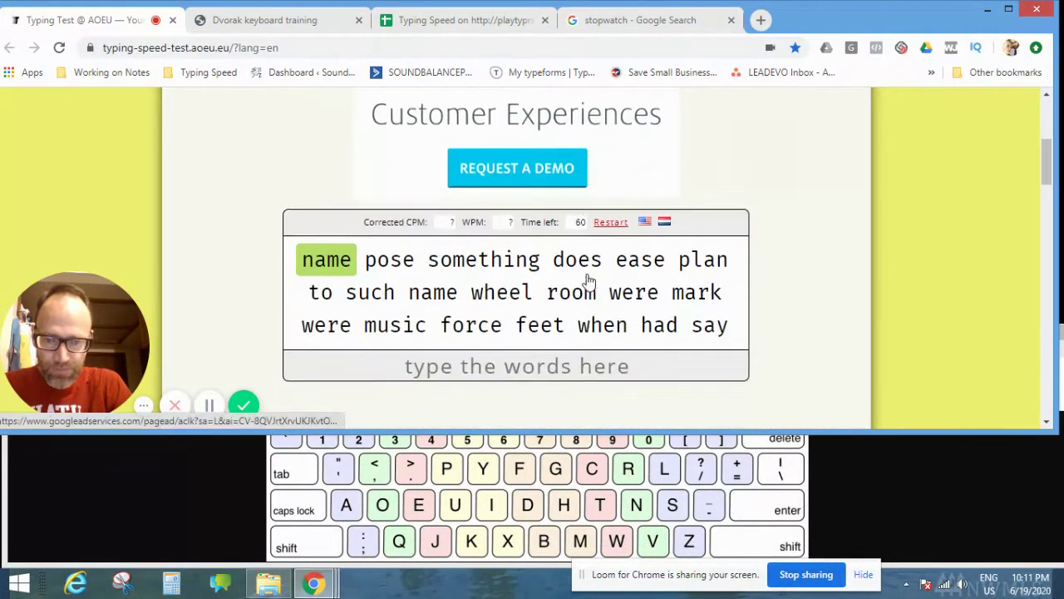
{"action": "scroll", "coordinate": [591, 295], "scroll_direction": "up", "scroll_amount": 1}
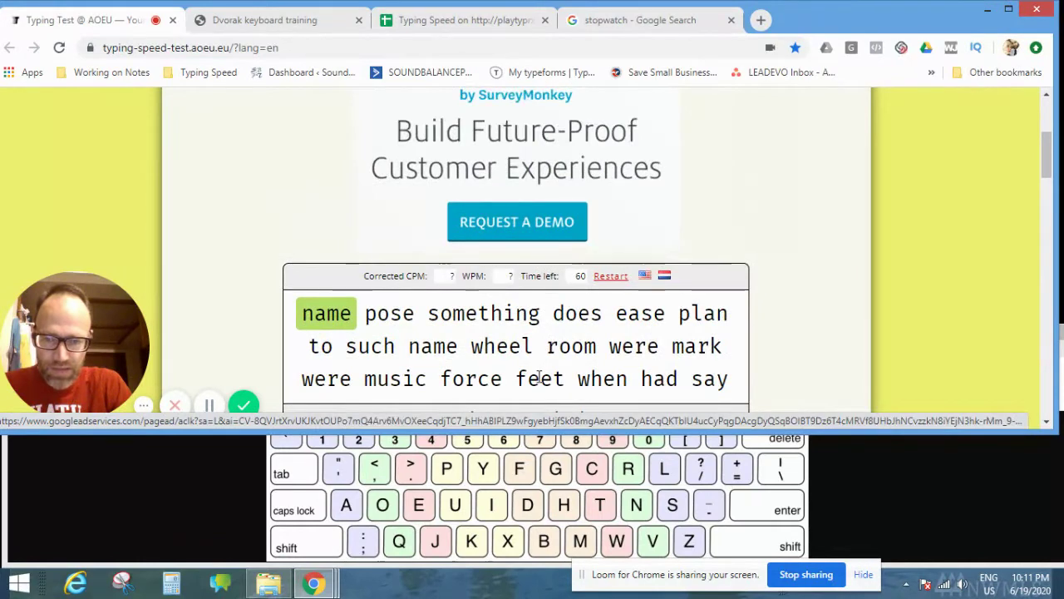
{"action": "scroll", "coordinate": [539, 377], "scroll_direction": "down", "scroll_amount": 1}
{"action": "left_click", "coordinate": [526, 339]}
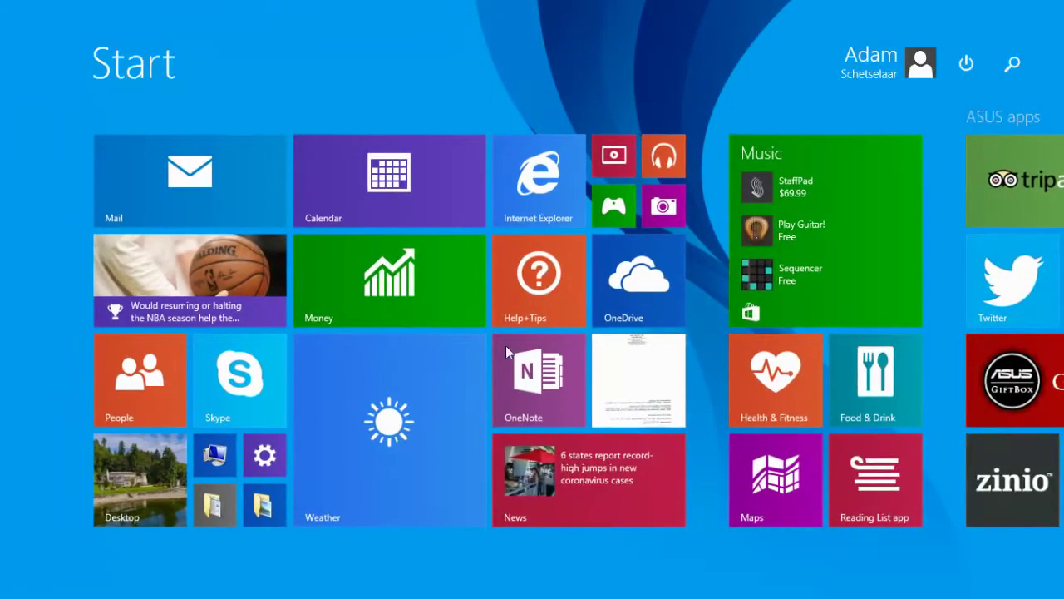
{"action": "left_click", "coordinate": [130, 503]}
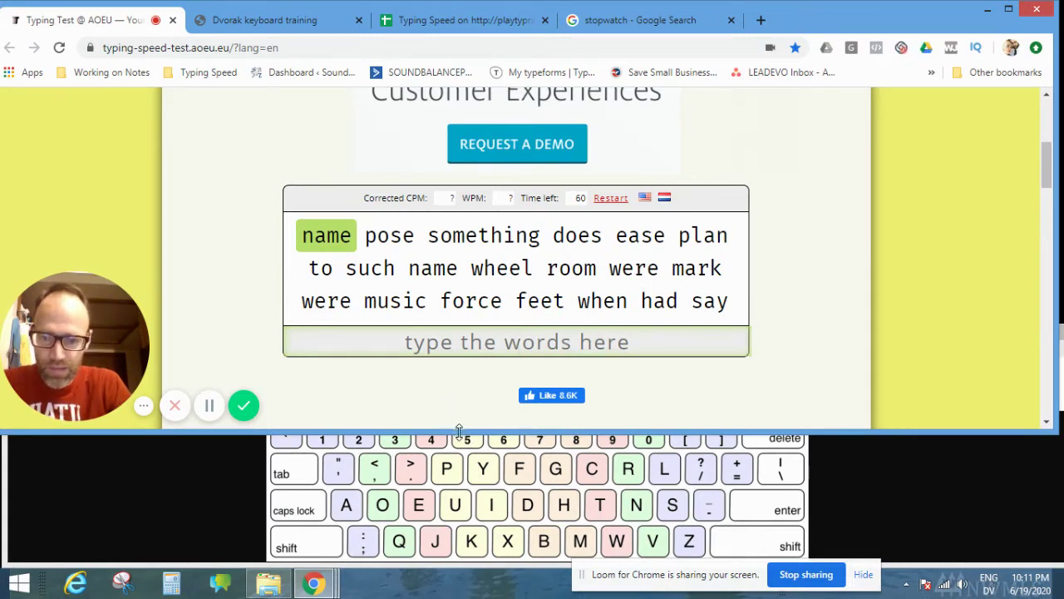
{"action": "left_click_drag", "start_coordinate": [459, 430], "coordinate": [459, 419]}
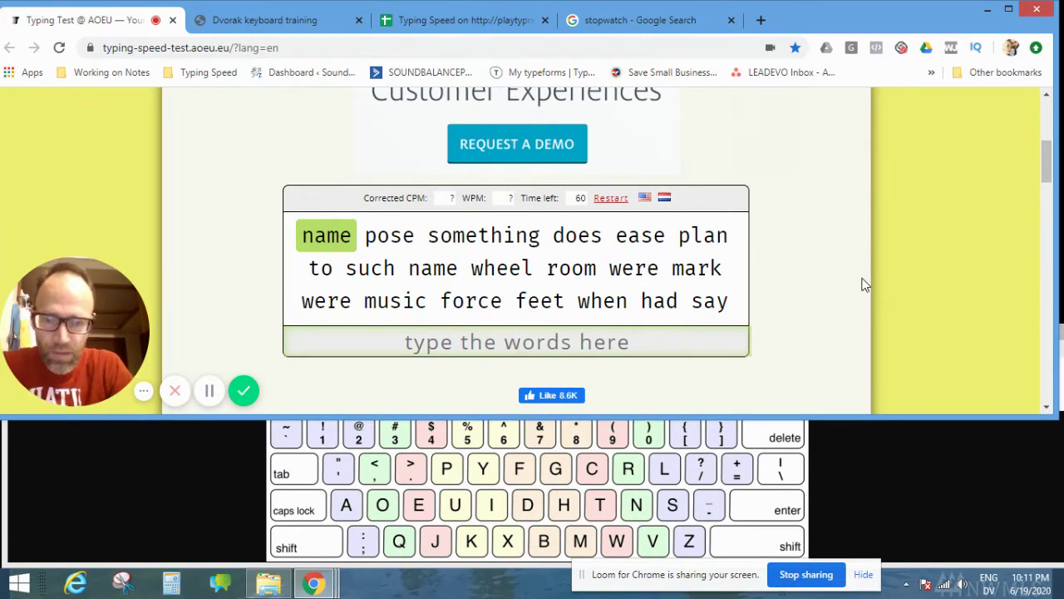
- Start the Dvorak test with the words "name pose something", correcting the mistyped "name" and "something"
{"action": "type", "text": "nam."}
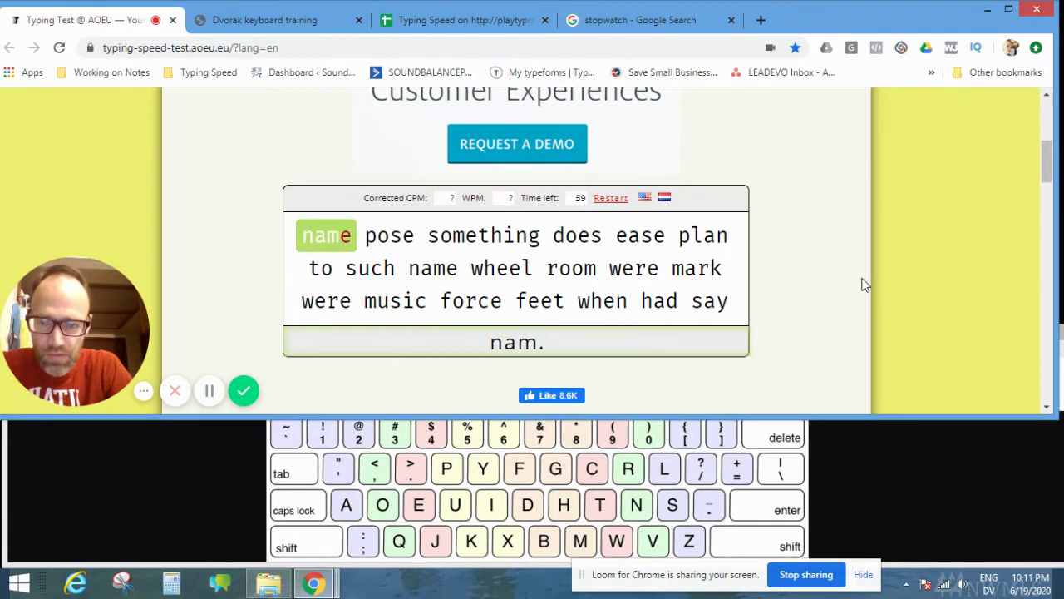
{"action": "key", "text": "BackSpace"}
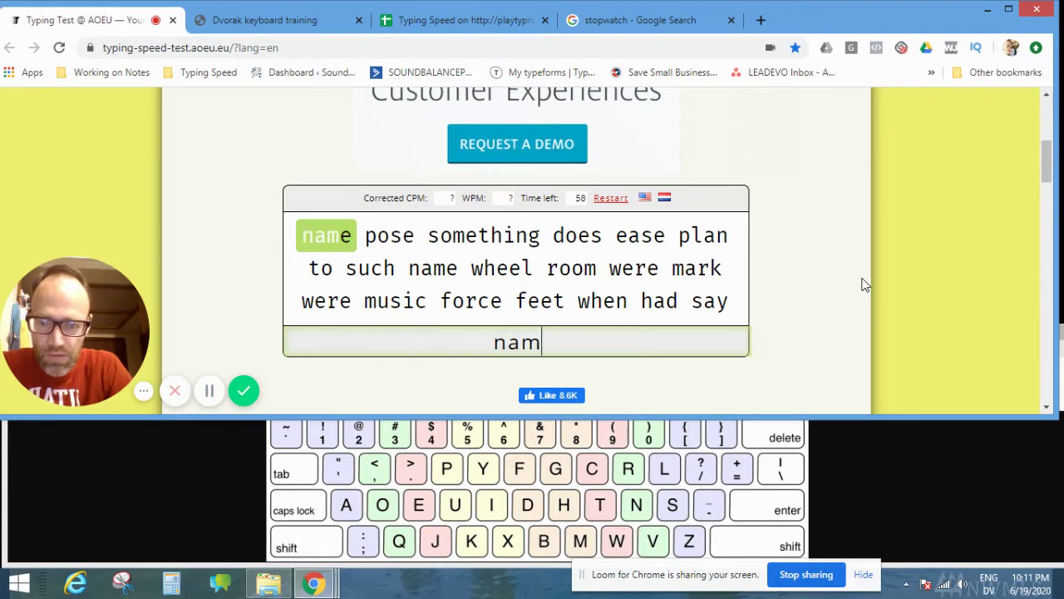
{"action": "type", "text": "e pose"}
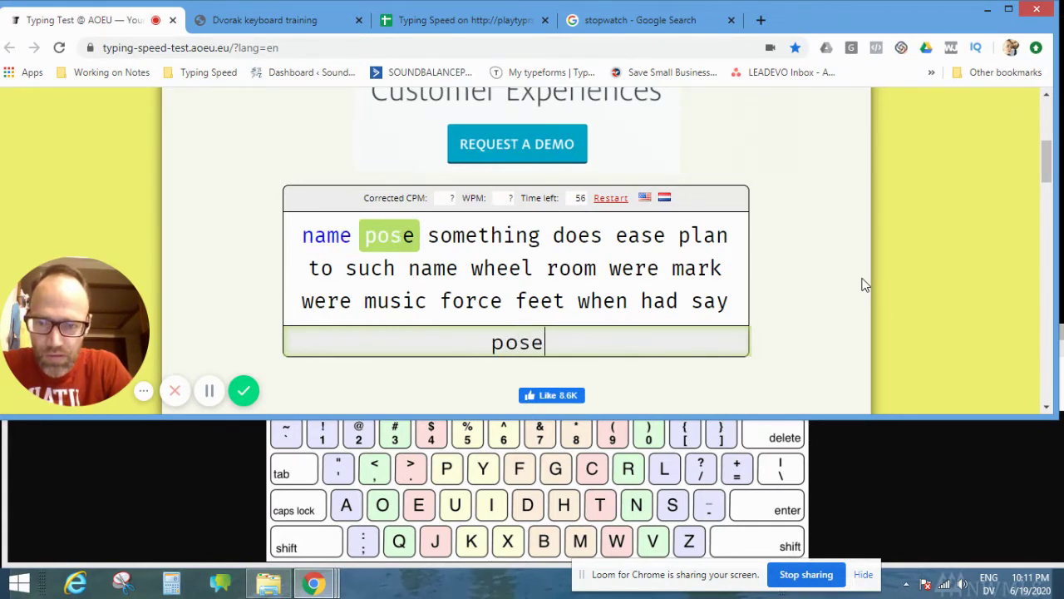
{"action": "type", "text": " some"}
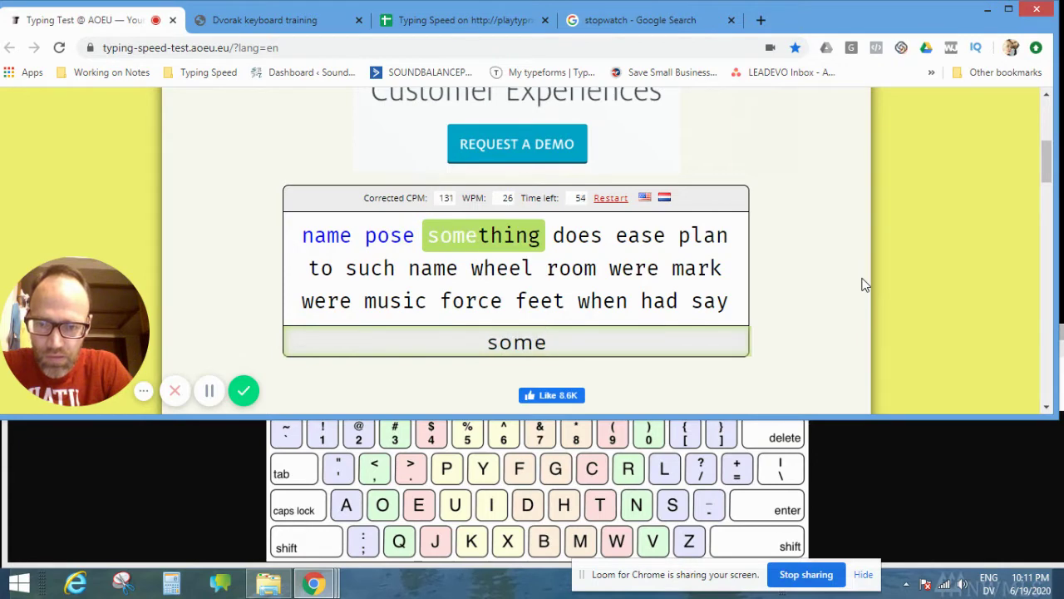
{"action": "type", "text": "thinf"}
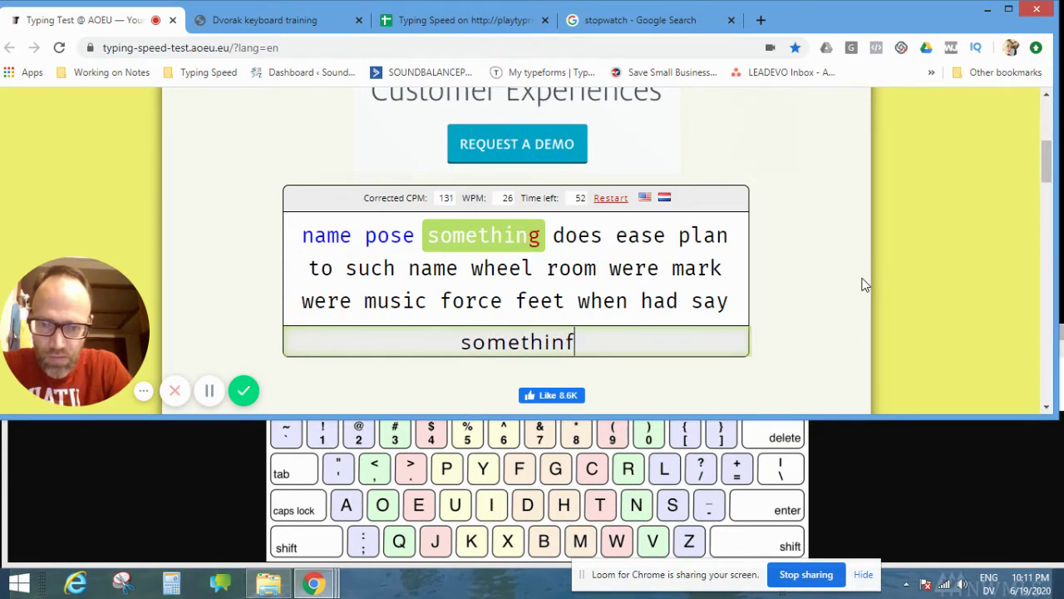
{"action": "key", "text": "BackSpace"}
{"action": "type", "text": "g "}
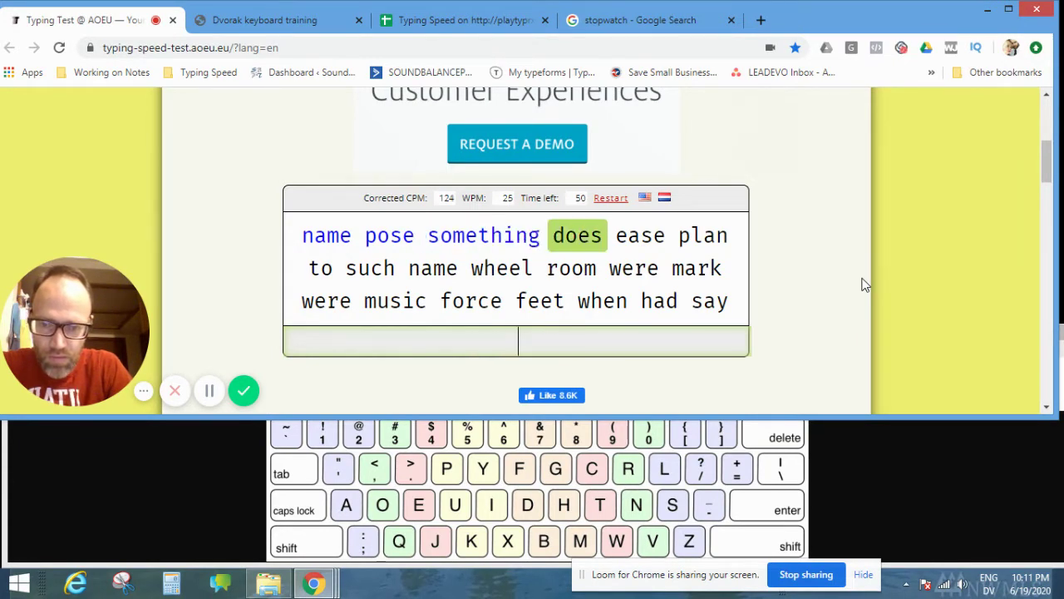
- Continue the Dvorak test with the words "does ease plan to such name", correcting the mistyped "ease" and "to"
{"action": "type", "text": "d"}
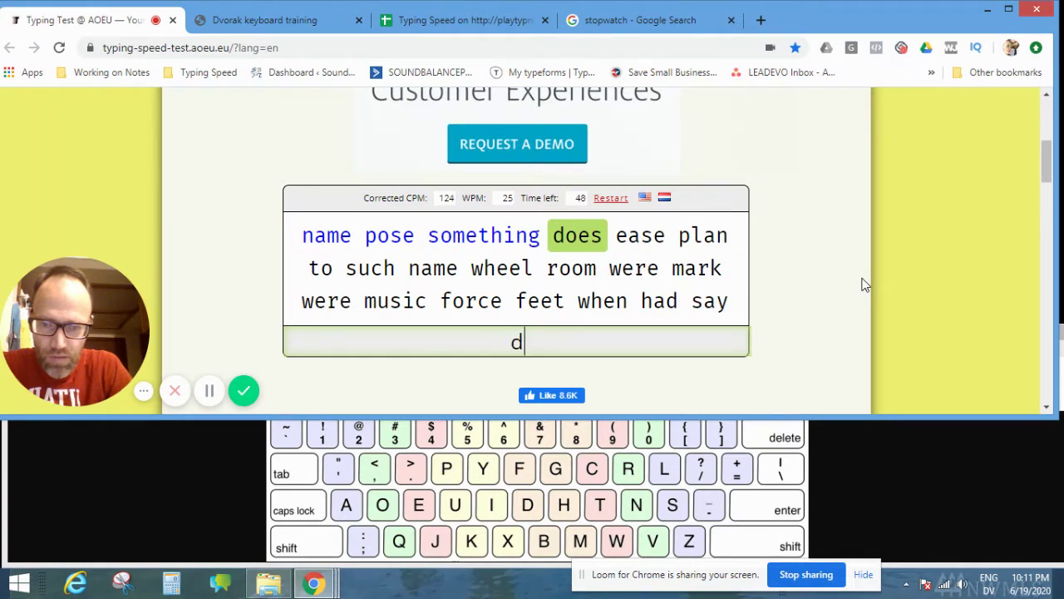
{"action": "type", "text": "oes eoa"}
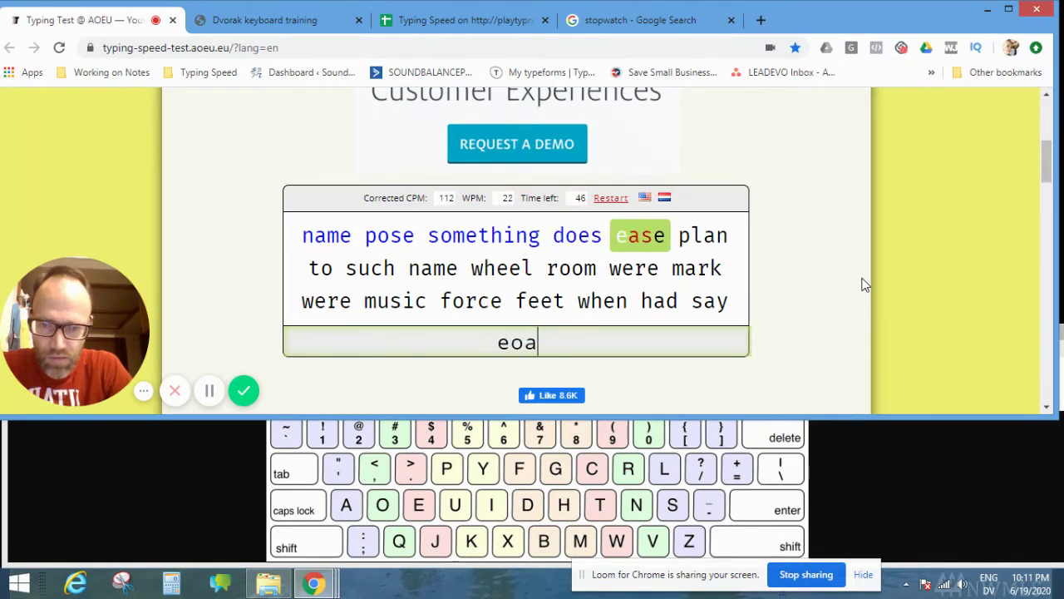
{"action": "type", "text": "se "}
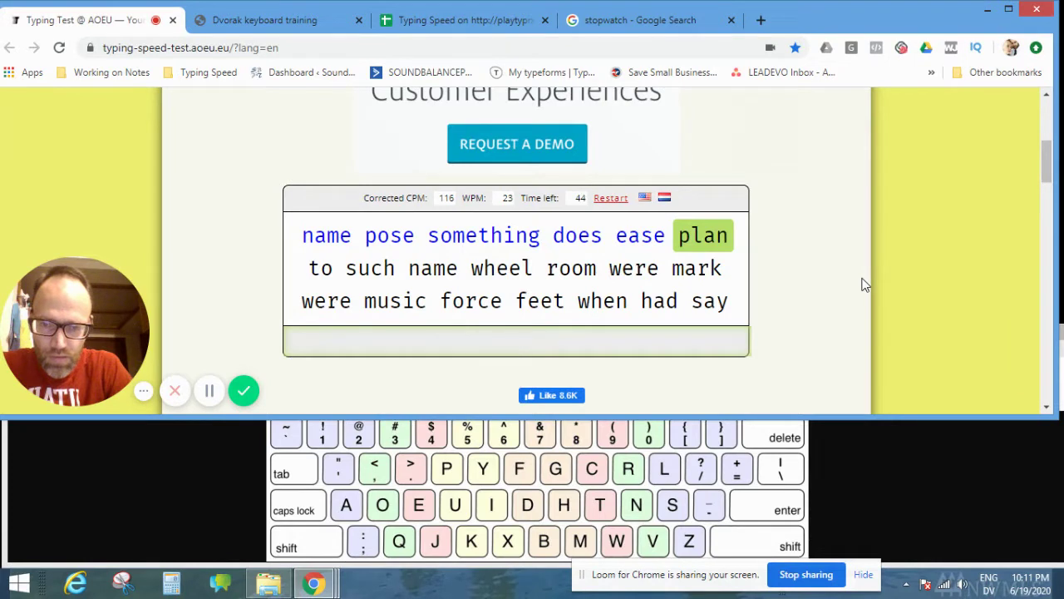
{"action": "type", "text": "plan "}
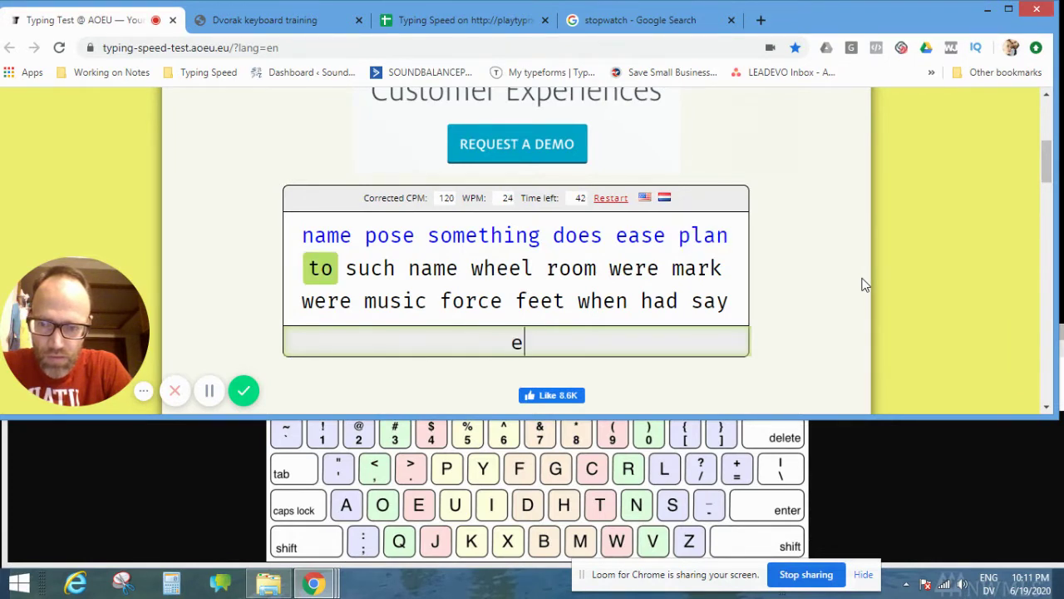
{"action": "type", "text": "to "}
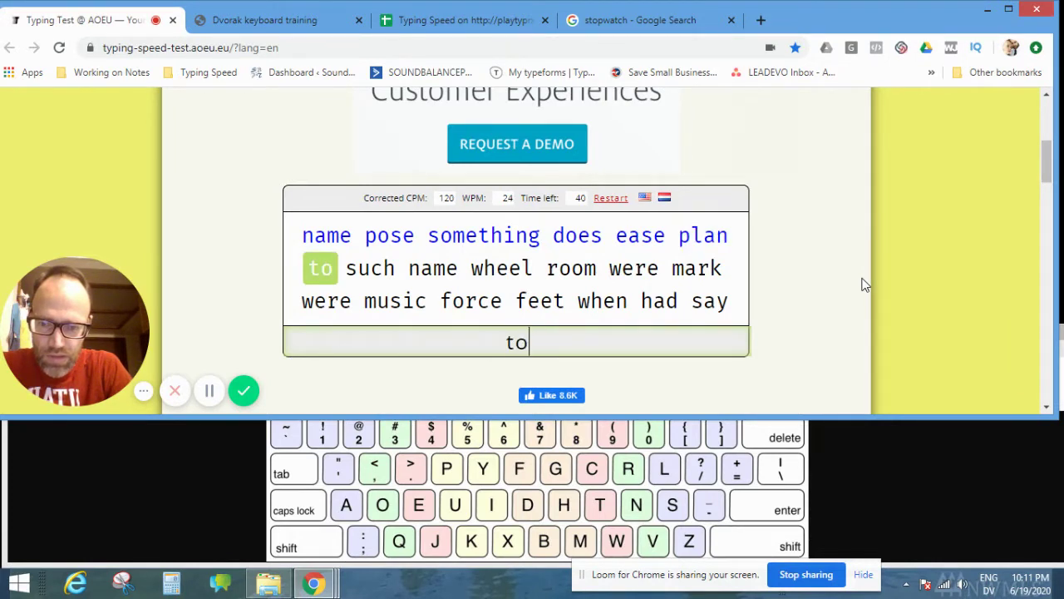
{"action": "type", "text": "su"}
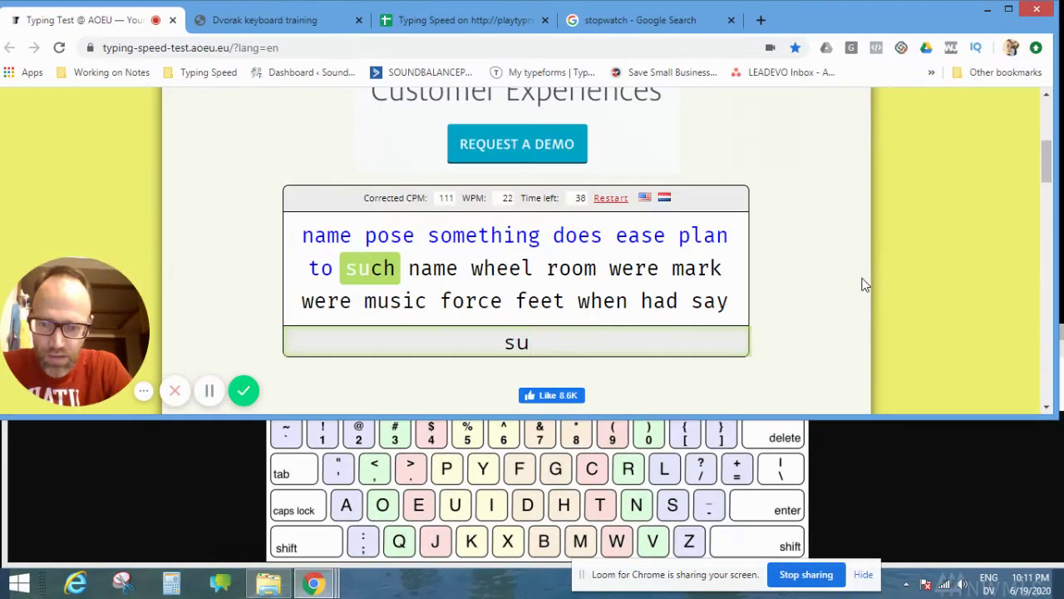
{"action": "type", "text": "ch name "}
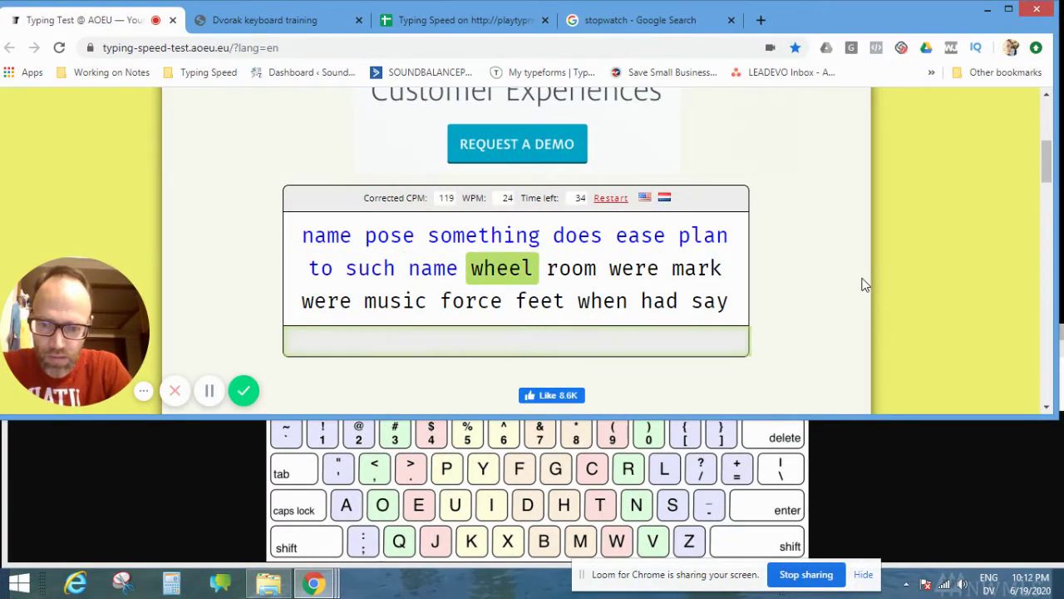
- Enter the test words "wheel room were mark were", correcting the mistyped second "were"
{"action": "type", "text": "whe"}
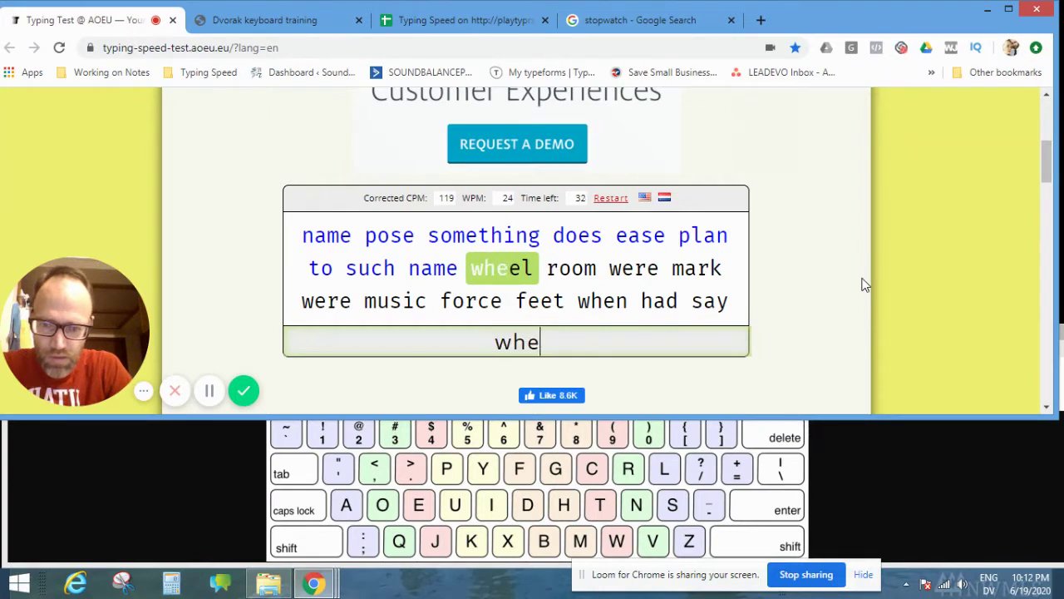
{"action": "type", "text": "el ro"}
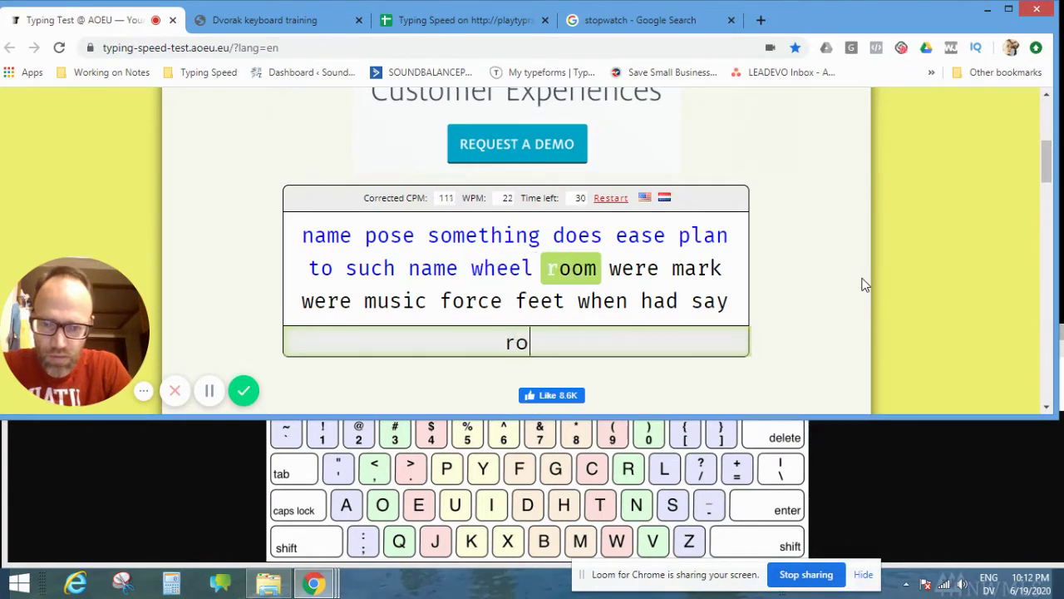
{"action": "type", "text": "om o"}
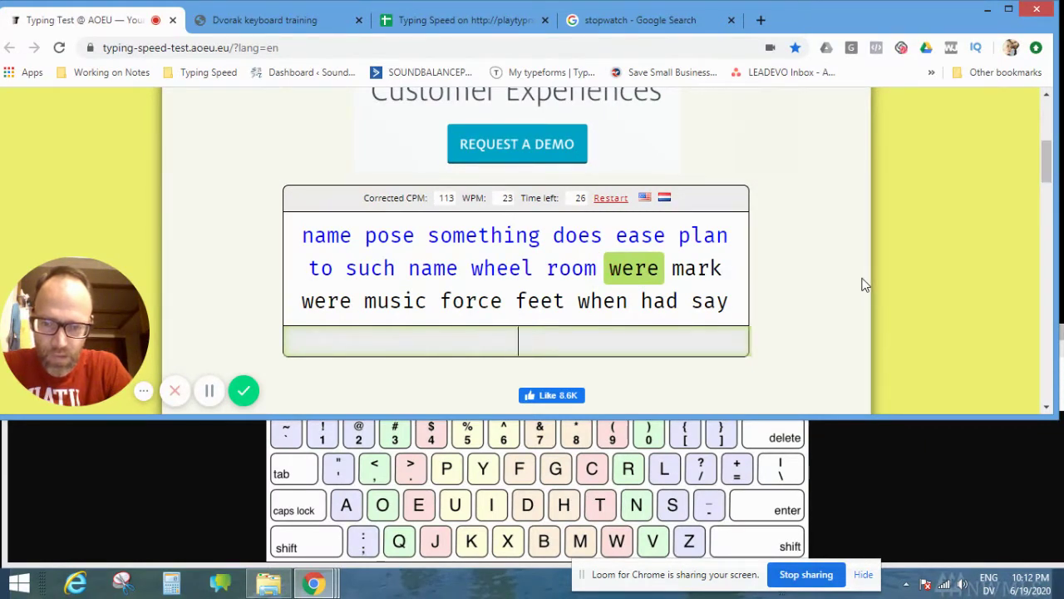
{"action": "type", "text": "were mar"}
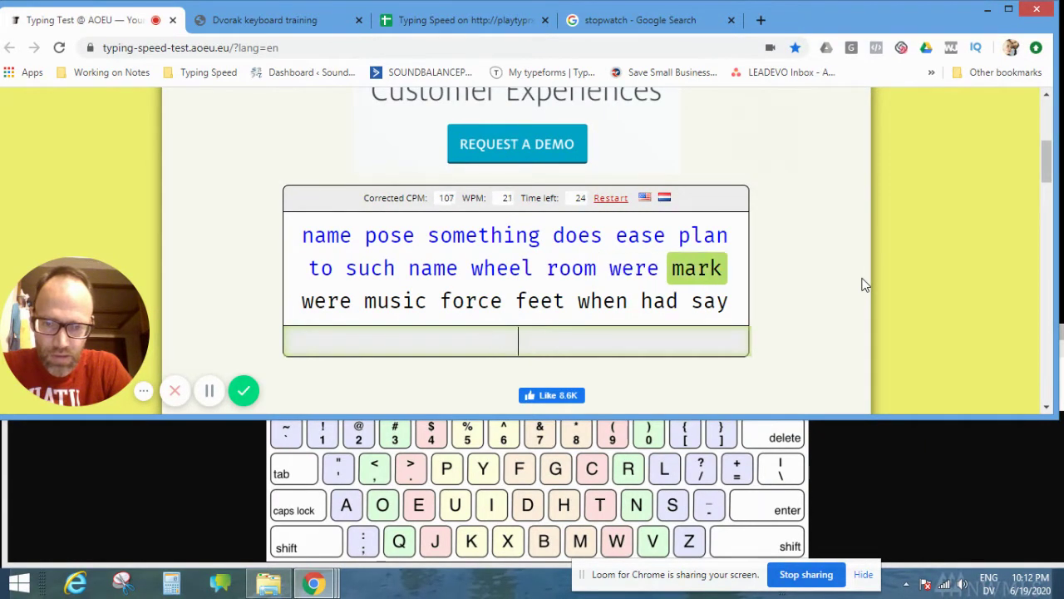
{"action": "type", "text": "k "}
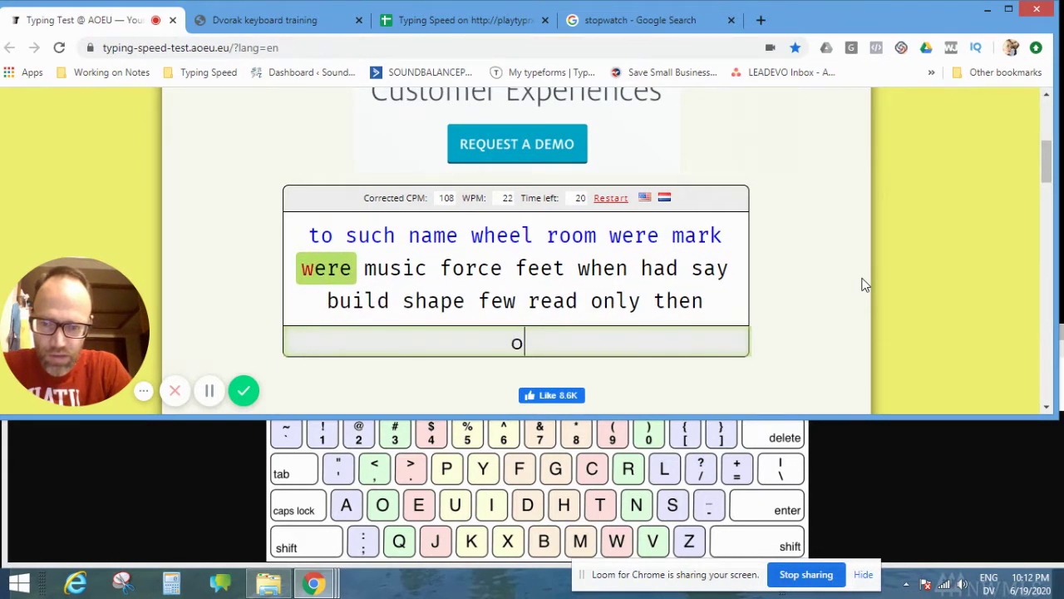
{"action": "type", "text": "were "}
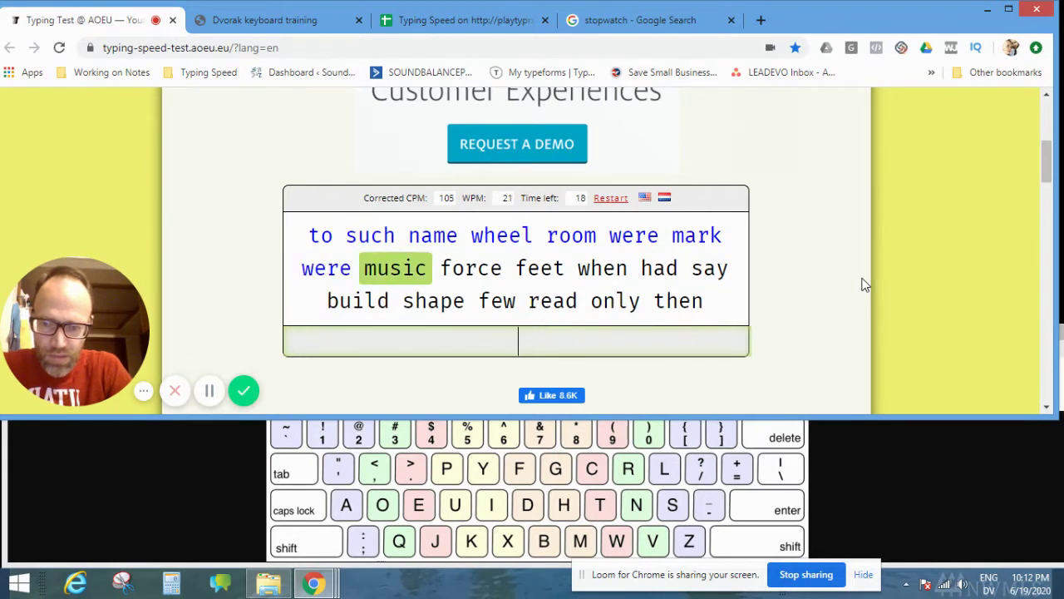
- Enter the test words "music force feet", correcting the mistyped "music" and "feet"
{"action": "type", "text": "mun"}
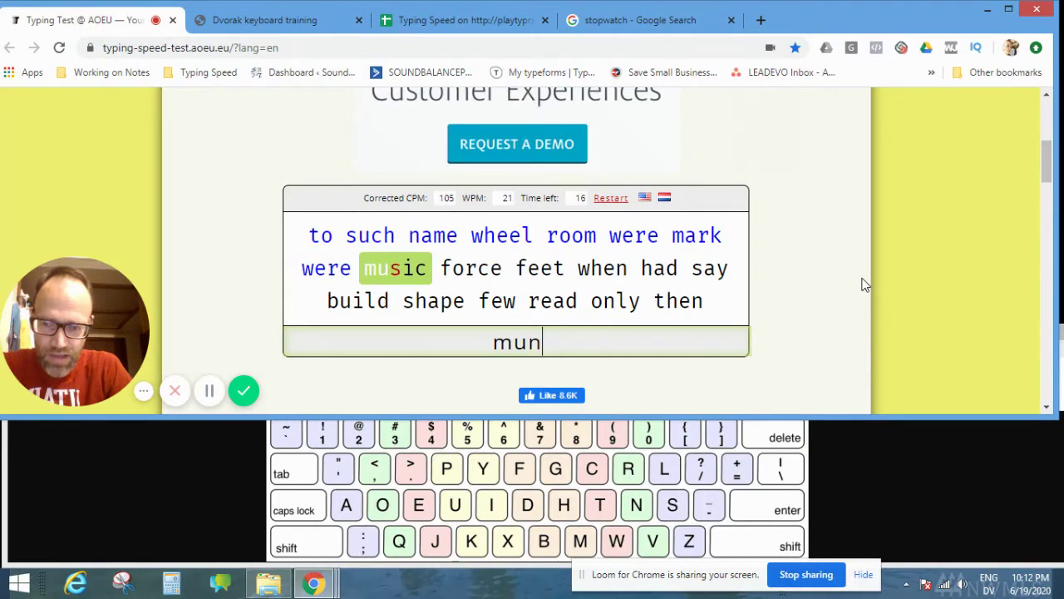
{"action": "key", "text": "BackSpace"}
{"action": "type", "text": "sic"}
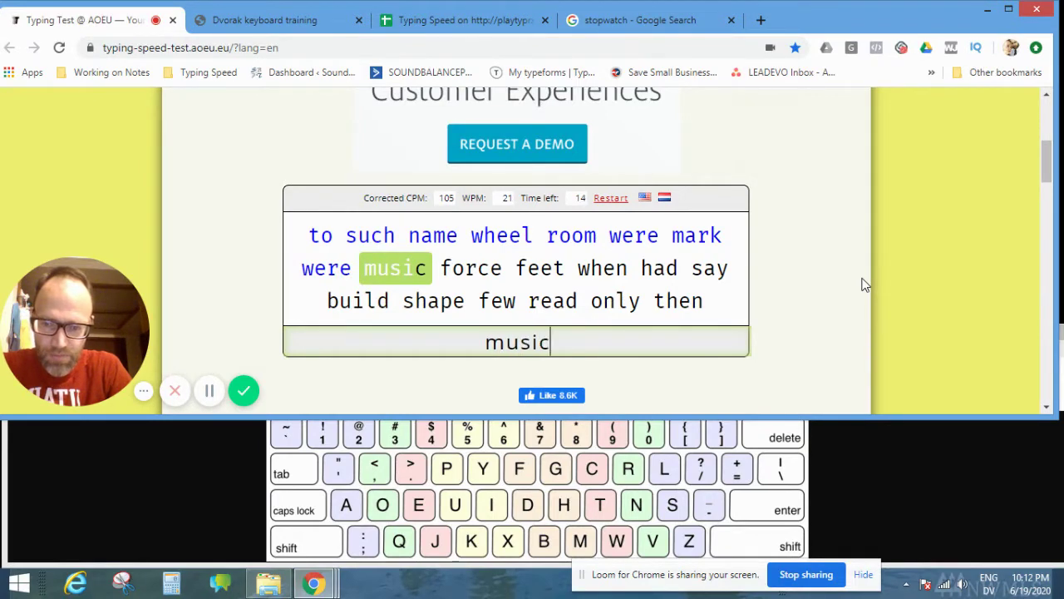
{"action": "type", "text": " for"}
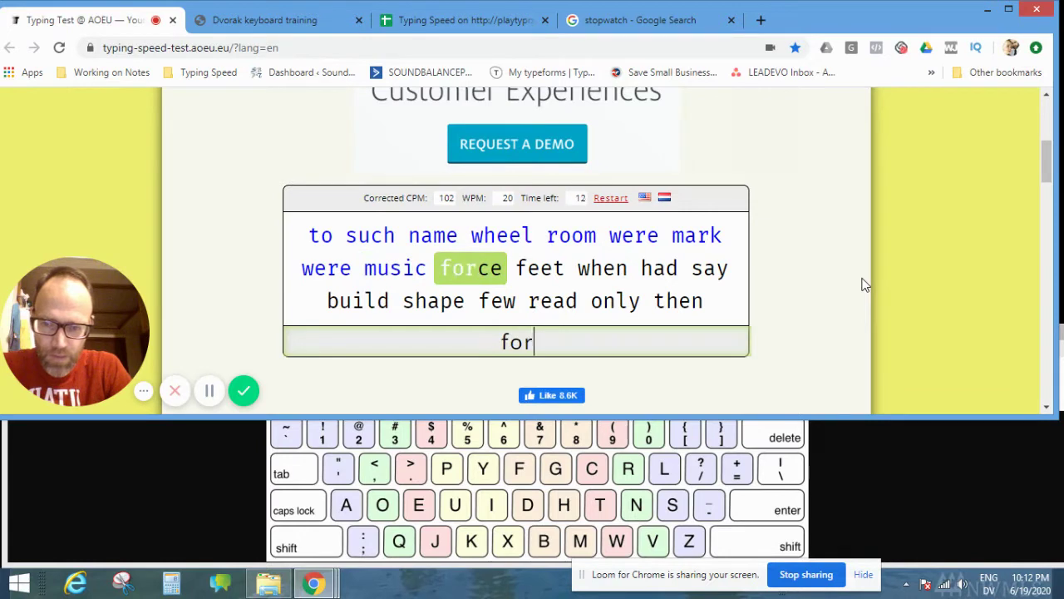
{"action": "type", "text": "ce u"}
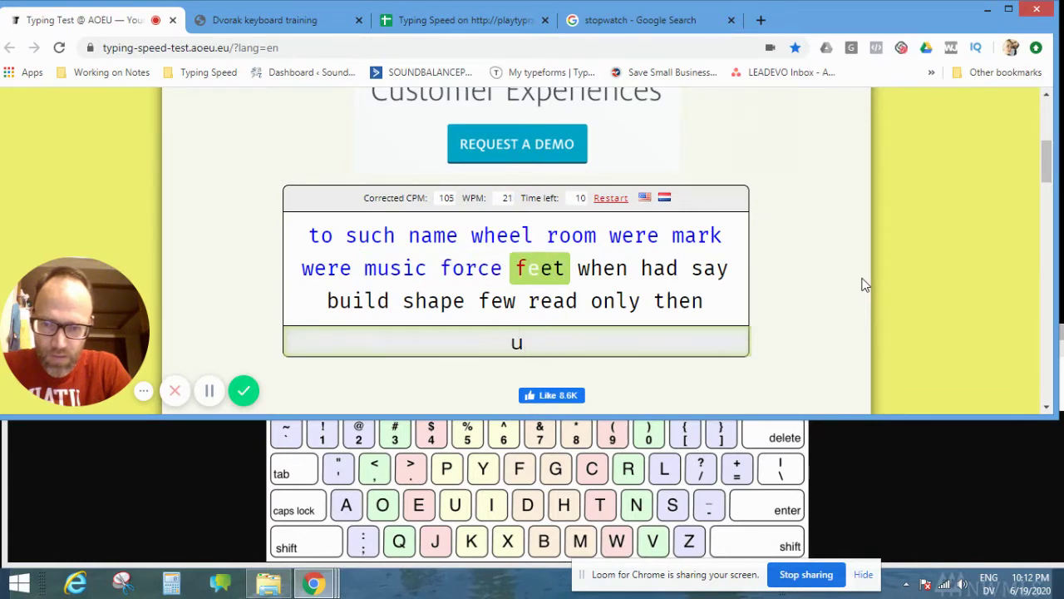
{"action": "type", "text": "ee"}
{"action": "key", "text": "BackSpace"}
{"action": "key", "text": "BackSpace"}
{"action": "key", "text": "BackSpace"}
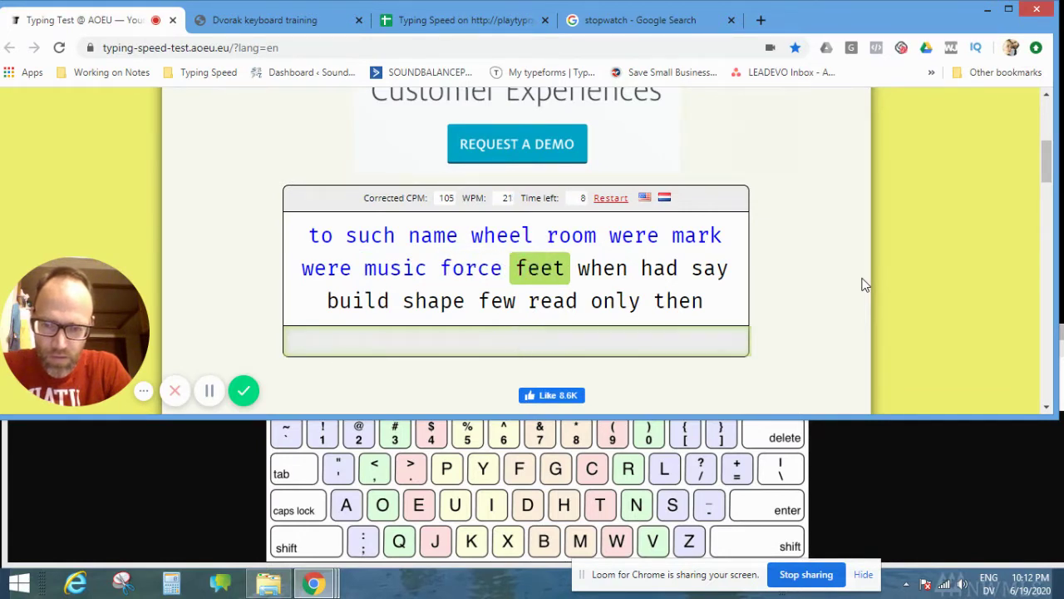
{"action": "type", "text": "feet "}
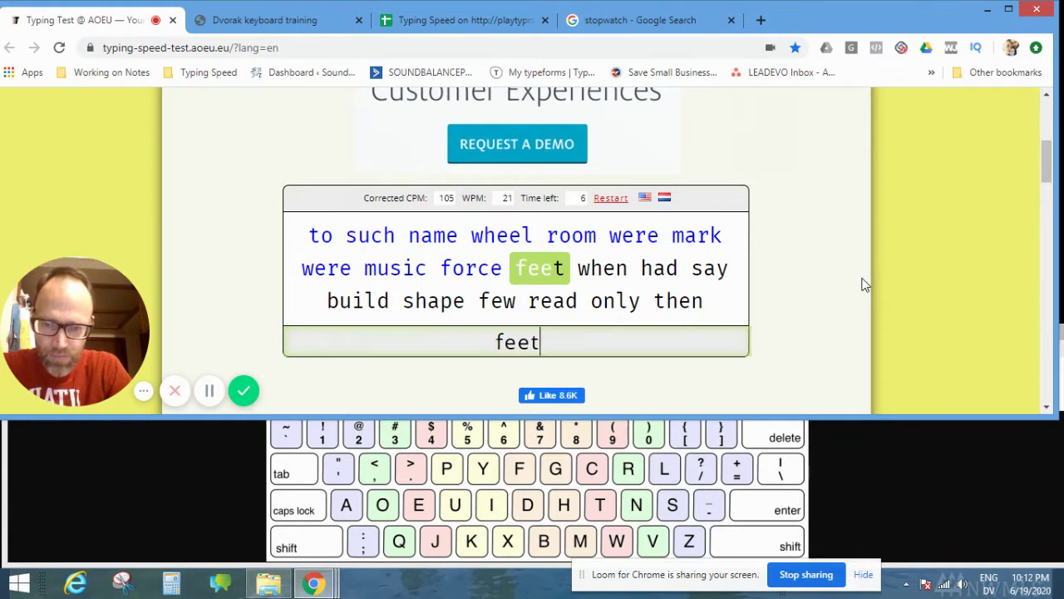
- Finish the Dvorak test with the words "when had say", correcting the mistyped "say"
{"action": "type", "text": "we"}
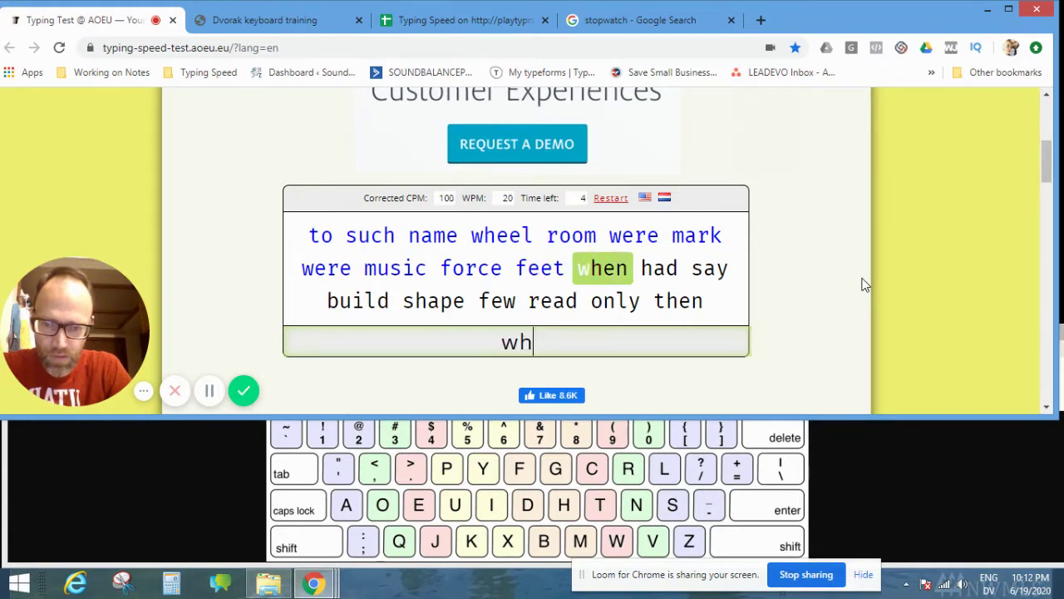
{"action": "type", "text": "en ha"}
{"action": "type", "text": "d "}
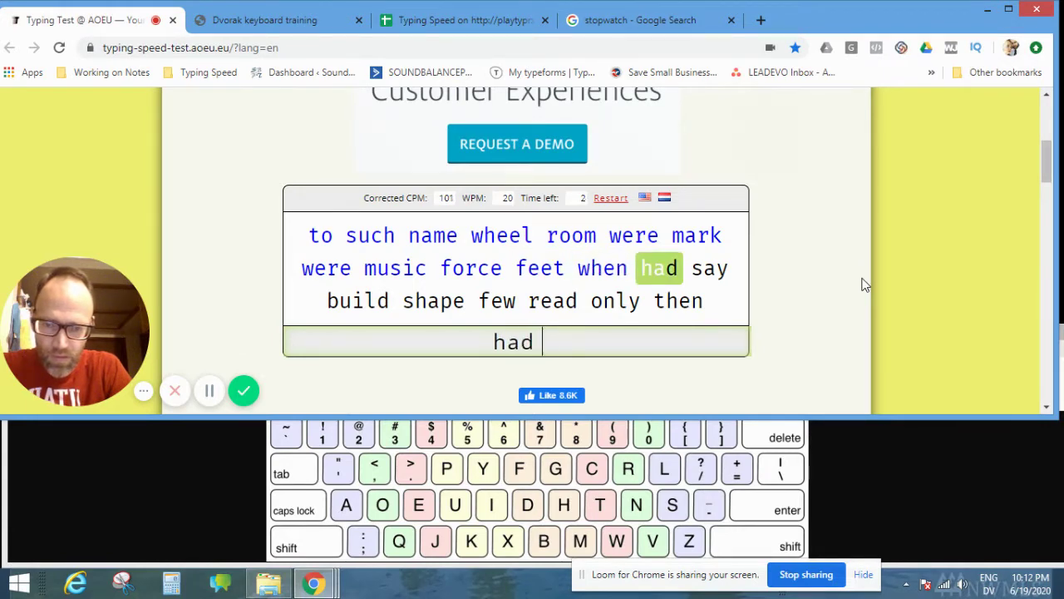
{"action": "type", "text": "n"}
{"action": "type", "text": "a"}
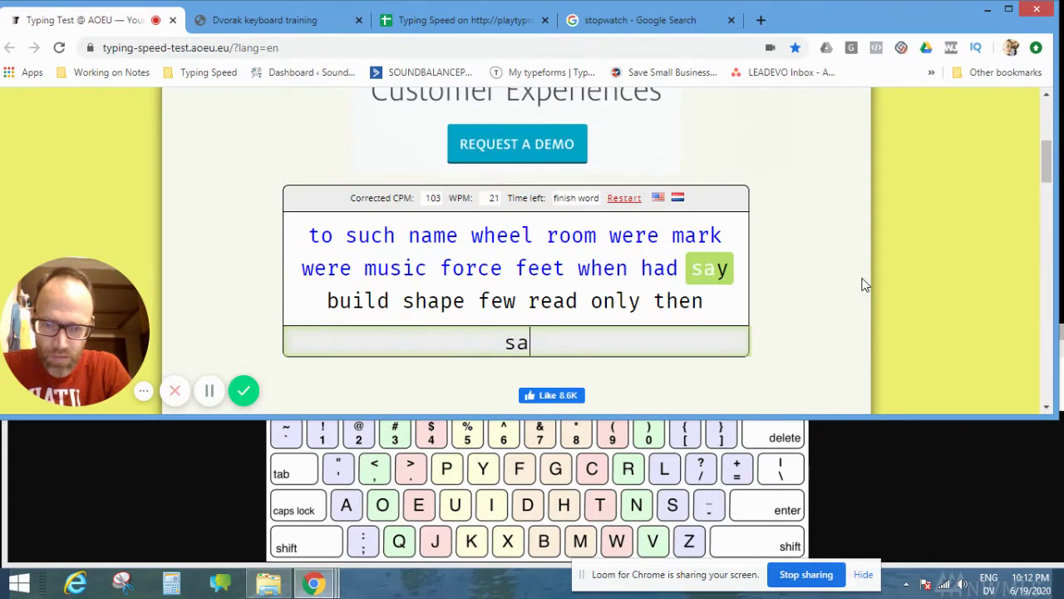
{"action": "type", "text": "f"}
{"action": "type", "text": "p"}
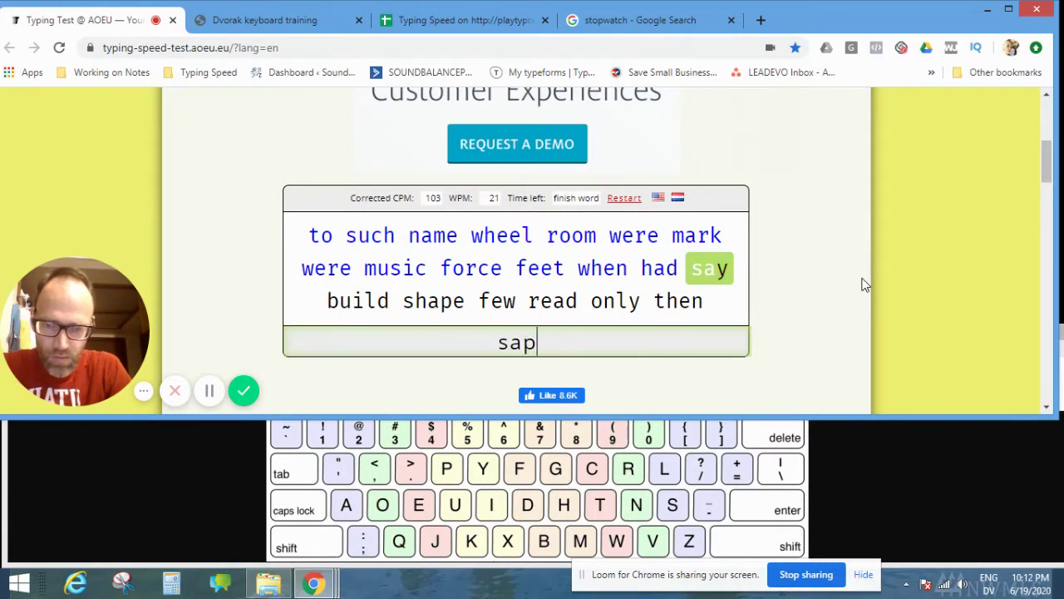
{"action": "key", "text": "BackSpace"}
{"action": "type", "text": "y"}
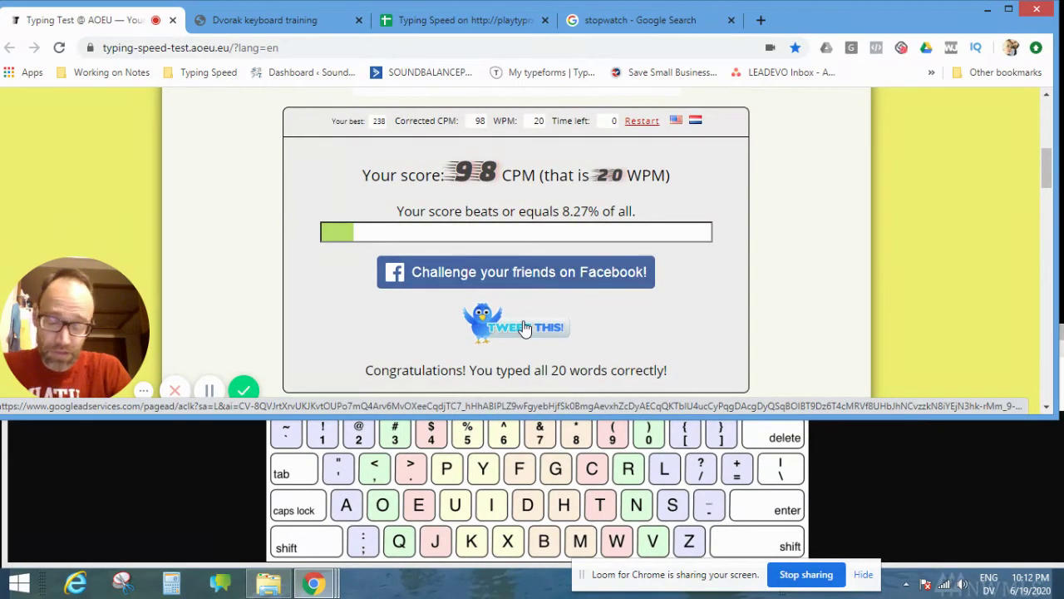
- Review the Dvorak test score and dismiss the low battery notice
{"action": "scroll", "coordinate": [525, 310], "scroll_direction": "down", "scroll_amount": 2}
{"action": "scroll", "coordinate": [525, 310], "scroll_direction": "up", "scroll_amount": 2}
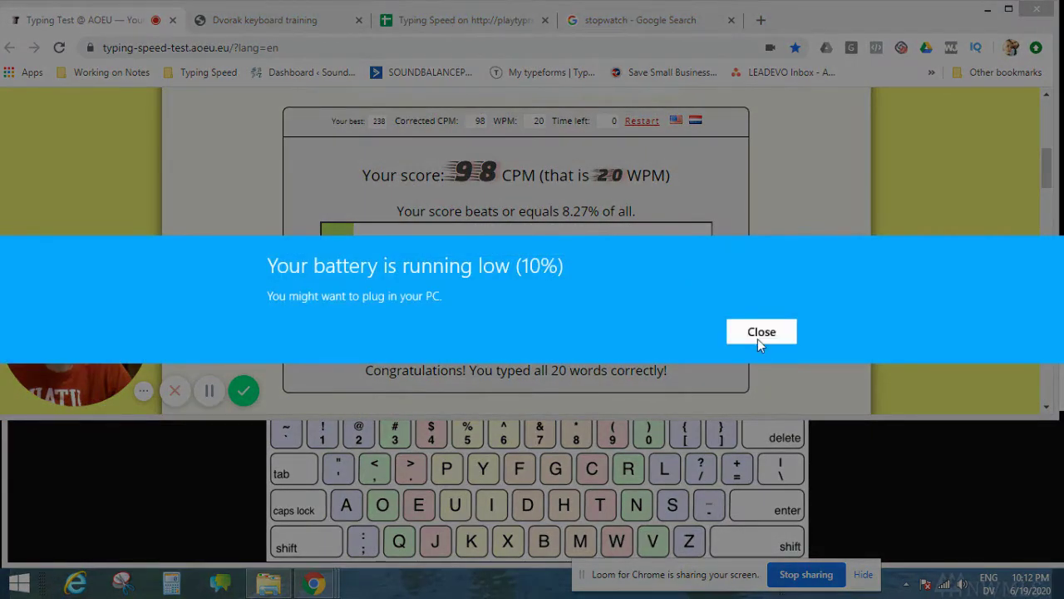
{"action": "left_click", "coordinate": [760, 332]}
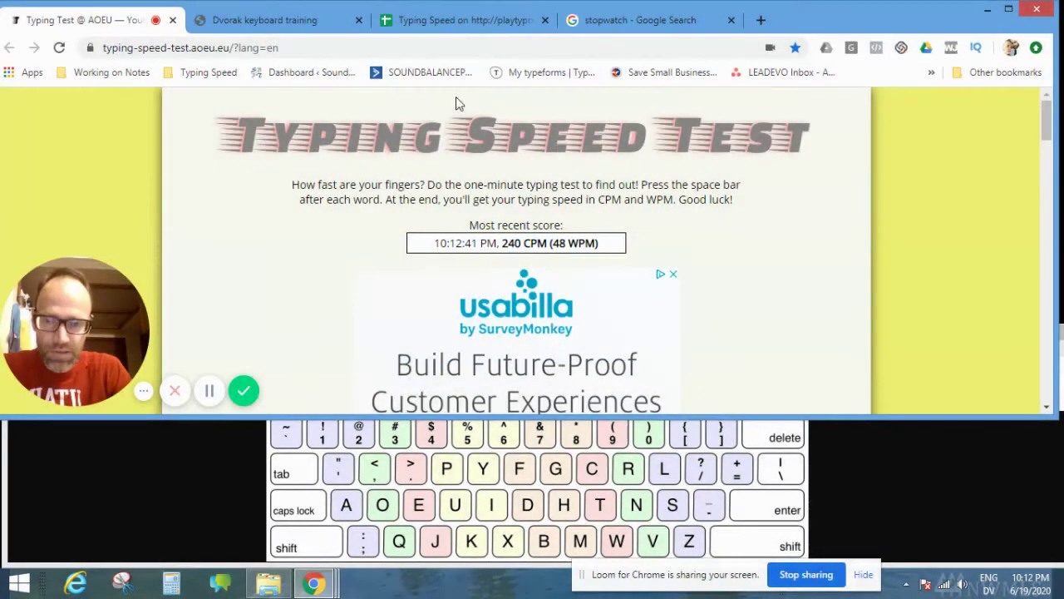
- Return to the Typing Speed spreadsheet and record 98 as the CPM Dvorak value in the 6/19/2020 row (row 133)
{"action": "left_click", "coordinate": [466, 18]}
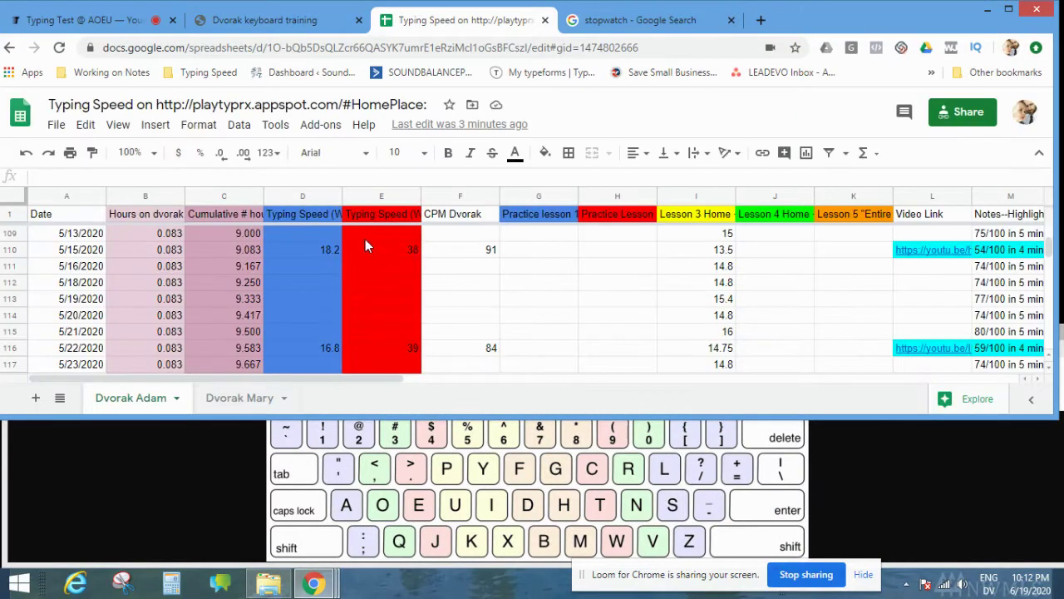
{"action": "scroll", "coordinate": [344, 284], "scroll_direction": "down", "scroll_amount": 2}
{"action": "left_click", "coordinate": [462, 299]}
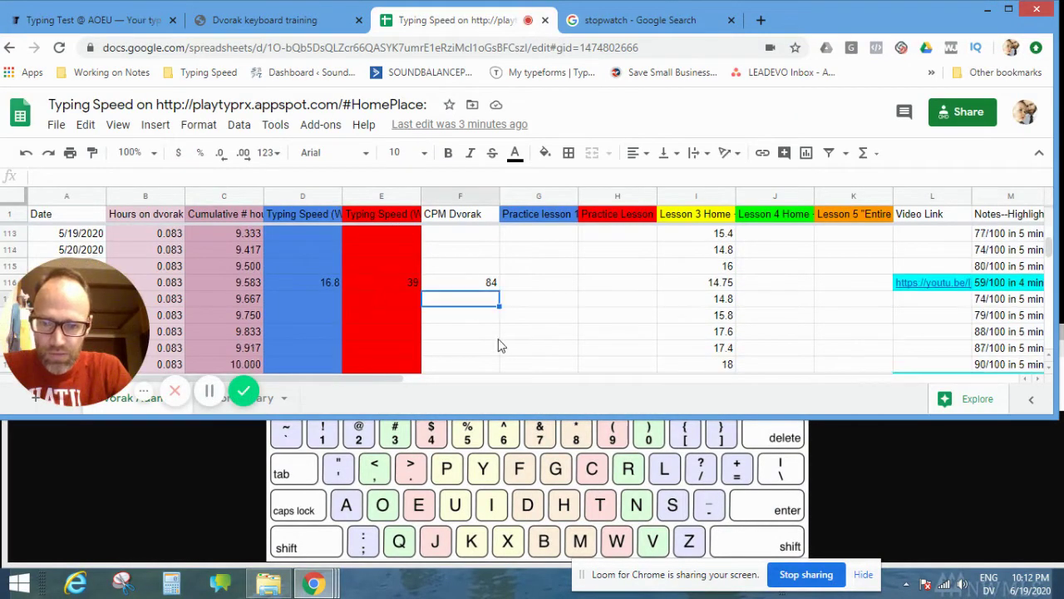
{"action": "key", "text": "Down"}
{"action": "key", "text": "Down"}
{"action": "key", "text": "Down"}
{"action": "key", "text": "Down"}
{"action": "key", "text": "Down"}
{"action": "type", "text": "100"}
{"action": "key", "text": "Return"}
{"action": "key", "text": "Down"}
{"action": "key", "text": "Down"}
{"action": "key", "text": "Down"}
{"action": "key", "text": "Down"}
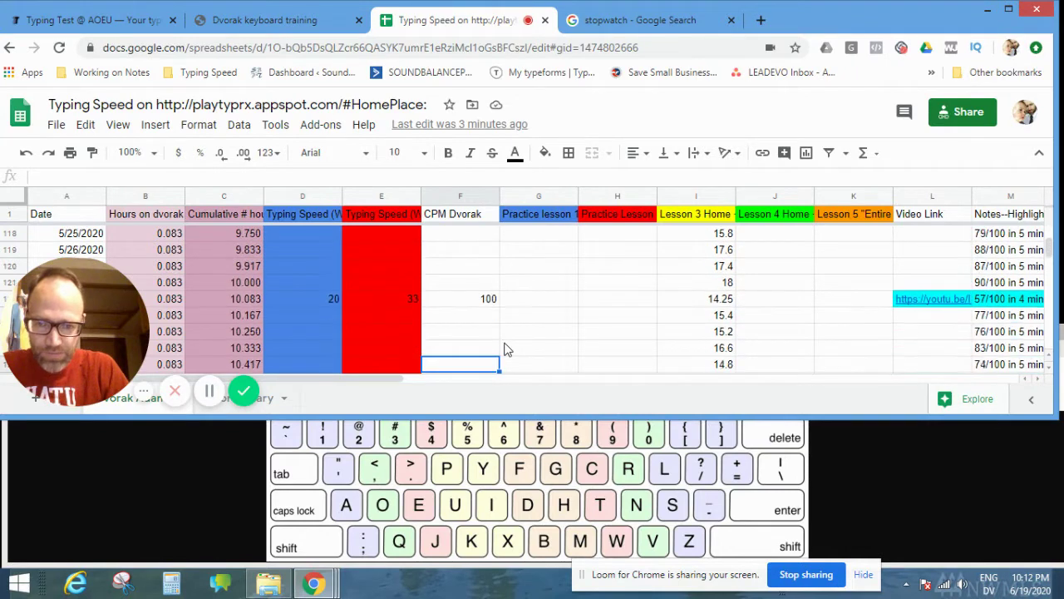
{"action": "key", "text": "Down"}
{"action": "key", "text": "Down"}
{"action": "key", "text": "Down"}
{"action": "key", "text": "Down"}
{"action": "key", "text": "Down"}
{"action": "key", "text": "Down"}
{"action": "key", "text": "Down"}
{"action": "key", "text": "Down"}
{"action": "key", "text": "Down"}
{"action": "key", "text": "Down"}
{"action": "key", "text": "Down"}
{"action": "key", "text": "Down"}
{"action": "key", "text": "Down"}
{"action": "key", "text": "Up"}
{"action": "key", "text": "Up"}
{"action": "key", "text": "Up"}
{"action": "key", "text": "Up"}
{"action": "key", "text": "Up"}
{"action": "key", "text": "Up"}
{"action": "key", "text": "Up"}
{"action": "key", "text": "Up"}
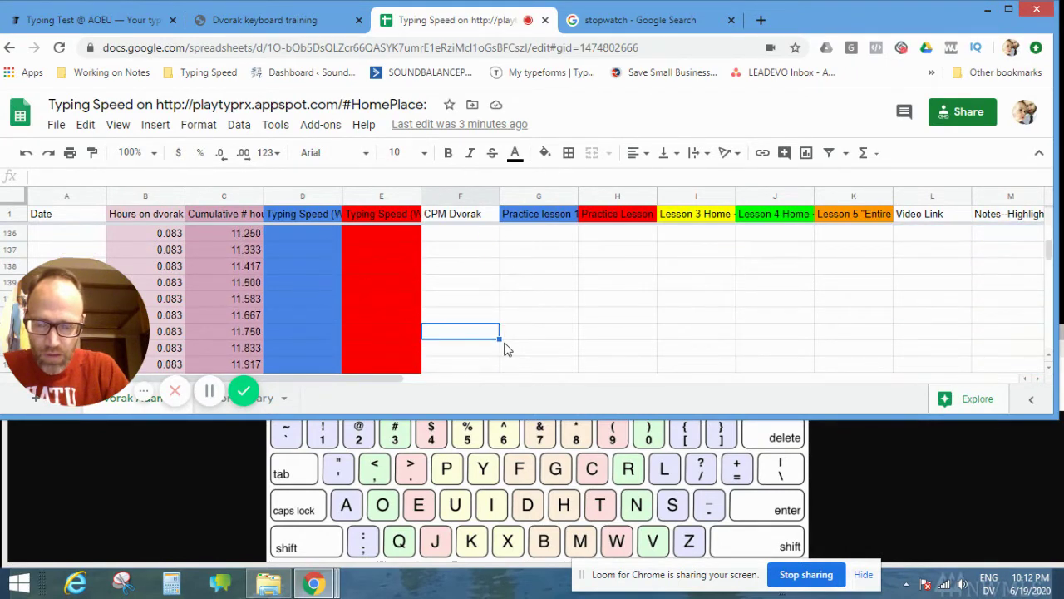
{"action": "key", "text": "Up"}
{"action": "key", "text": "Up"}
{"action": "key", "text": "Up"}
{"action": "key", "text": "Up"}
{"action": "key", "text": "Down"}
{"action": "key", "text": "Down"}
{"action": "key", "text": "Down"}
{"action": "key", "text": "Down"}
{"action": "key", "text": "Down"}
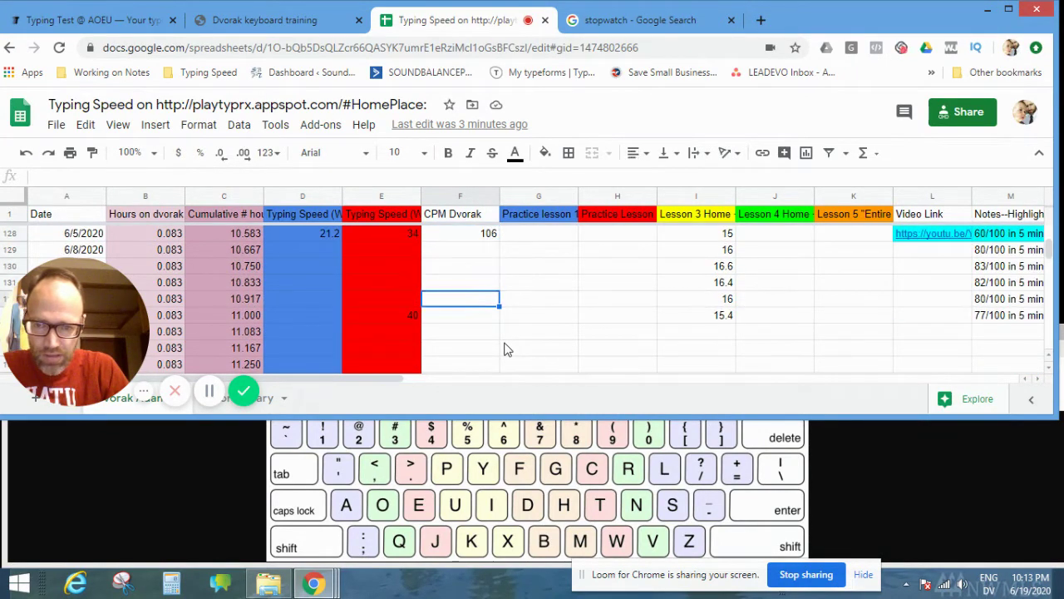
{"action": "type", "text": "98"}
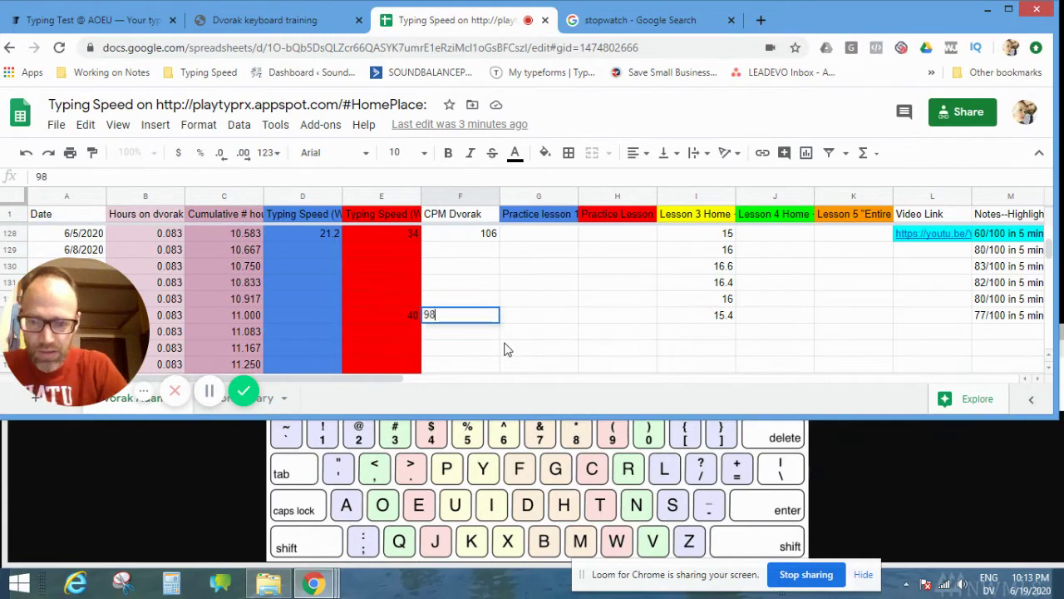
{"action": "key", "text": "Return"}
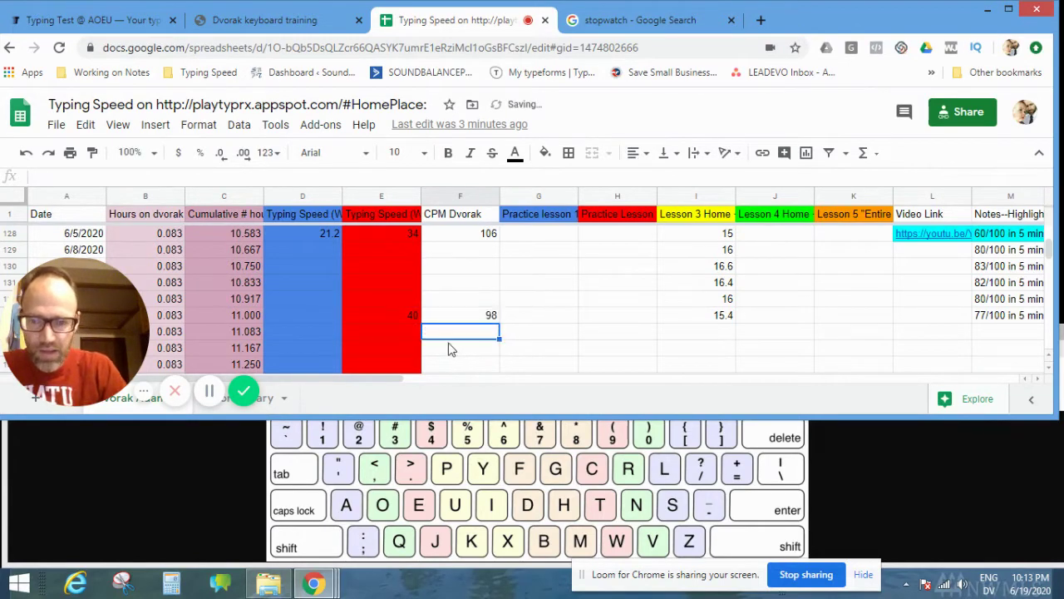
- Calculate the 6/19/2020 Dvorak typing speed in cell D133 with the formula =F133/5
{"action": "left_click", "coordinate": [324, 320]}
{"action": "type", "text": "]"}
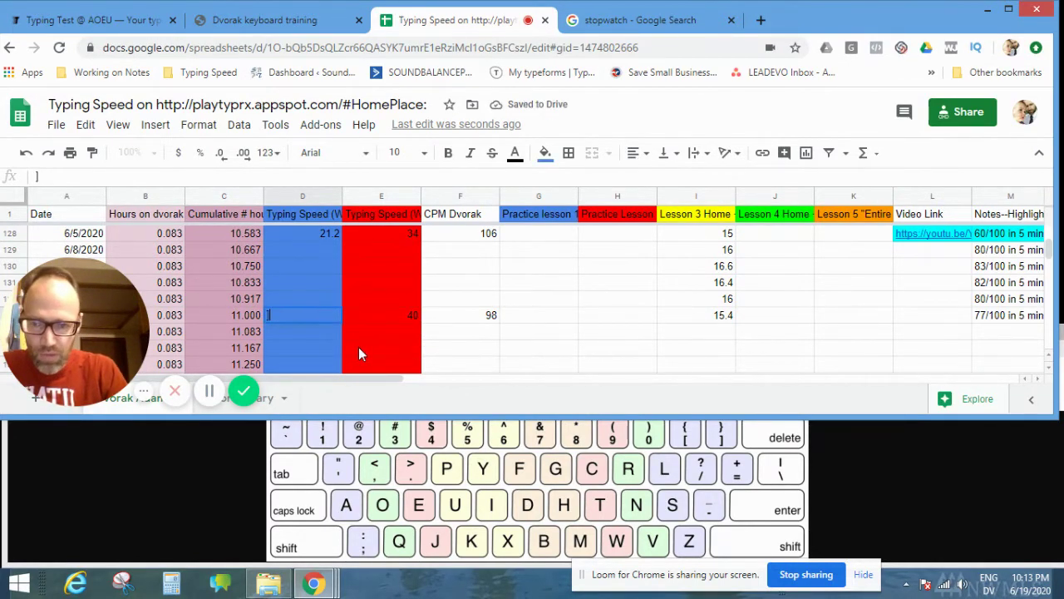
{"action": "key", "text": "BackSpace"}
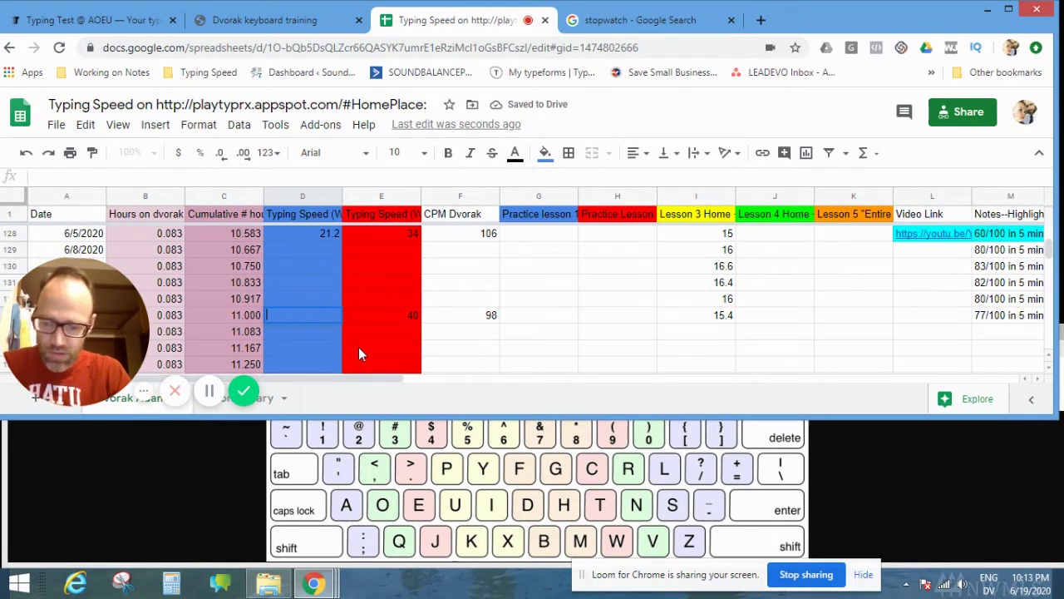
{"action": "type", "text": "="}
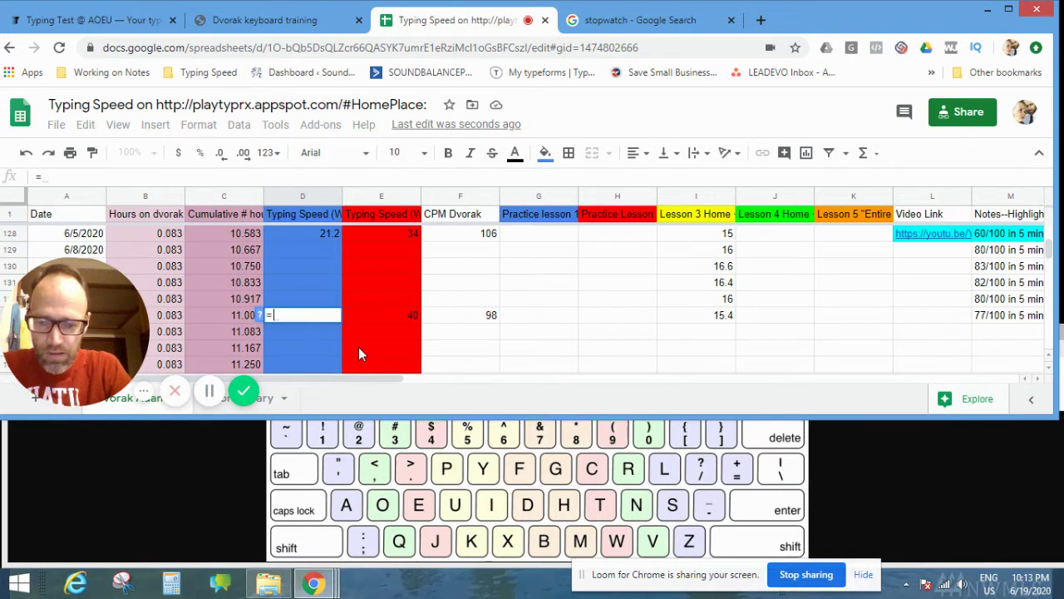
{"action": "left_click", "coordinate": [487, 319]}
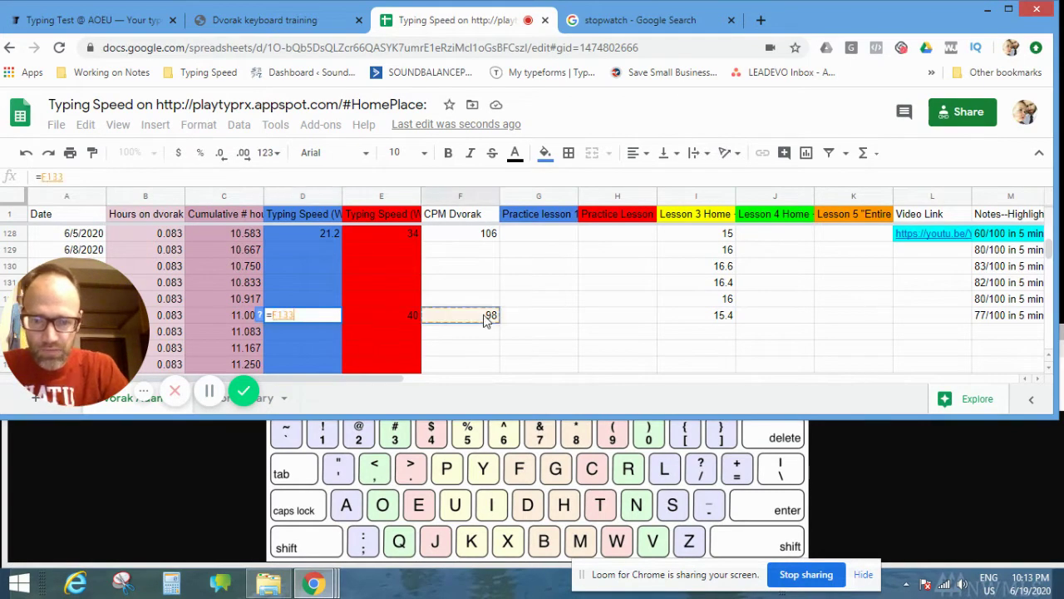
{"action": "type", "text": "/5"}
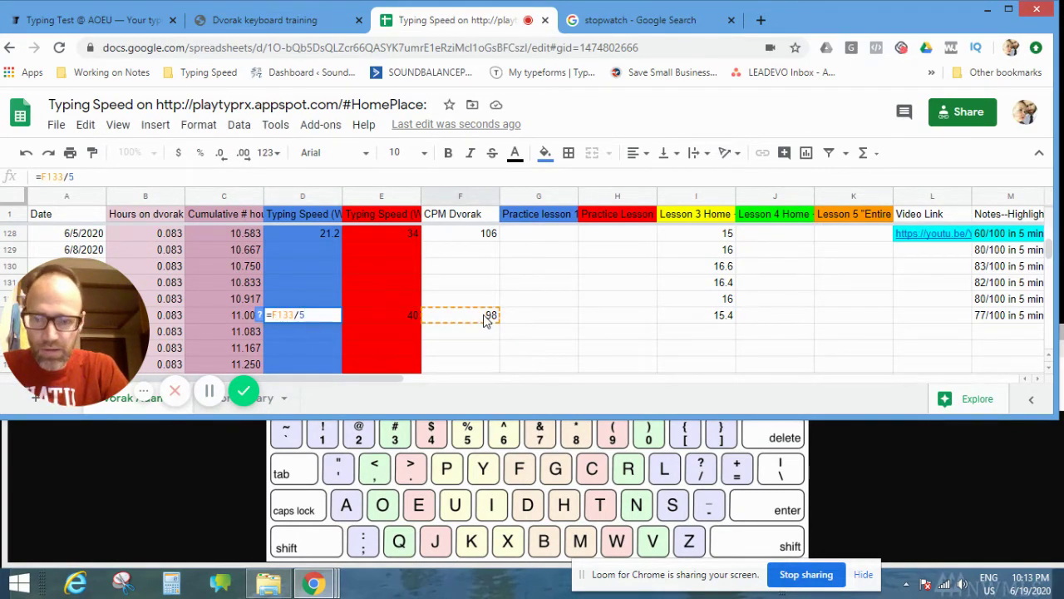
{"action": "key", "text": "Return"}
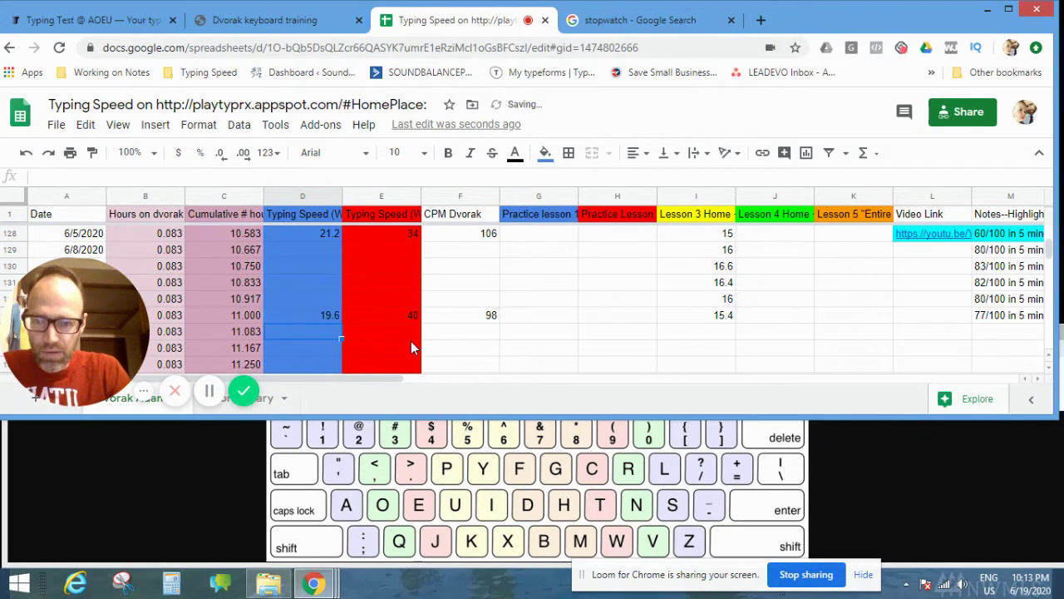
{"action": "left_click", "coordinate": [327, 317]}
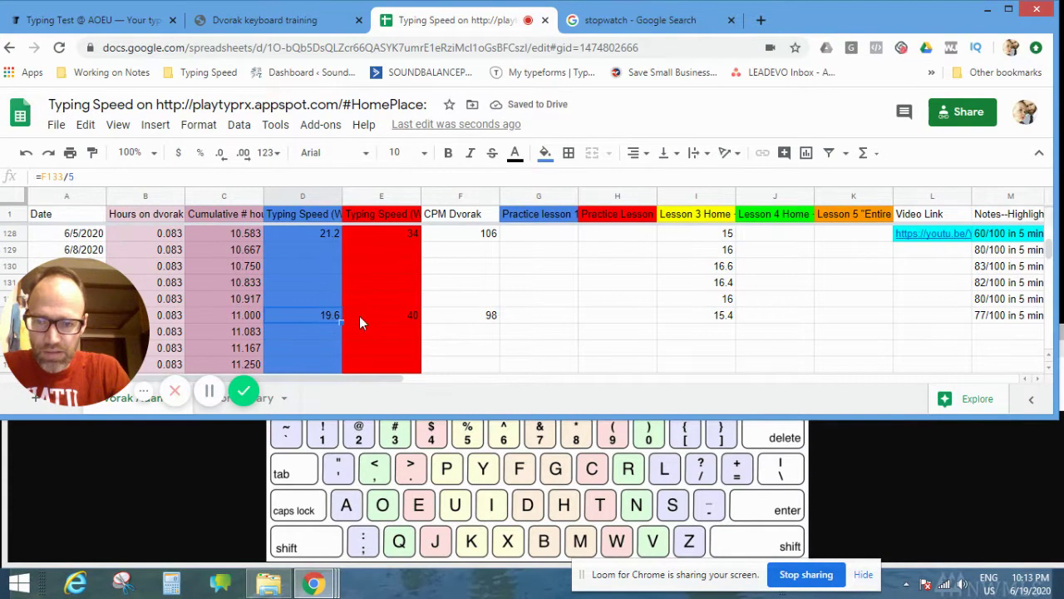
- Compare the recent speed entries, maximize the browser window and examine the "Dvorak vs. Qwerty Without Punctuation" chart
{"action": "scroll", "coordinate": [431, 320], "scroll_direction": "up", "scroll_amount": 2}
{"action": "scroll", "coordinate": [429, 322], "scroll_direction": "down", "scroll_amount": 2}
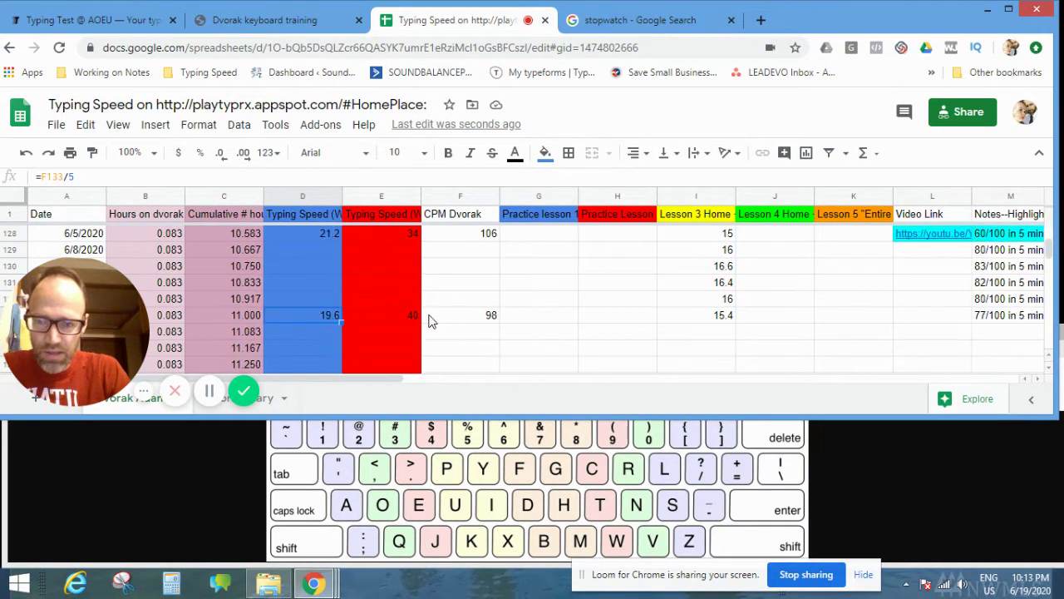
{"action": "scroll", "coordinate": [430, 322], "scroll_direction": "up", "scroll_amount": 3}
{"action": "scroll", "coordinate": [430, 324], "scroll_direction": "down", "scroll_amount": 2}
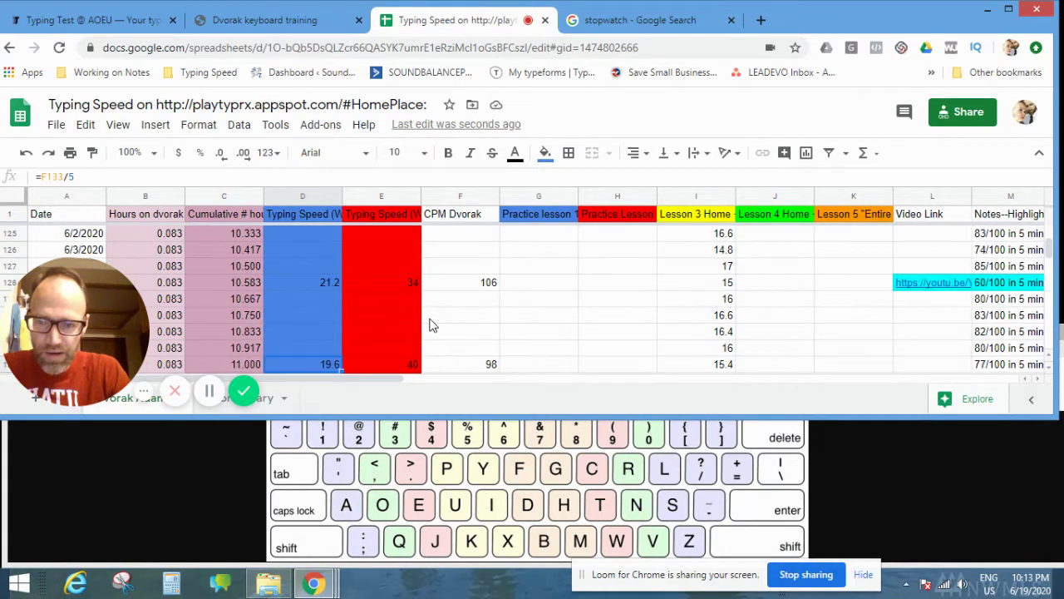
{"action": "scroll", "coordinate": [429, 325], "scroll_direction": "down", "scroll_amount": 1}
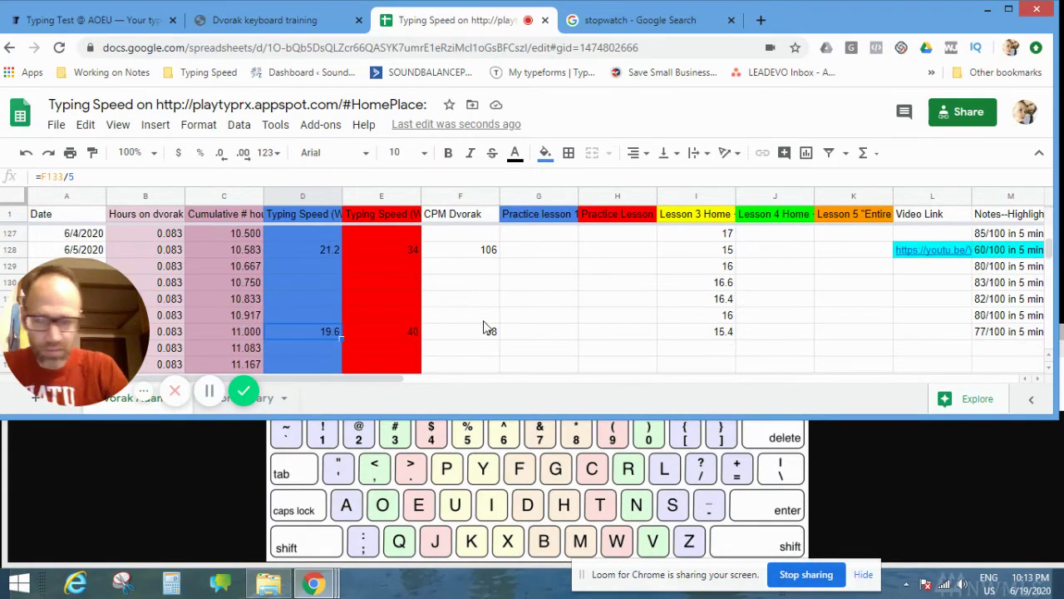
{"action": "key", "text": "Right"}
{"action": "key", "text": "Right"}
{"action": "key", "text": "Right"}
{"action": "key", "text": "Right"}
{"action": "key", "text": "Right"}
{"action": "key", "text": "Right"}
{"action": "key", "text": "Right"}
{"action": "key", "text": "Right"}
{"action": "key", "text": "Right"}
{"action": "key", "text": "Right"}
{"action": "key", "text": "Right"}
{"action": "key", "text": "Right"}
{"action": "key", "text": "Right"}
{"action": "key", "text": "Right"}
{"action": "key", "text": "Right"}
{"action": "key", "text": "Right"}
{"action": "key", "text": "Right"}
{"action": "key", "text": "Right"}
{"action": "key", "text": "Up"}
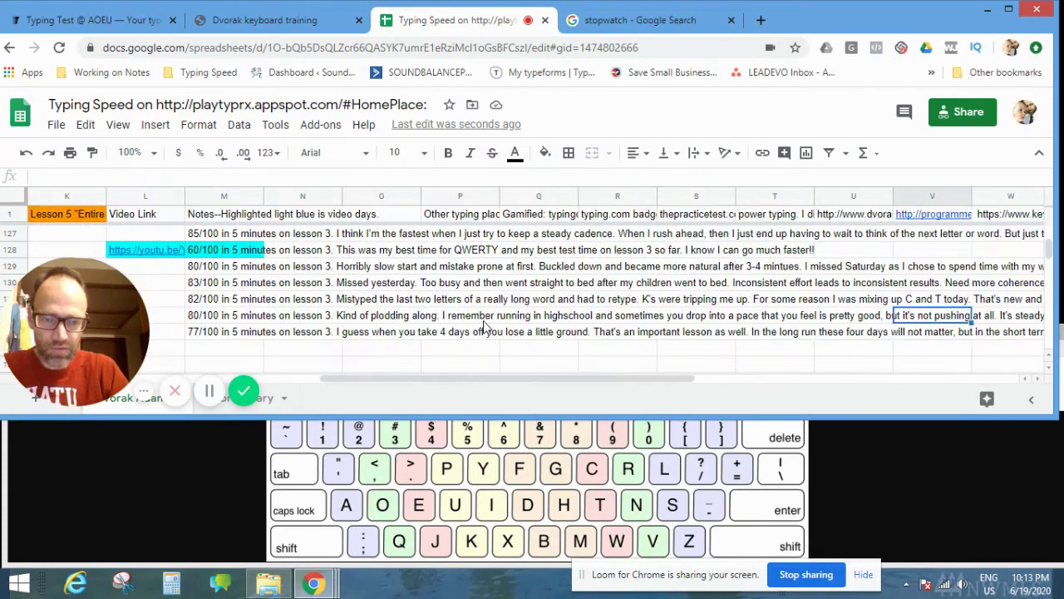
{"action": "key", "text": "Up"}
{"action": "key", "text": "Up"}
{"action": "key", "text": "Up"}
{"action": "key", "text": "Up"}
{"action": "key", "text": "Up"}
{"action": "key", "text": "Up"}
{"action": "key", "text": "Up"}
{"action": "key", "text": "Up"}
{"action": "key", "text": "Up"}
{"action": "key", "text": "Up"}
{"action": "key", "text": "Up"}
{"action": "key", "text": "Up"}
{"action": "key", "text": "Up"}
{"action": "key", "text": "Up"}
{"action": "key", "text": "Up"}
{"action": "key", "text": "Up"}
{"action": "key", "text": "Up"}
{"action": "key", "text": "Up"}
{"action": "key", "text": "Up"}
{"action": "key", "text": "Up"}
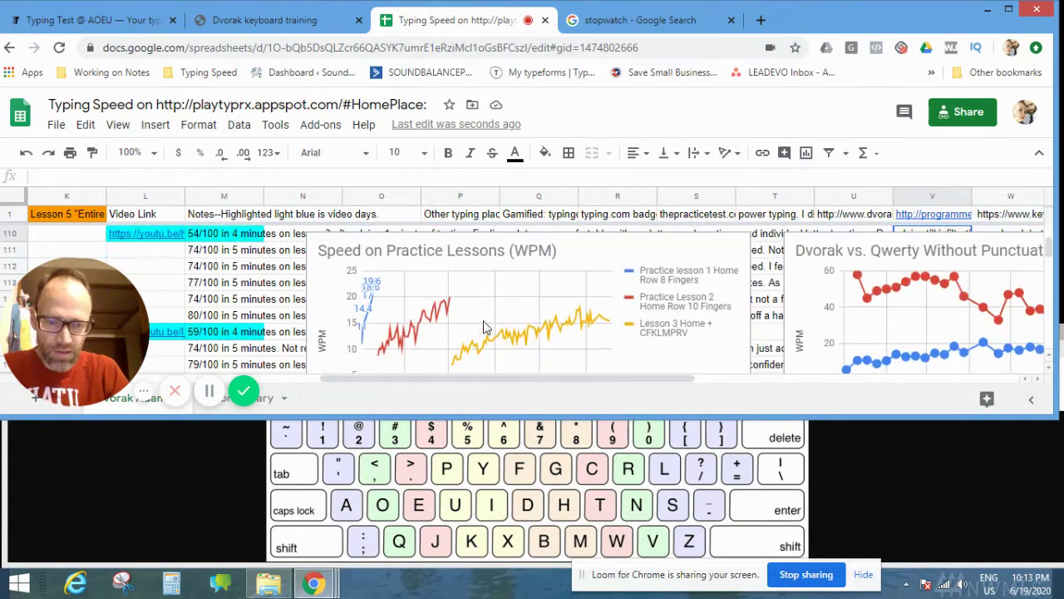
{"action": "left_click", "coordinate": [1009, 12]}
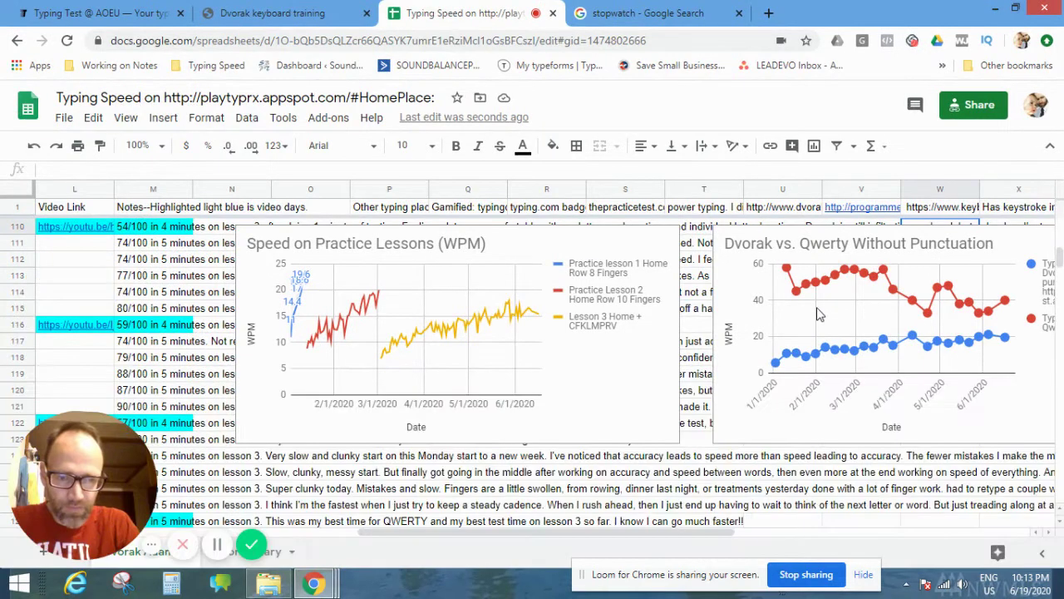
{"action": "left_click_drag", "start_coordinate": [748, 533], "coordinate": [885, 533]}
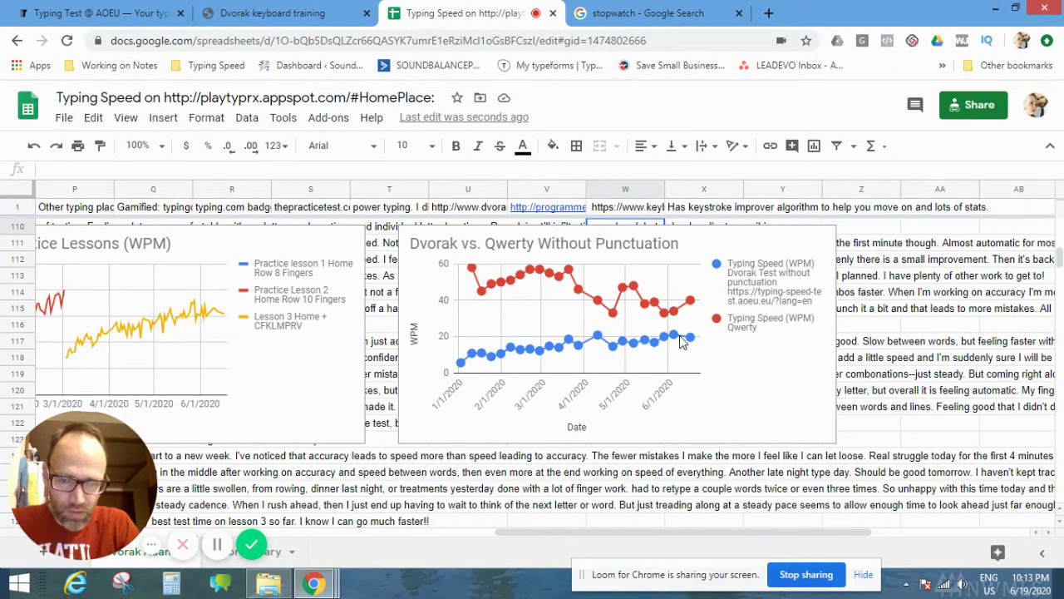
{"action": "left_click", "coordinate": [559, 329]}
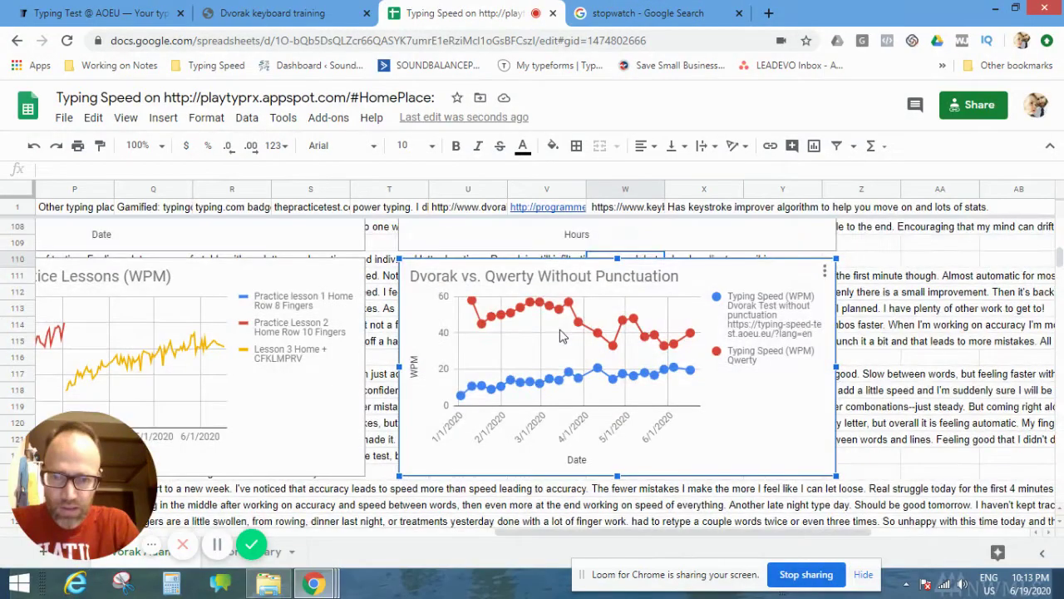
- Examine the "Typing Speed by Hours of Practice" and "Typing Speed By Date" charts
{"action": "scroll", "coordinate": [559, 330], "scroll_direction": "up", "scroll_amount": 5}
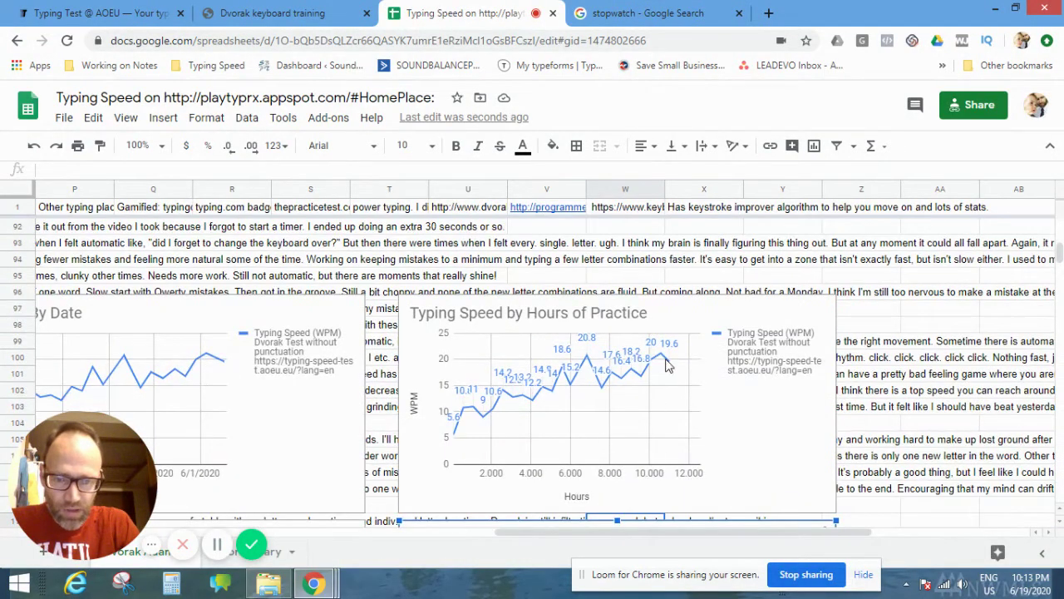
{"action": "left_click_drag", "start_coordinate": [637, 535], "coordinate": [549, 536]}
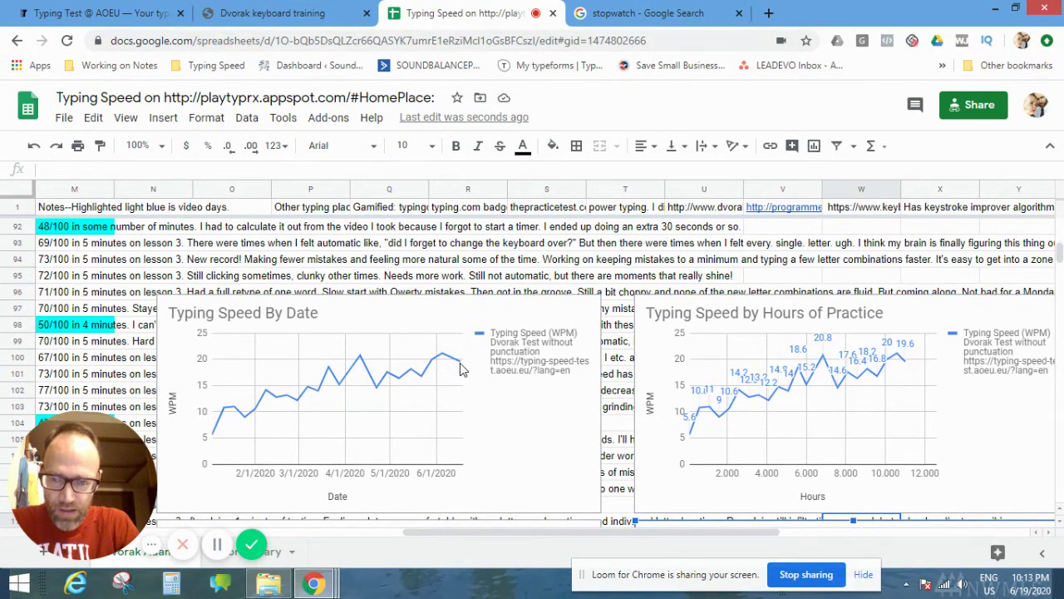
{"action": "left_click", "coordinate": [463, 370]}
{"action": "scroll", "coordinate": [580, 382], "scroll_direction": "down", "scroll_amount": 3}
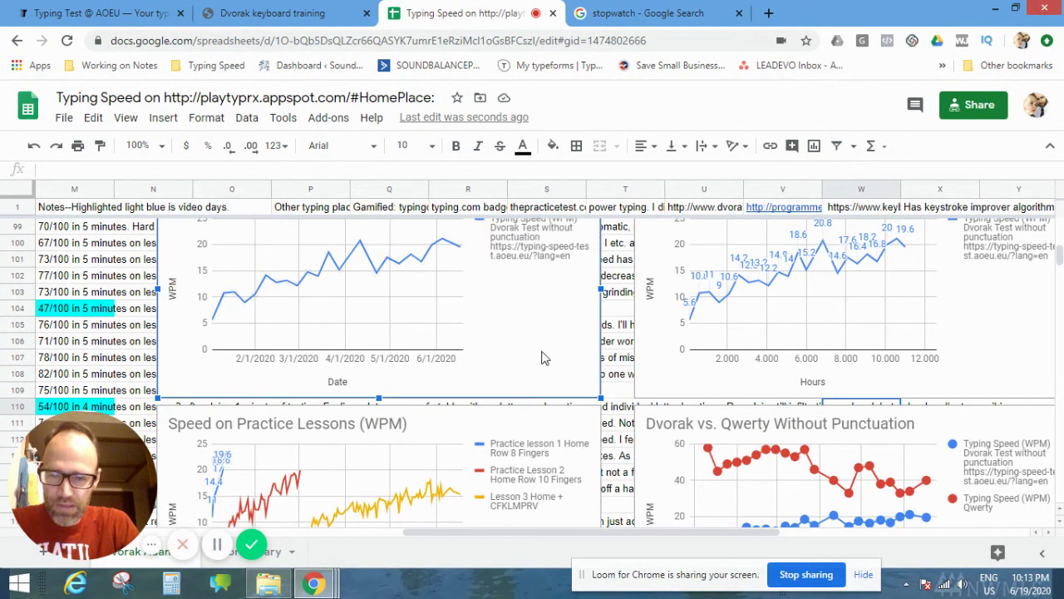
- Return to the log's latest entries and copy the speed cells D133:F133 into row 134
{"action": "left_click_drag", "start_coordinate": [619, 533], "coordinate": [366, 533]}
{"action": "scroll", "coordinate": [527, 379], "scroll_direction": "down", "scroll_amount": 5}
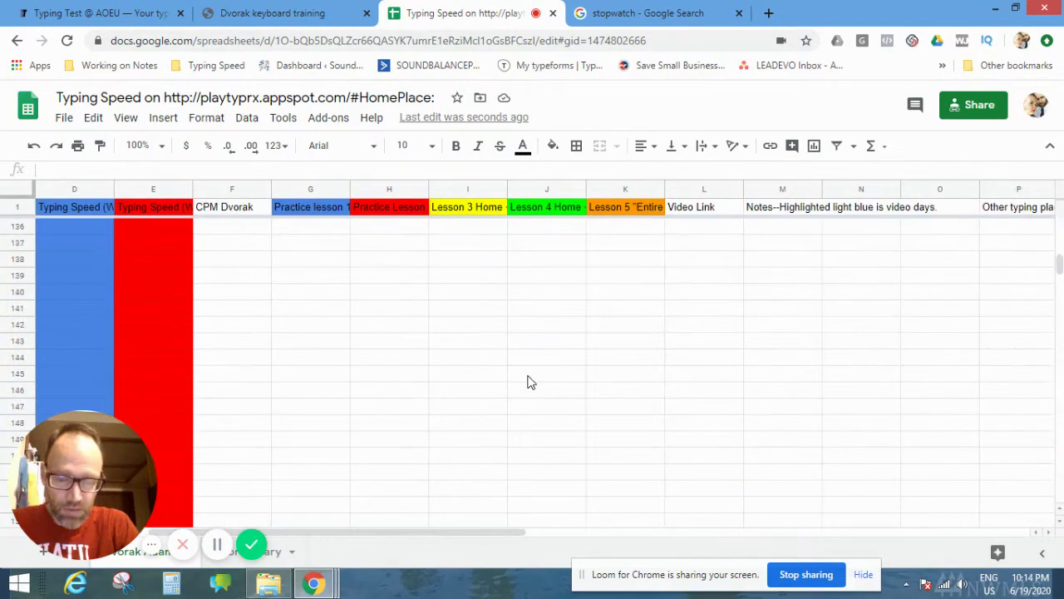
{"action": "scroll", "coordinate": [532, 383], "scroll_direction": "down", "scroll_amount": 2}
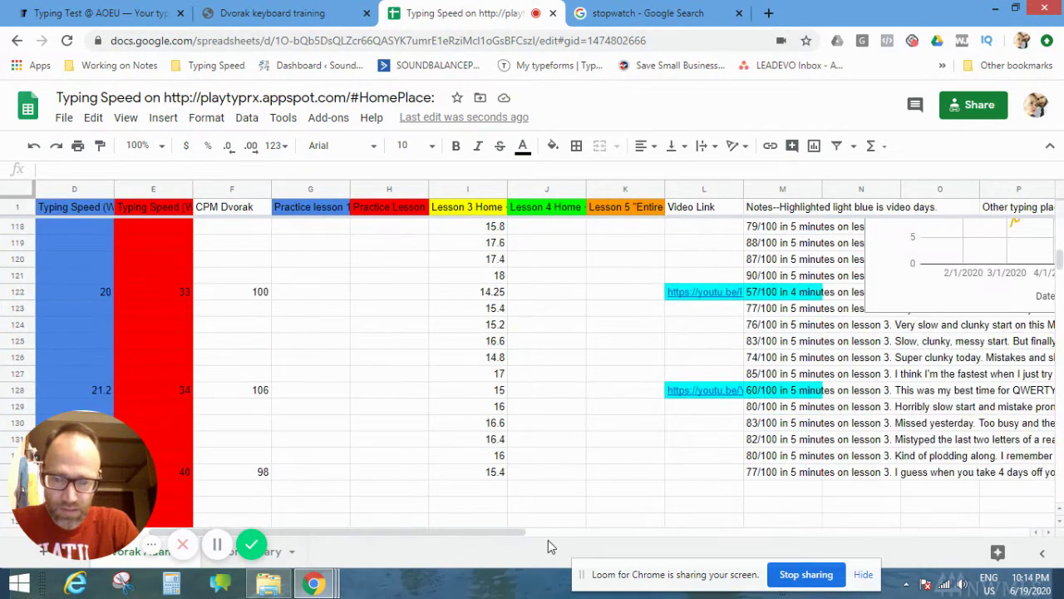
{"action": "left_click_drag", "start_coordinate": [546, 534], "coordinate": [456, 537]}
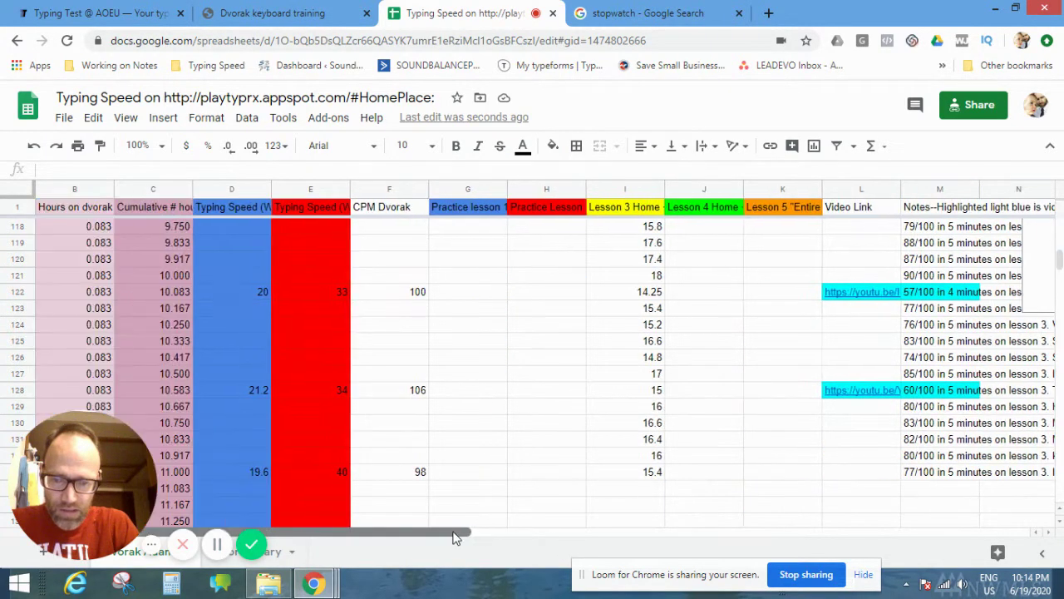
{"action": "left_click", "coordinate": [653, 489]}
{"action": "scroll", "coordinate": [657, 487], "scroll_direction": "down", "scroll_amount": 1}
{"action": "scroll", "coordinate": [648, 479], "scroll_direction": "down", "scroll_amount": 2}
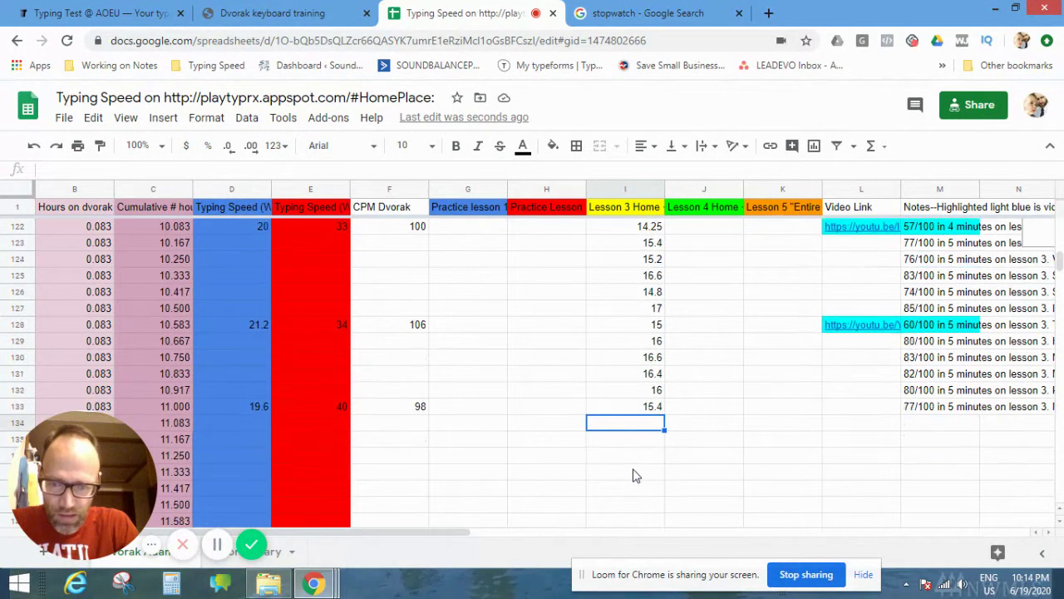
{"action": "scroll", "coordinate": [586, 462], "scroll_direction": "down", "scroll_amount": 2}
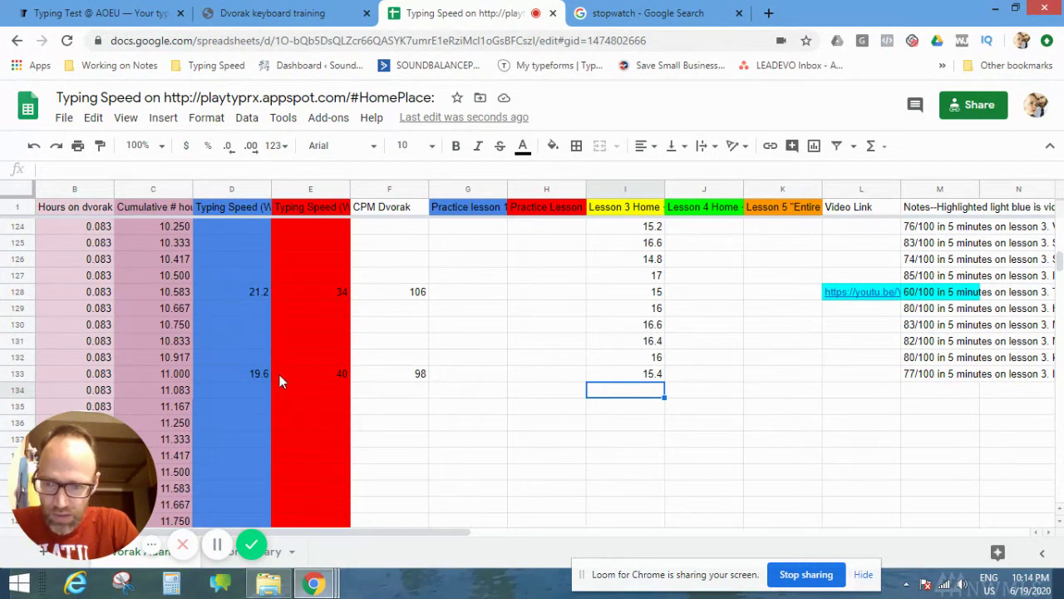
{"action": "left_click_drag", "start_coordinate": [250, 374], "coordinate": [416, 380]}
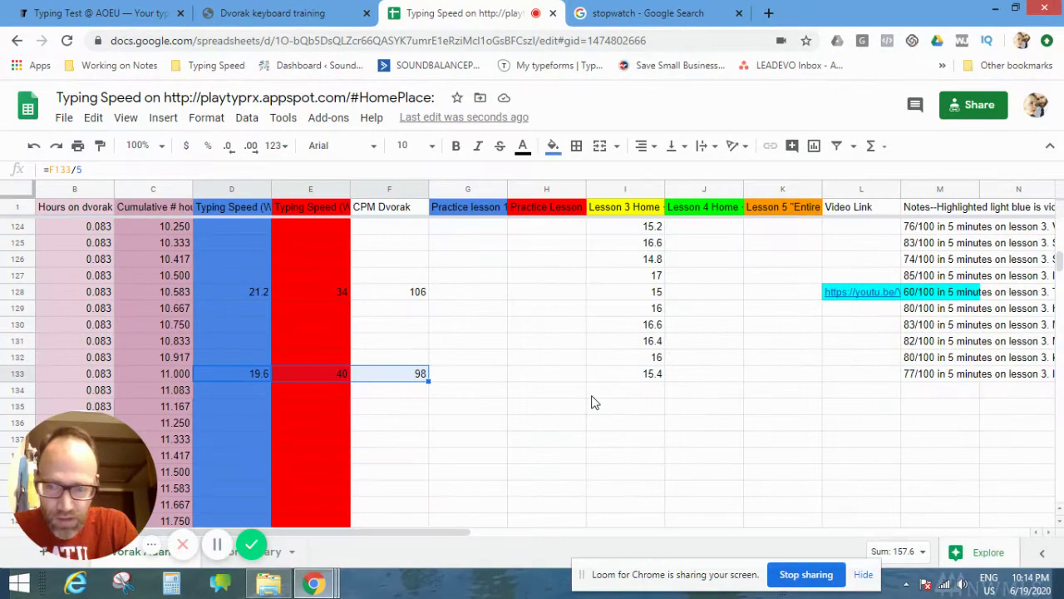
{"action": "left_click", "coordinate": [255, 390]}
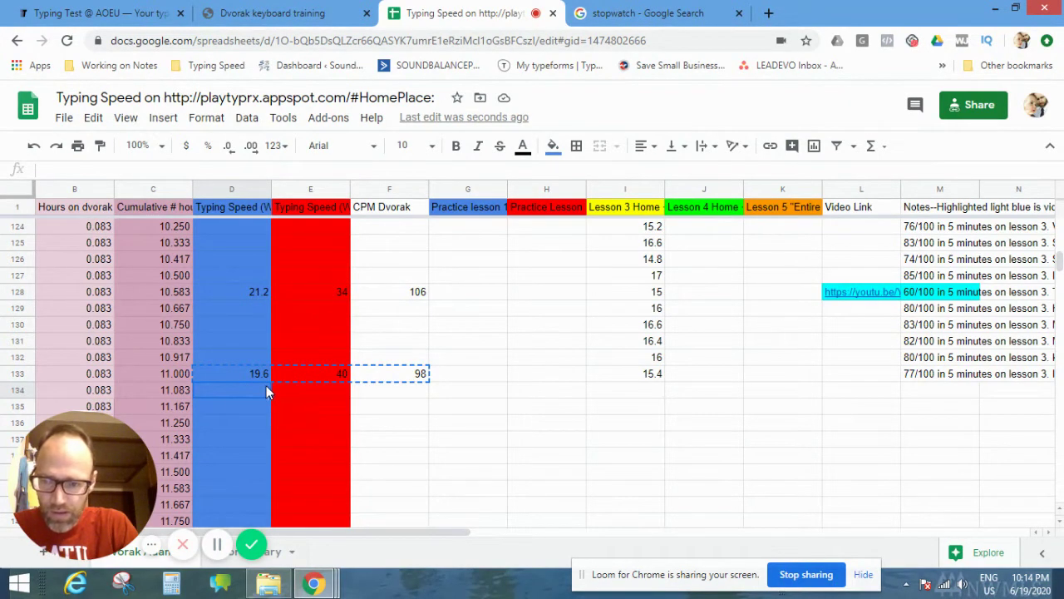
{"action": "key", "text": "ctrl+v"}
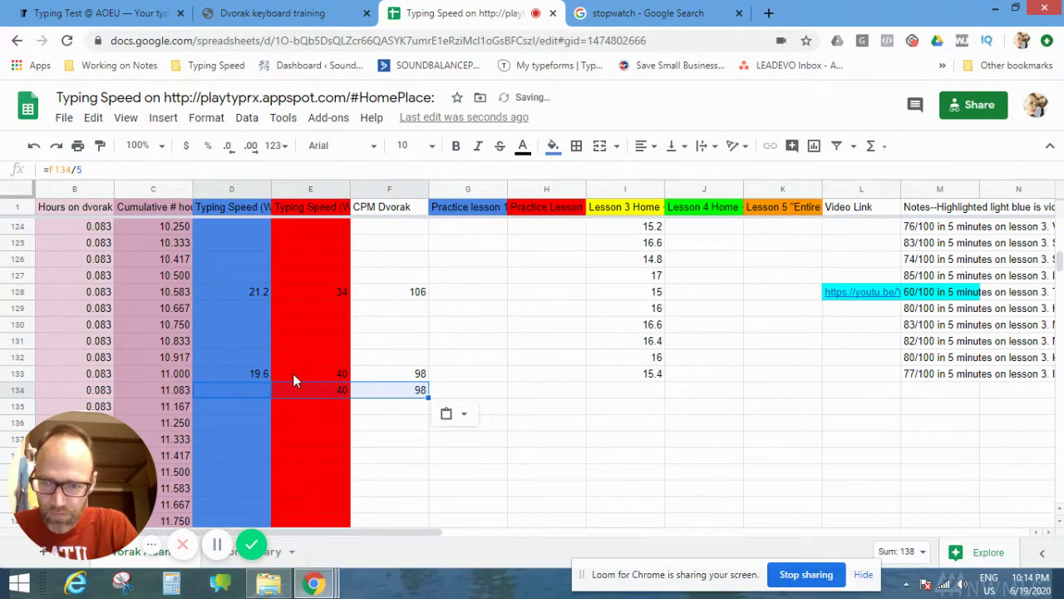
- Clear the original speed values in D133:F133 and select the Lesson 3 cell in row 134
{"action": "left_click", "coordinate": [315, 375]}
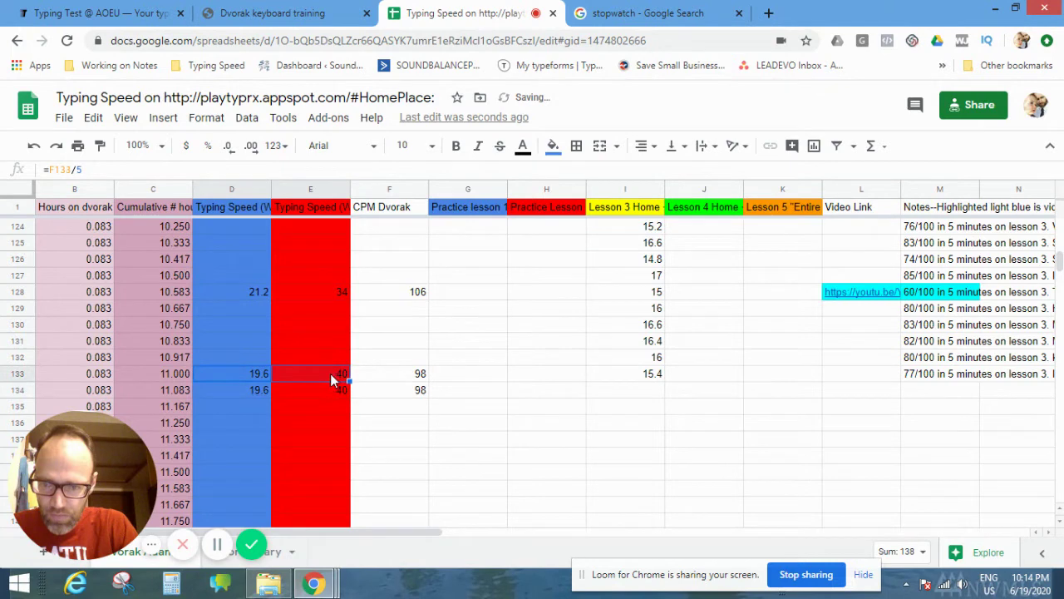
{"action": "left_click", "coordinate": [465, 375]}
{"action": "left_click_drag", "start_coordinate": [249, 374], "coordinate": [419, 374]}
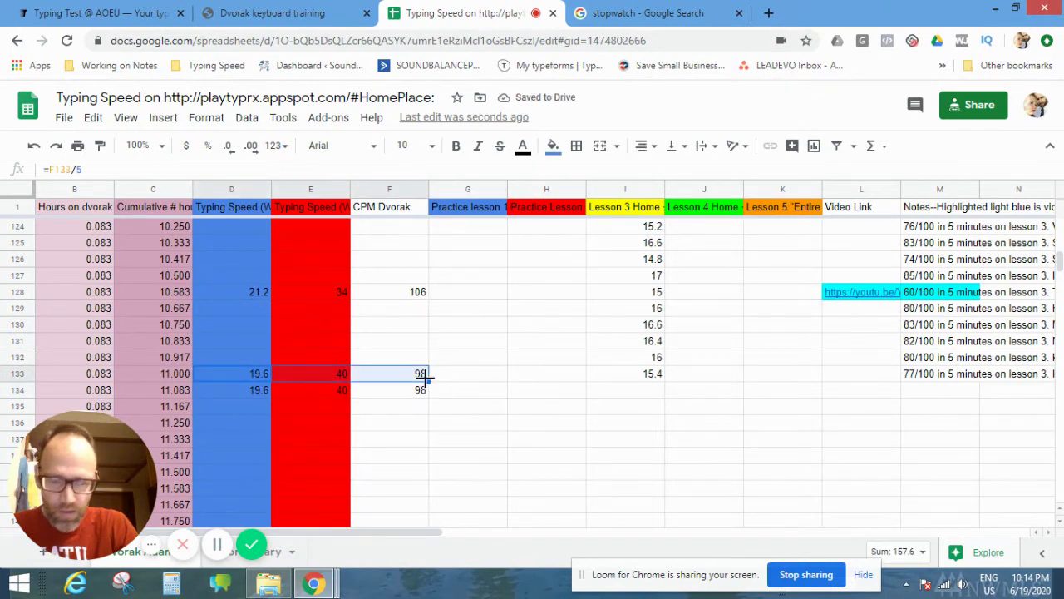
{"action": "key", "text": "Delete"}
{"action": "left_click", "coordinate": [633, 395]}
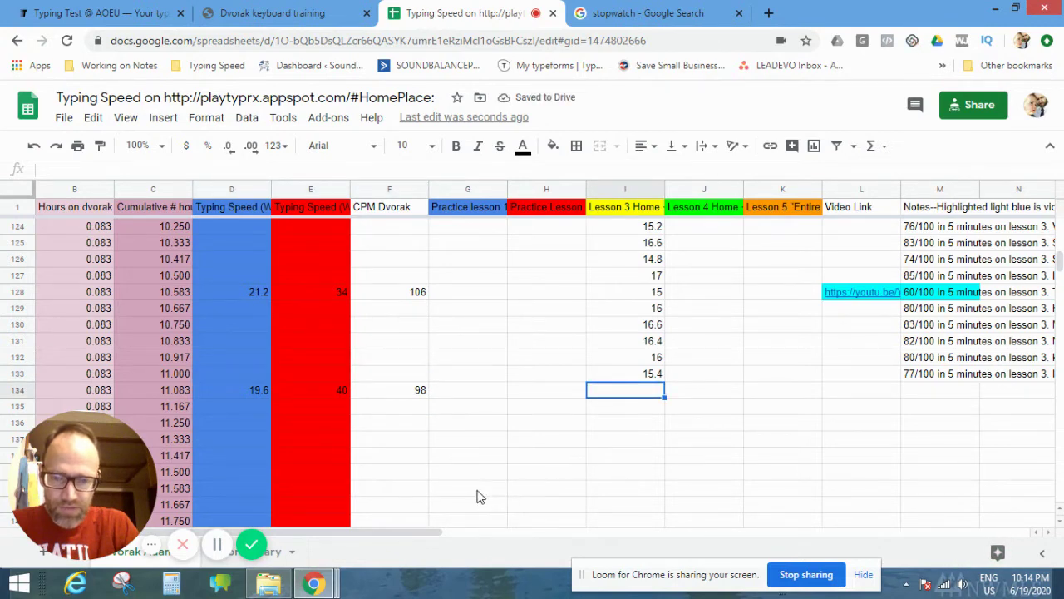
- Switch to the Dvorak keyboard training page and choose lesson 3, "Home row + C, F, K, L, M, P, R, V"
{"action": "left_click", "coordinate": [278, 15]}
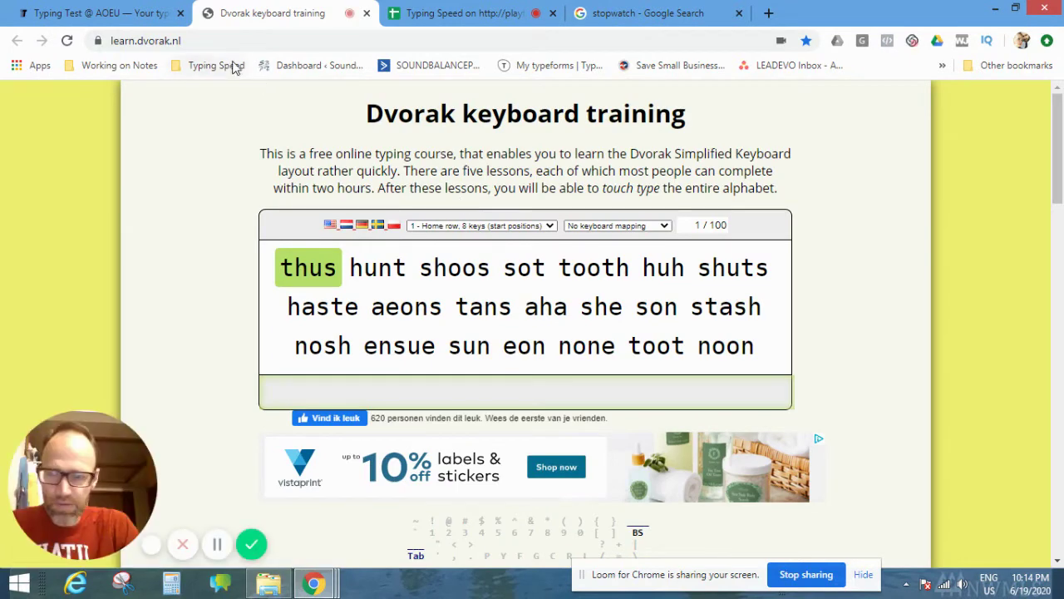
{"action": "scroll", "coordinate": [402, 216], "scroll_direction": "down", "scroll_amount": 1}
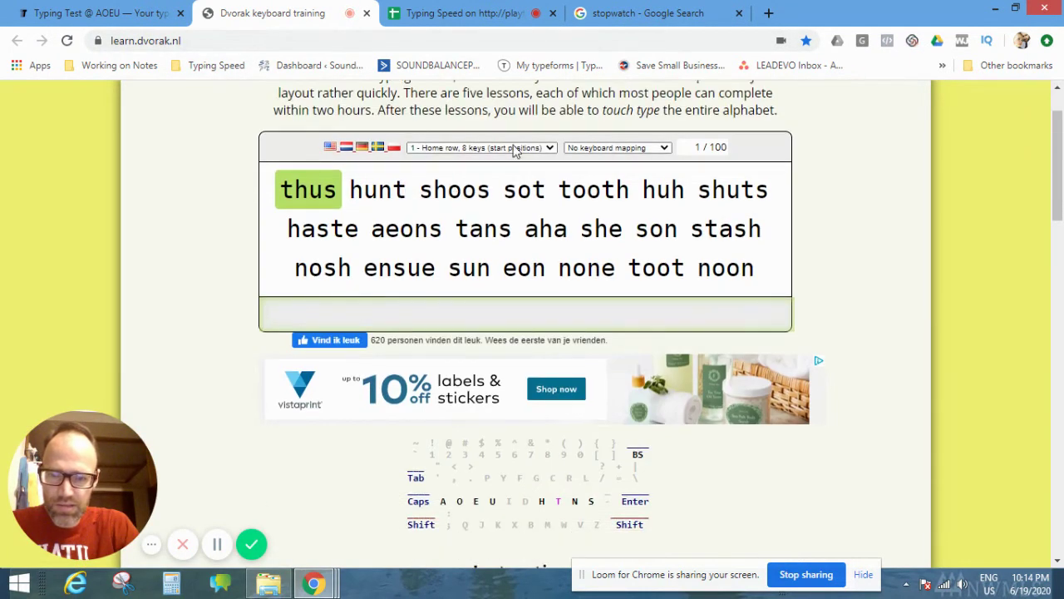
{"action": "left_click", "coordinate": [549, 149]}
{"action": "left_click", "coordinate": [498, 218]}
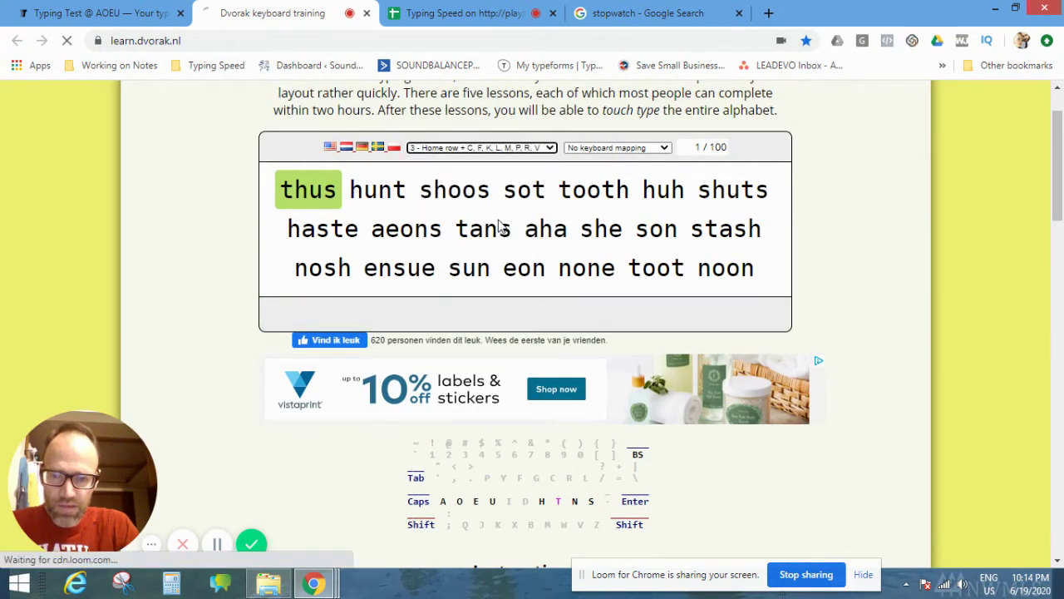
- Switch to the Google stopwatch page and set its timer to 4 minutes 5 seconds
{"action": "left_click", "coordinate": [640, 19]}
{"action": "left_click", "coordinate": [247, 233]}
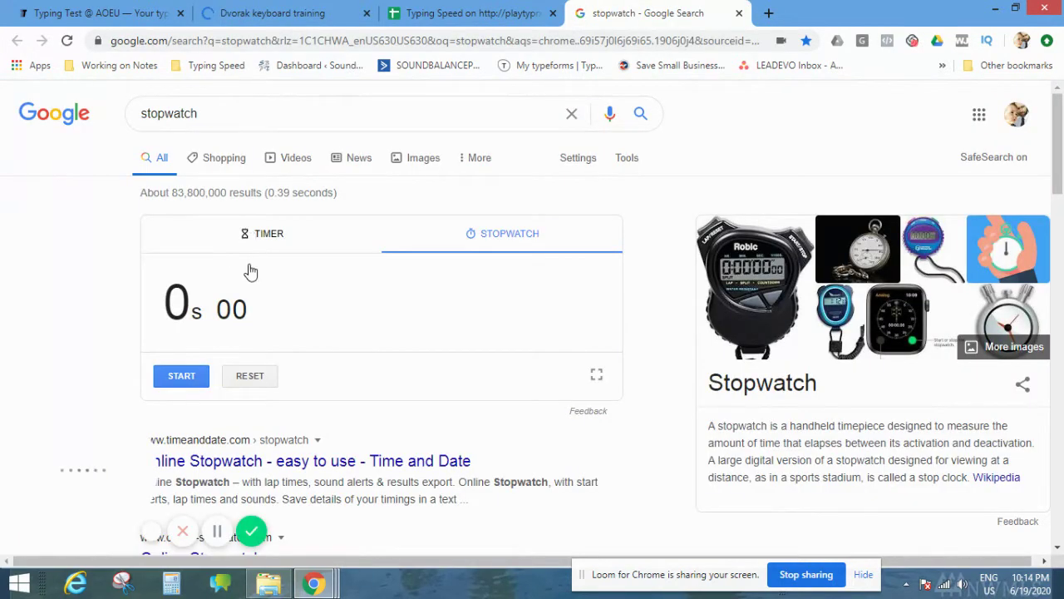
{"action": "left_click", "coordinate": [237, 307]}
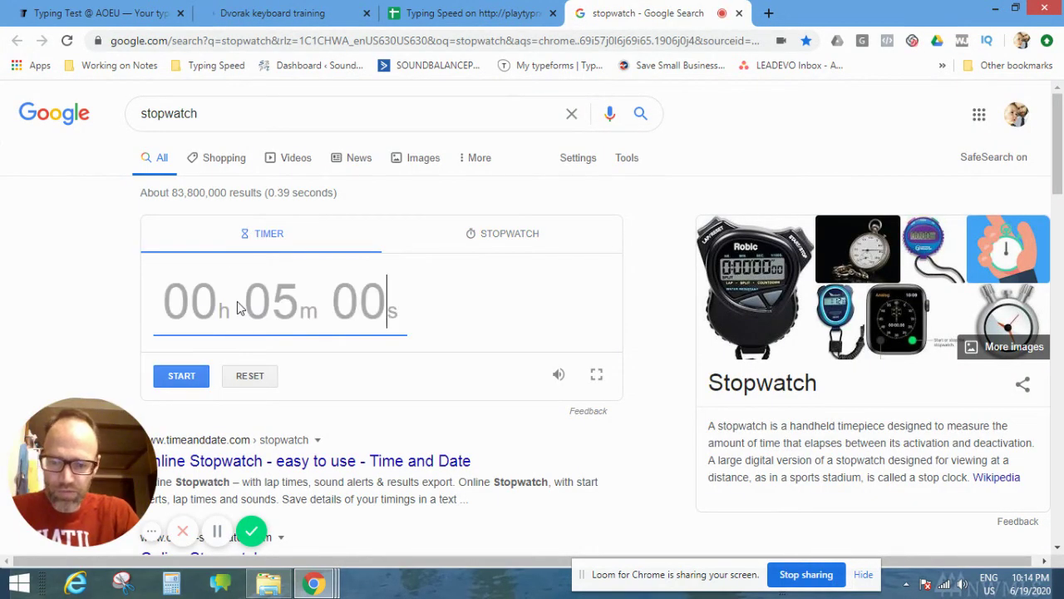
{"action": "type", "text": "405"}
{"action": "key", "text": "Return"}
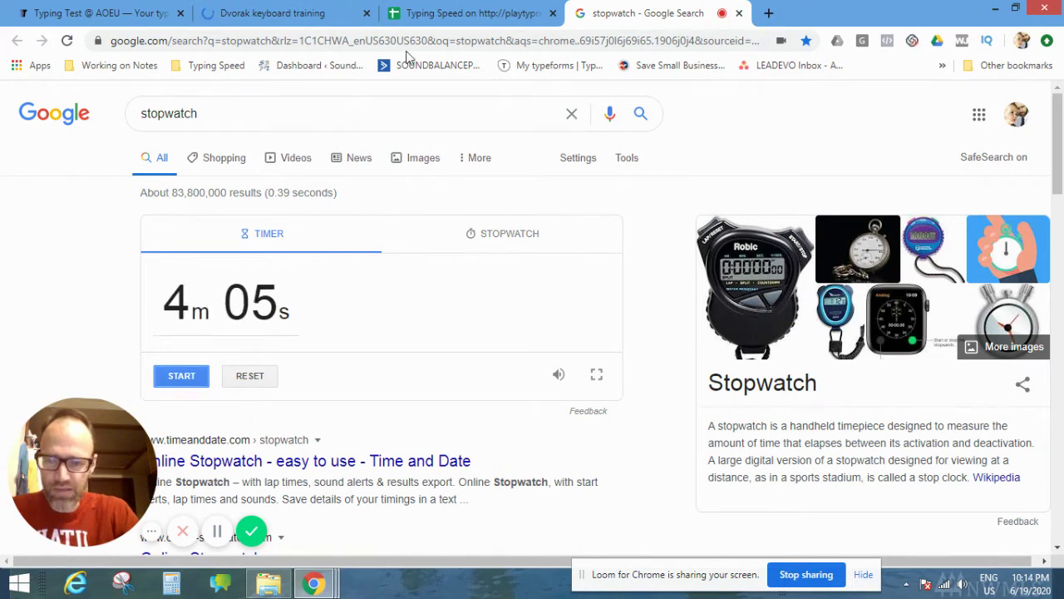
- Return to the Dvorak keyboard training page and bring the loaded lesson 3 words into view
{"action": "left_click", "coordinate": [247, 15]}
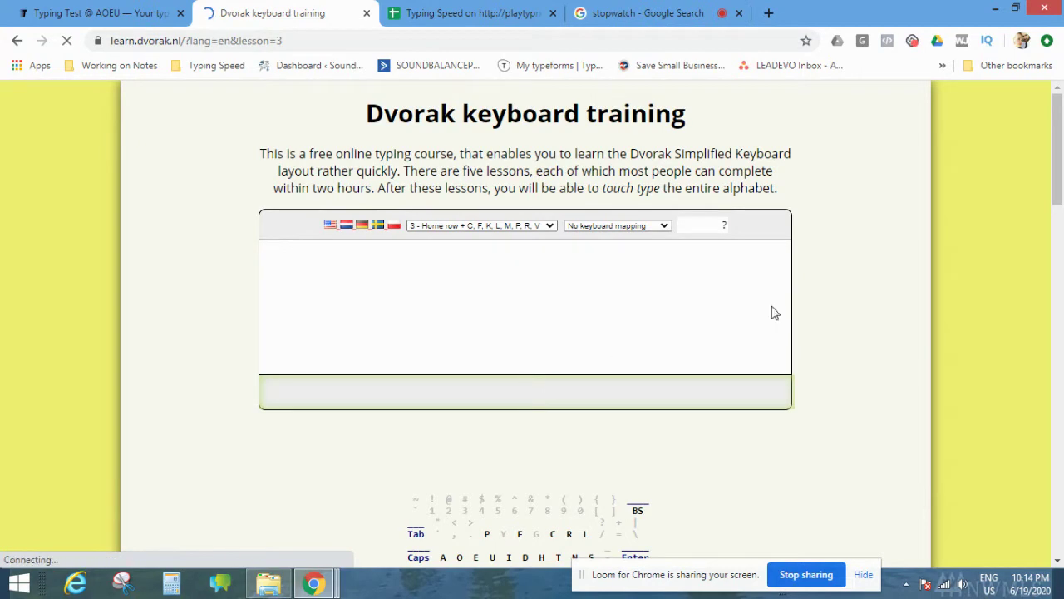
{"action": "scroll", "coordinate": [822, 266], "scroll_direction": "down", "scroll_amount": 1}
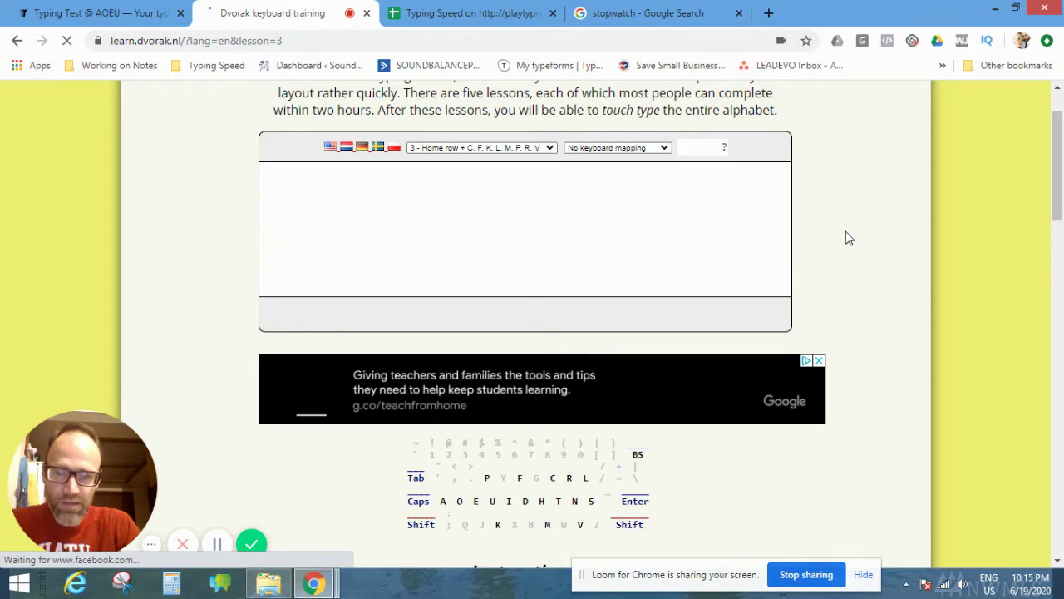
{"action": "scroll", "coordinate": [532, 201], "scroll_direction": "down", "scroll_amount": 1}
{"action": "scroll", "coordinate": [540, 205], "scroll_direction": "up", "scroll_amount": 1}
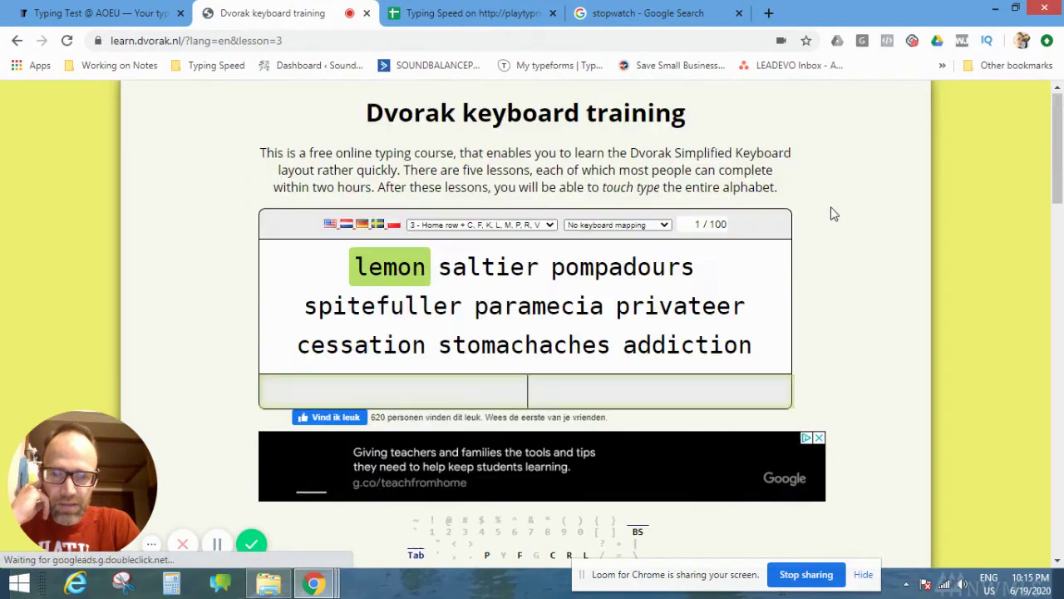
{"action": "scroll", "coordinate": [834, 214], "scroll_direction": "down", "scroll_amount": 1}
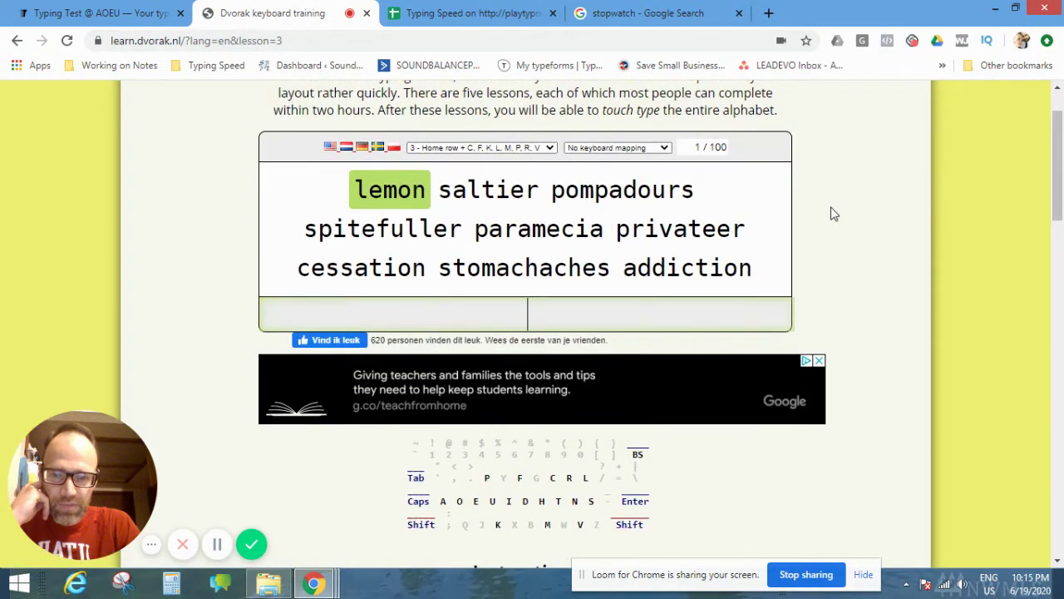
{"action": "scroll", "coordinate": [834, 214], "scroll_direction": "up", "scroll_amount": 1}
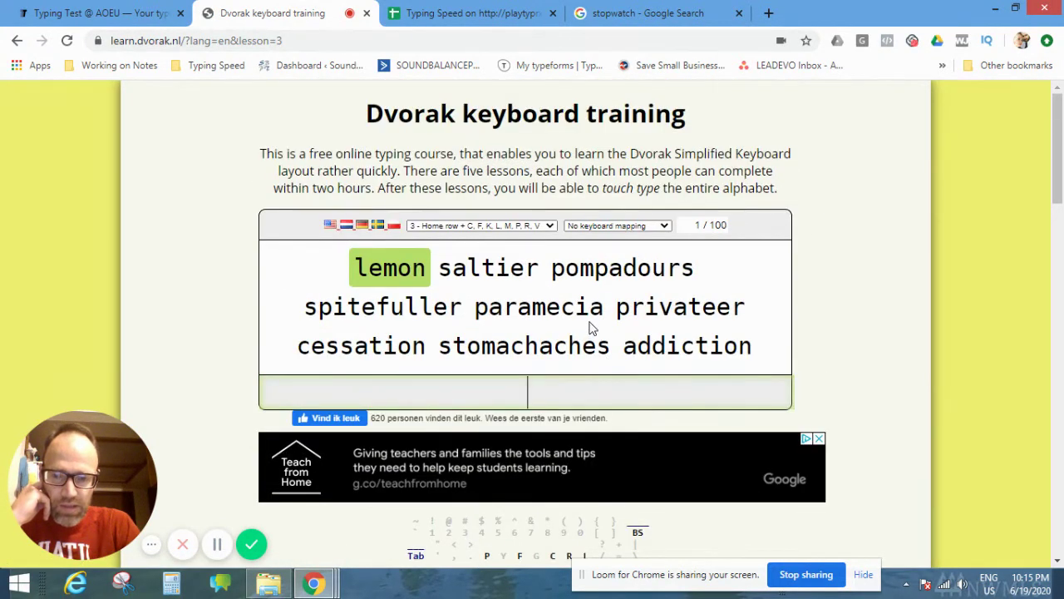